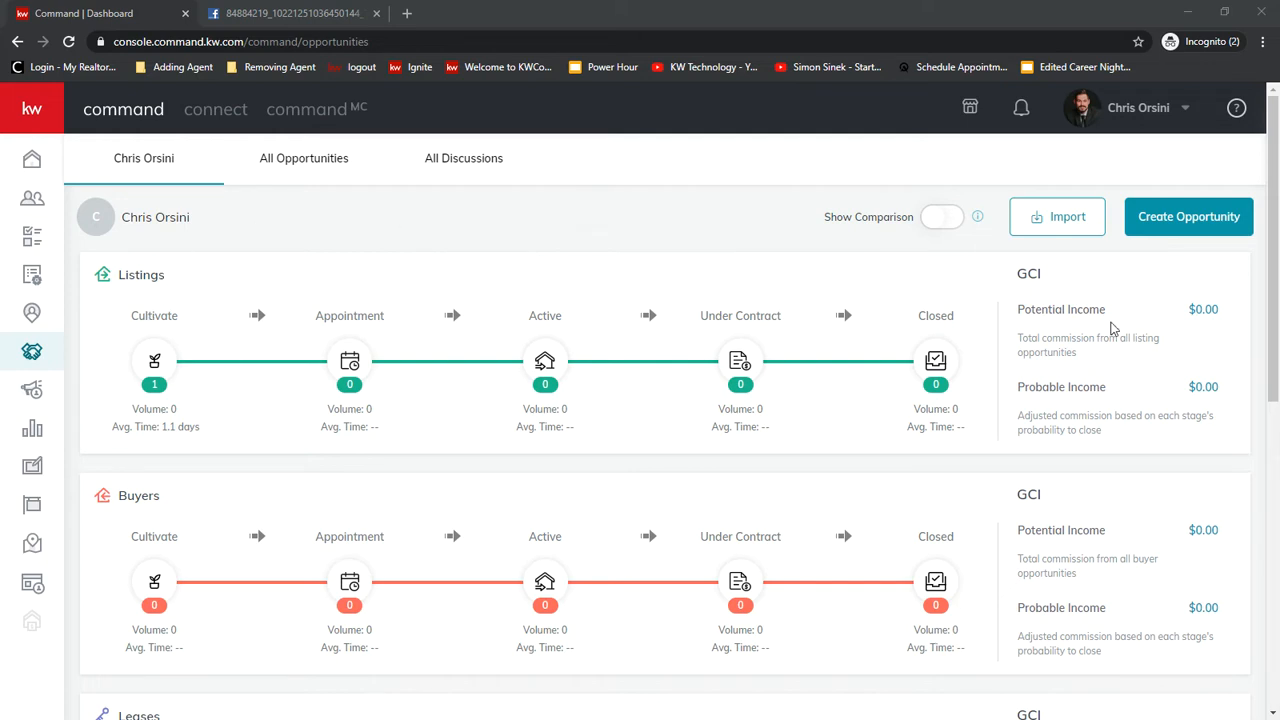
Look over the Listings, Buyers and Leases pipelines and check the Tenant and Landlord types on the Leases Cultivate board.
{"action": "scroll", "coordinate": [671, 403], "scroll_direction": "down", "scroll_amount": 3}
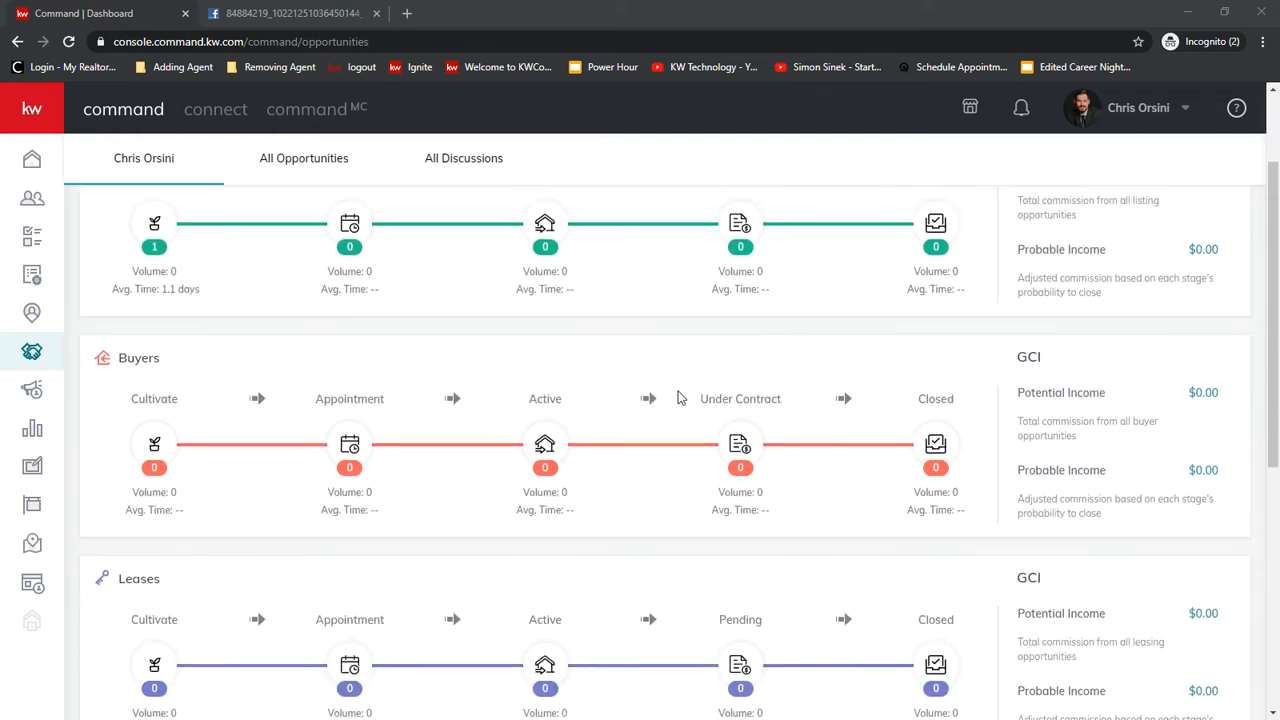
{"action": "scroll", "coordinate": [177, 283], "scroll_direction": "up", "scroll_amount": 3}
{"action": "scroll", "coordinate": [150, 417], "scroll_direction": "down", "scroll_amount": 3}
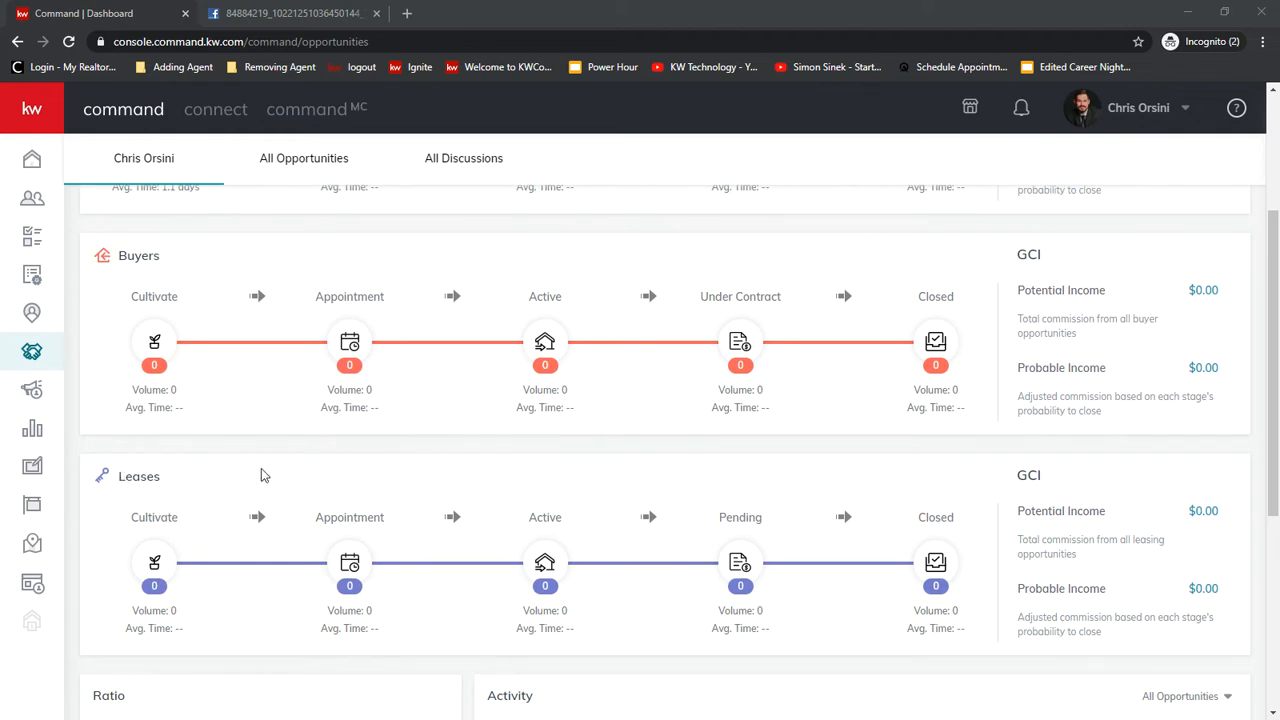
{"action": "left_click", "coordinate": [155, 560]}
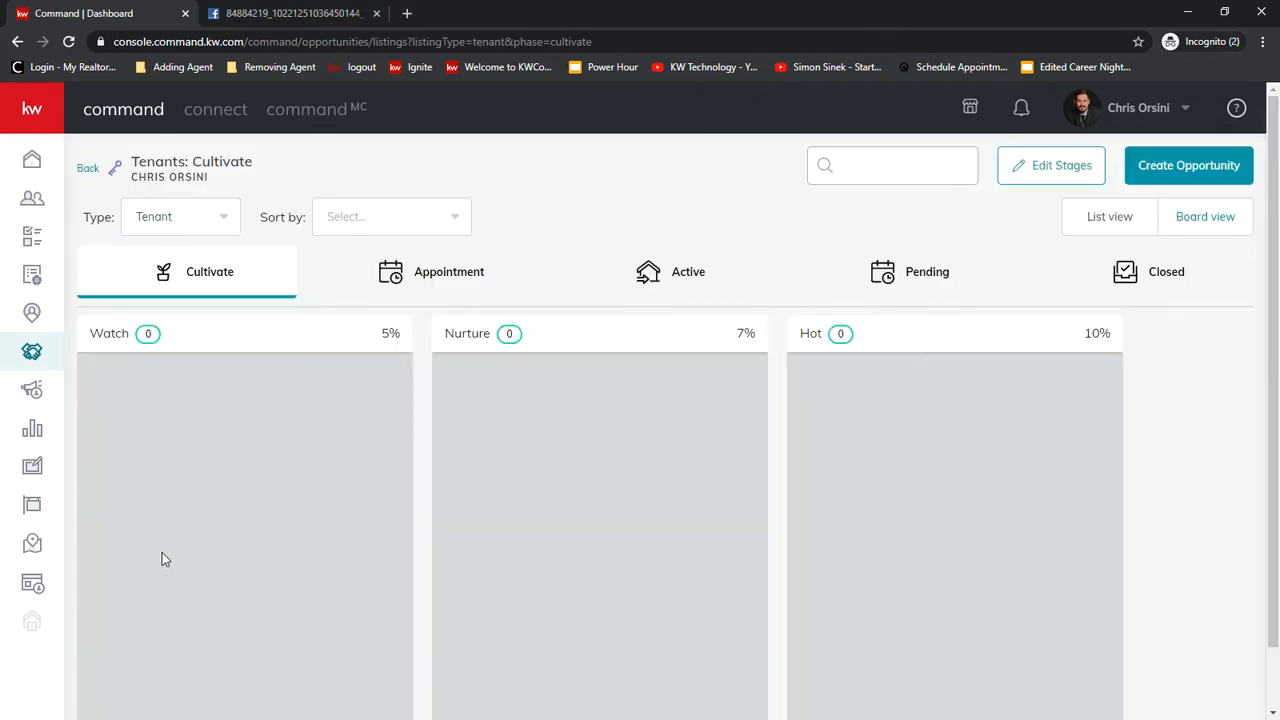
{"action": "left_click", "coordinate": [222, 220]}
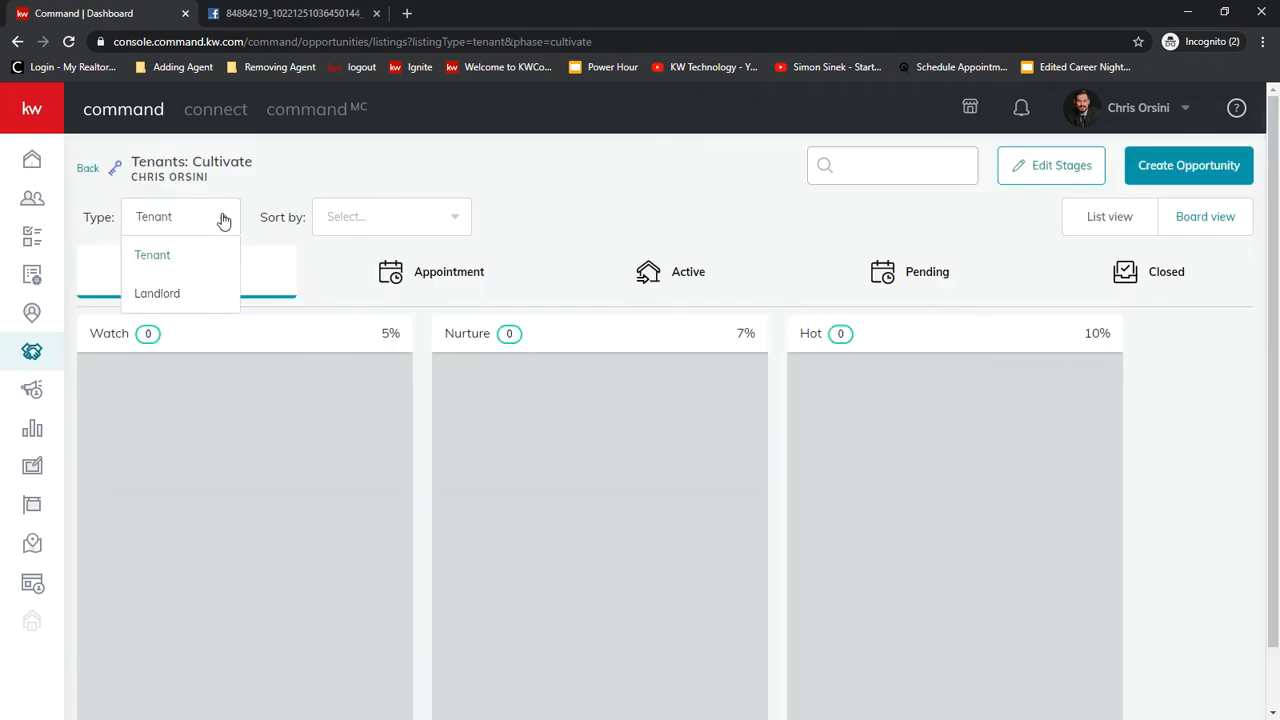
{"action": "left_click", "coordinate": [234, 219]}
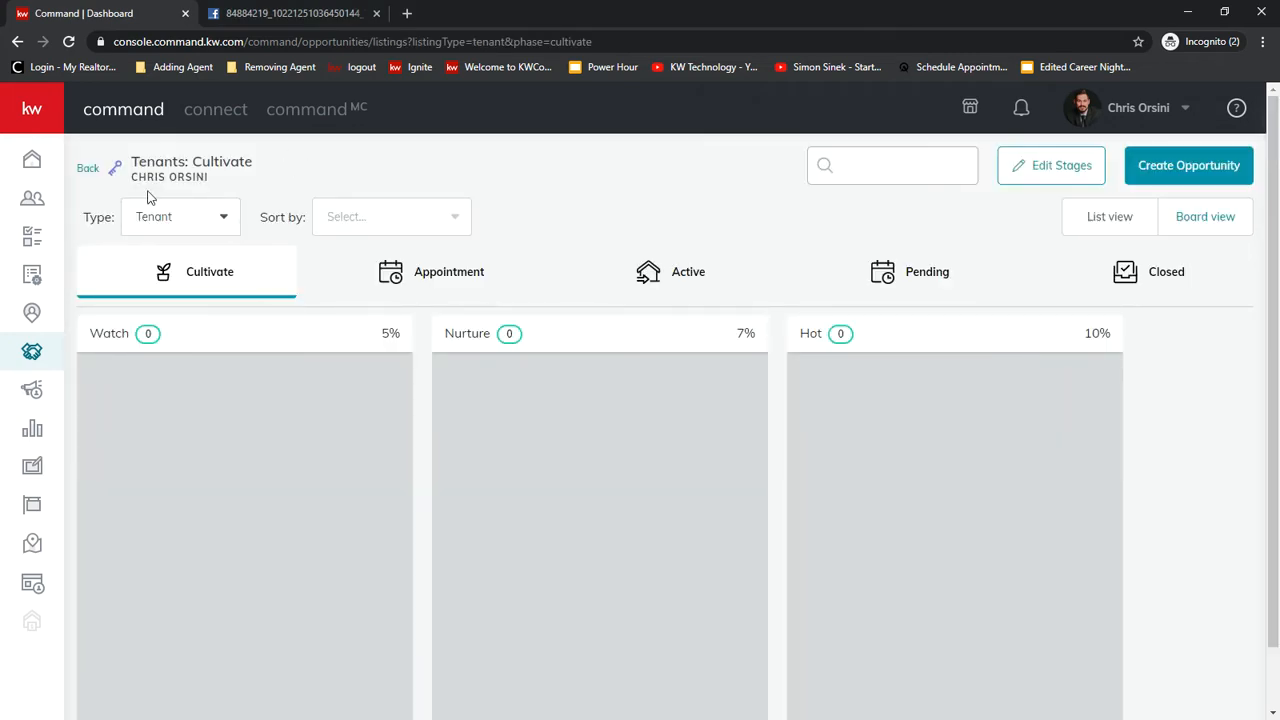
Return to the opportunities overview and view its Ratio and Activity sections.
{"action": "left_click", "coordinate": [88, 170]}
{"action": "scroll", "coordinate": [714, 360], "scroll_direction": "down", "scroll_amount": 6}
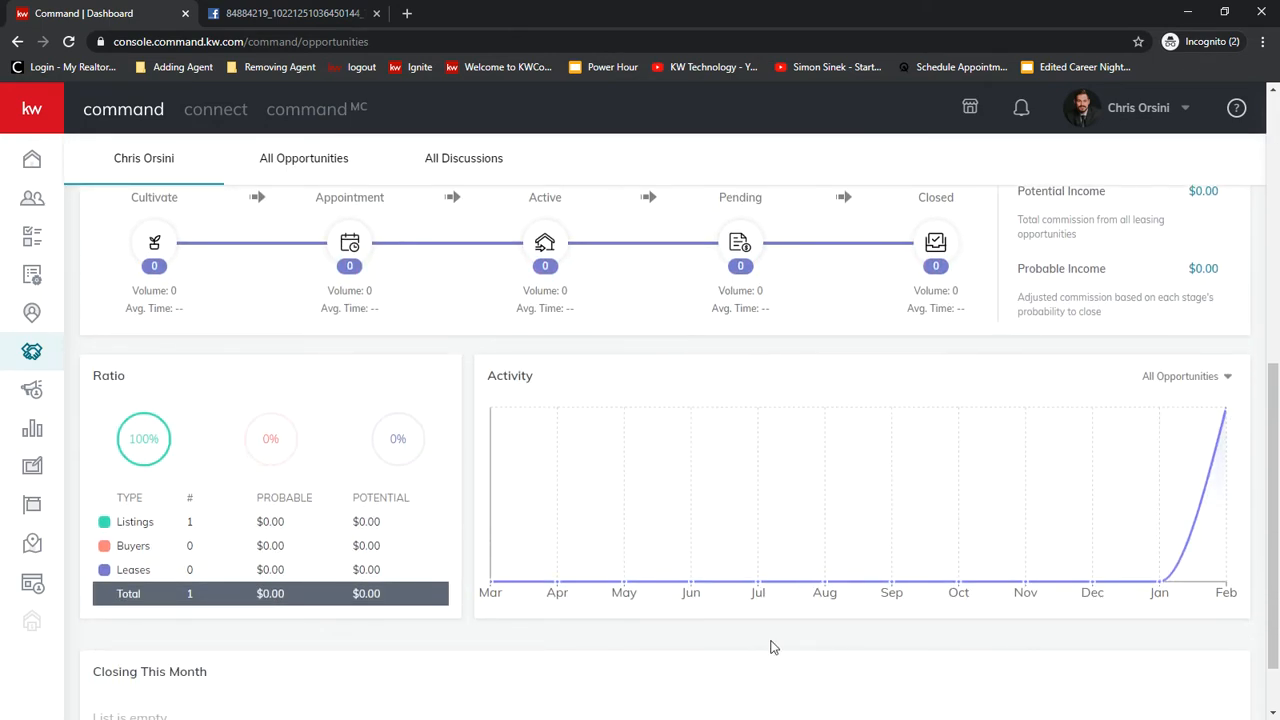
{"action": "scroll", "coordinate": [565, 510], "scroll_direction": "up", "scroll_amount": 6}
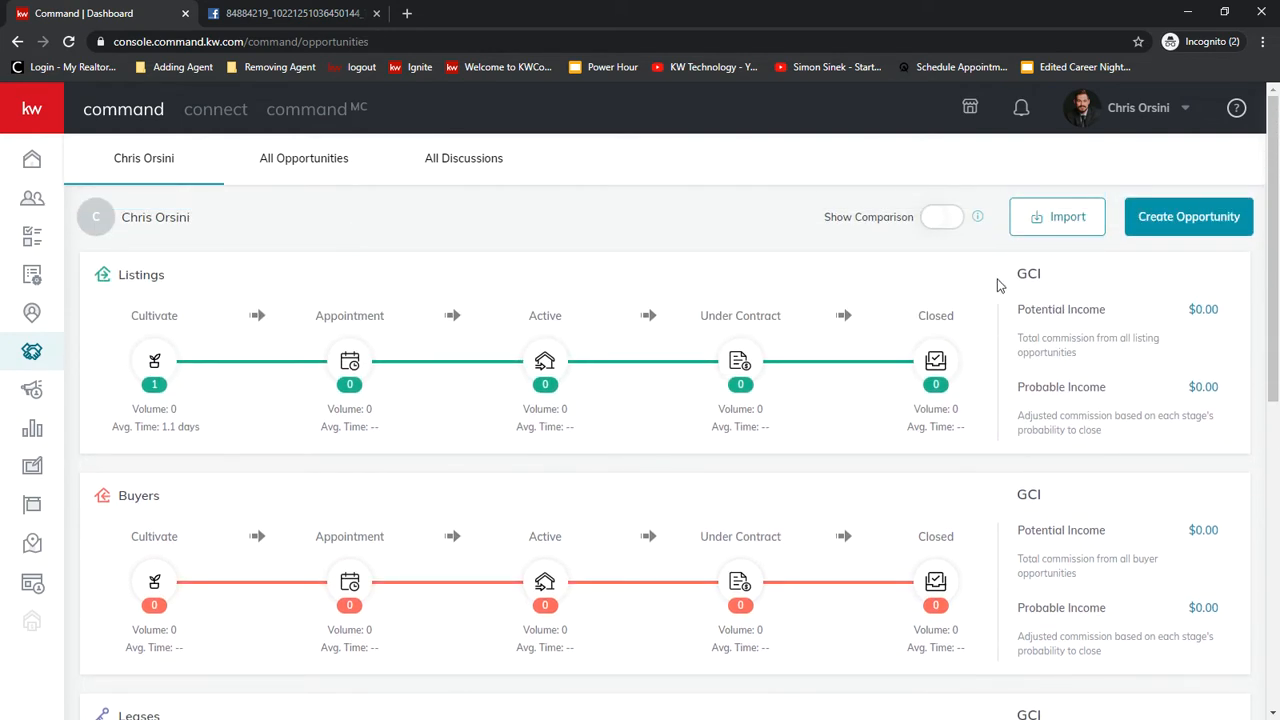
Examine the Potential Income and Probable Income entries in the GCI section of the Listings pipeline.
{"action": "left_click_drag", "start_coordinate": [1013, 275], "coordinate": [1108, 313]}
{"action": "left_click", "coordinate": [1114, 332]}
{"action": "left_click", "coordinate": [1109, 315]}
{"action": "left_click_drag", "start_coordinate": [1018, 387], "coordinate": [1110, 391]}
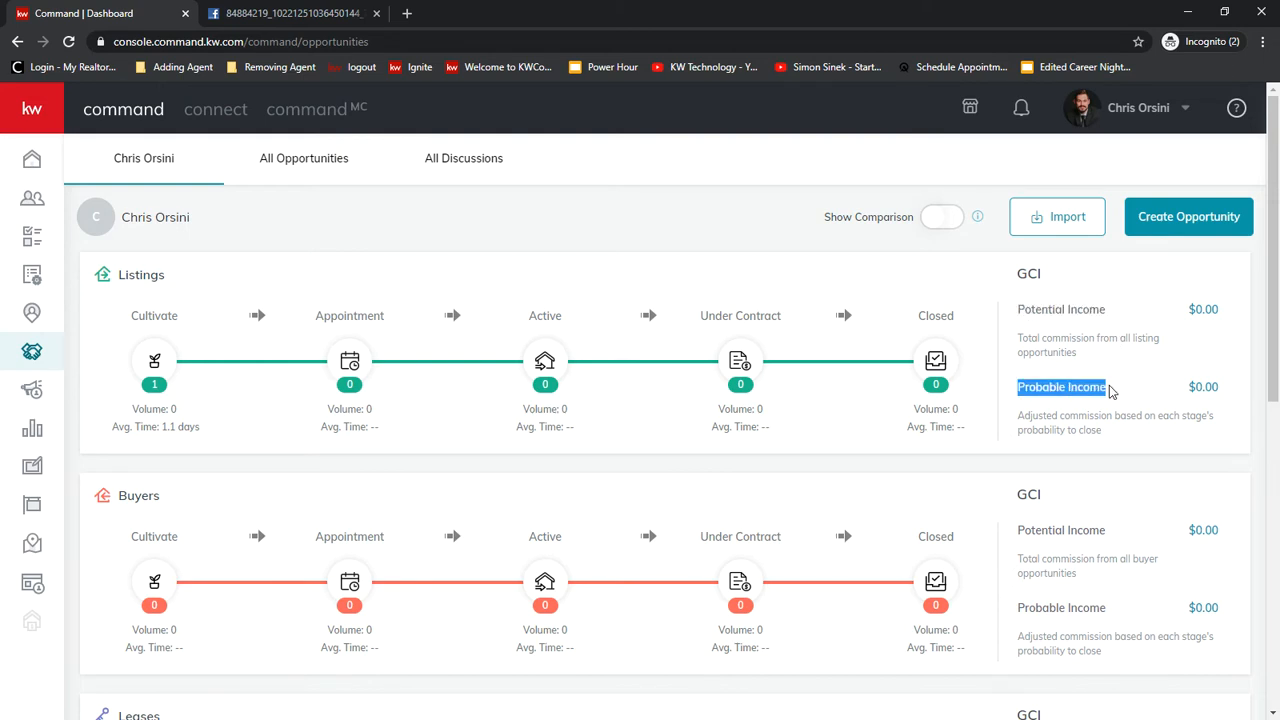
{"action": "left_click", "coordinate": [1116, 388]}
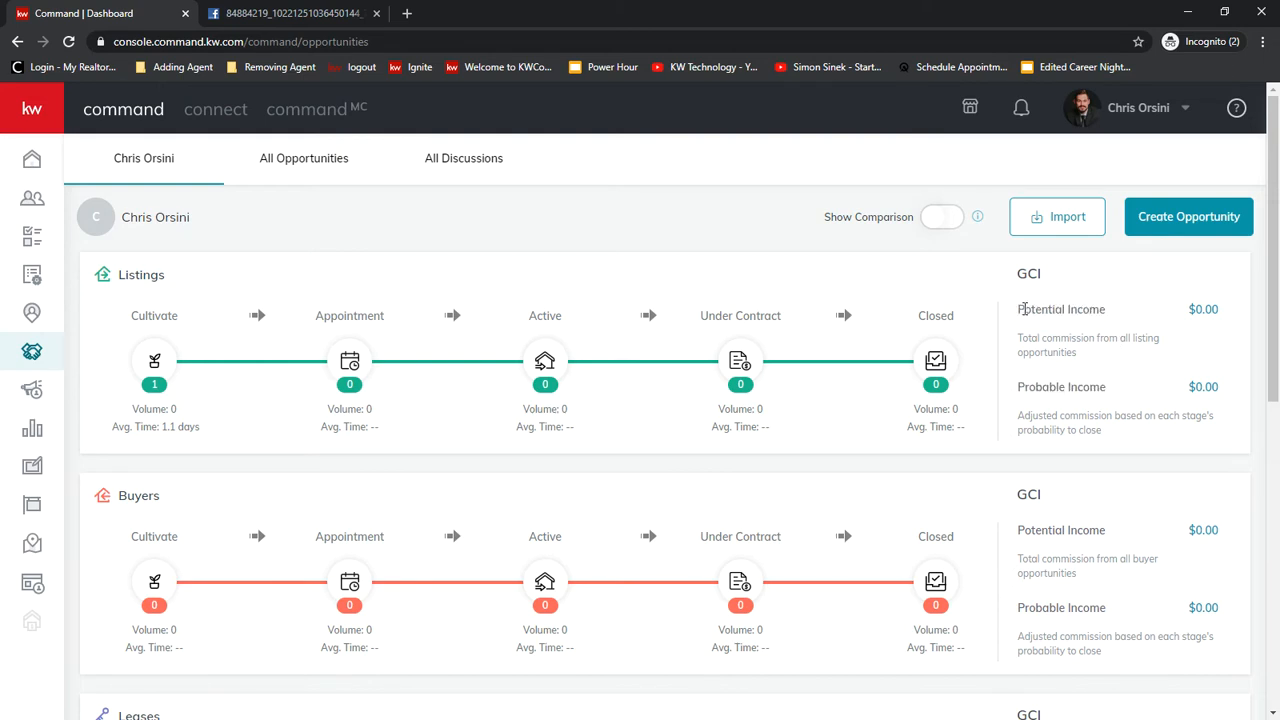
{"action": "left_click_drag", "start_coordinate": [1019, 311], "coordinate": [1110, 316]}
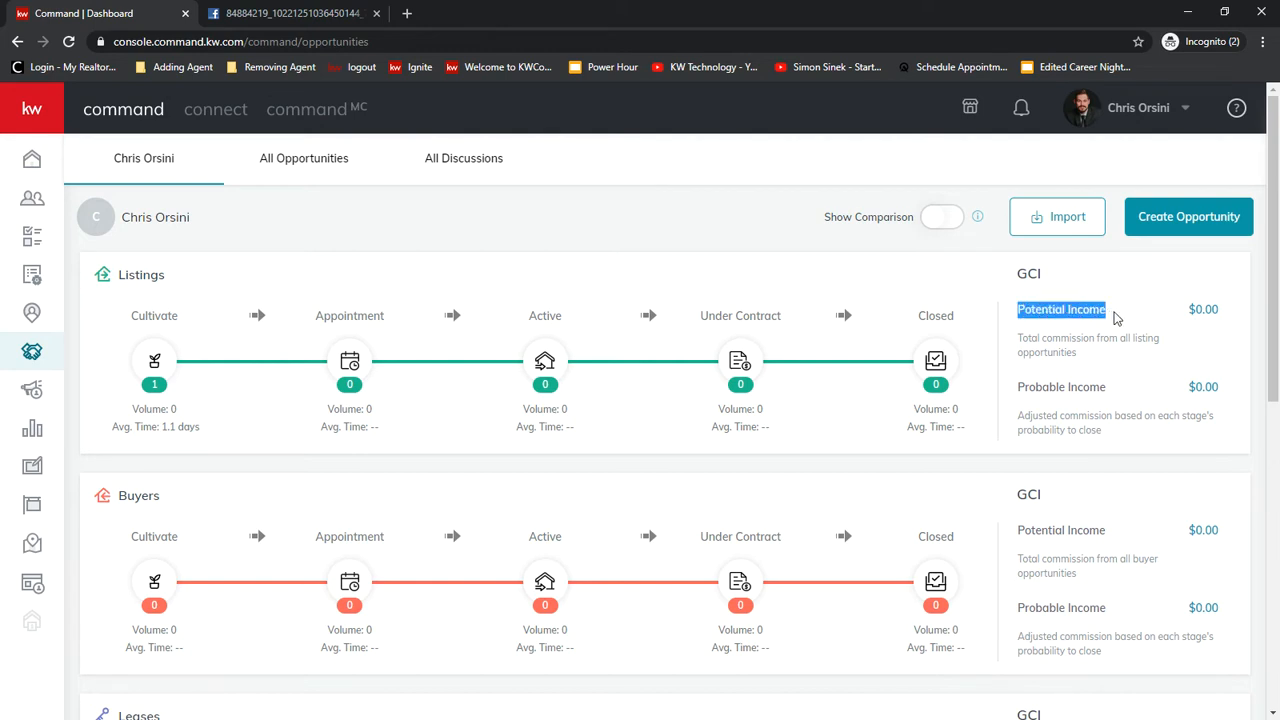
{"action": "left_click", "coordinate": [1116, 318]}
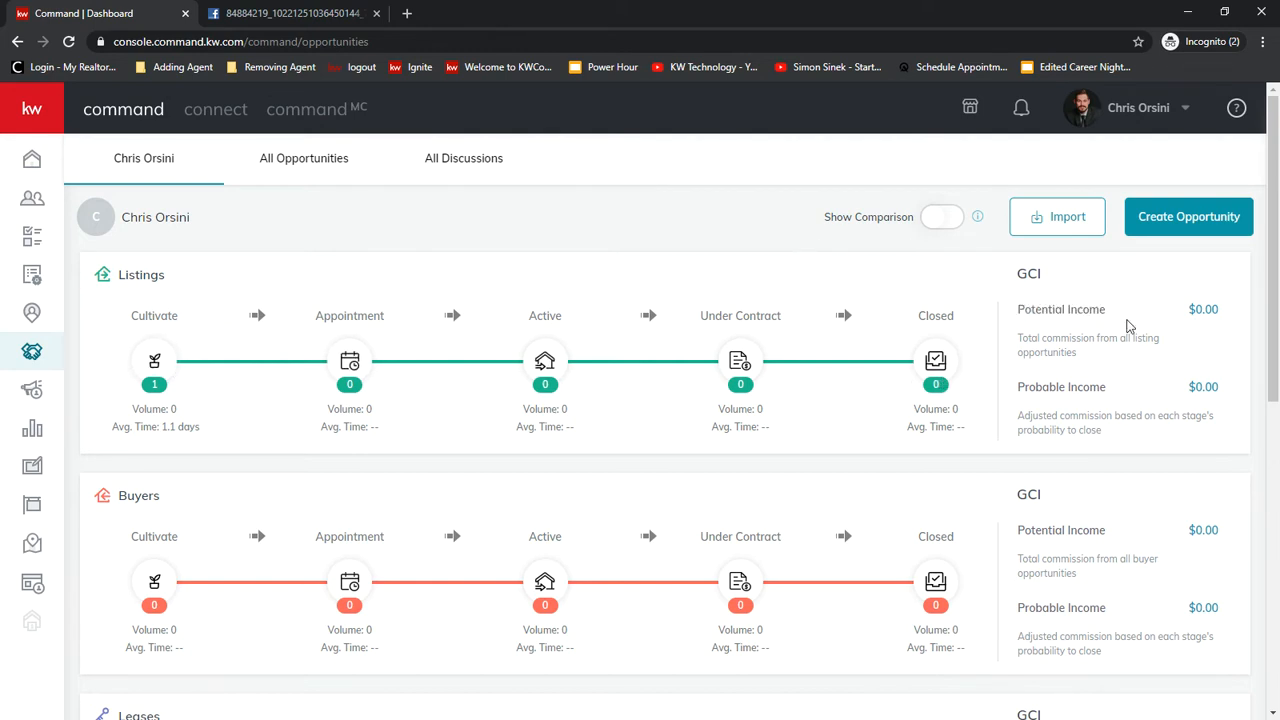
{"action": "left_click_drag", "start_coordinate": [1019, 387], "coordinate": [1101, 389]}
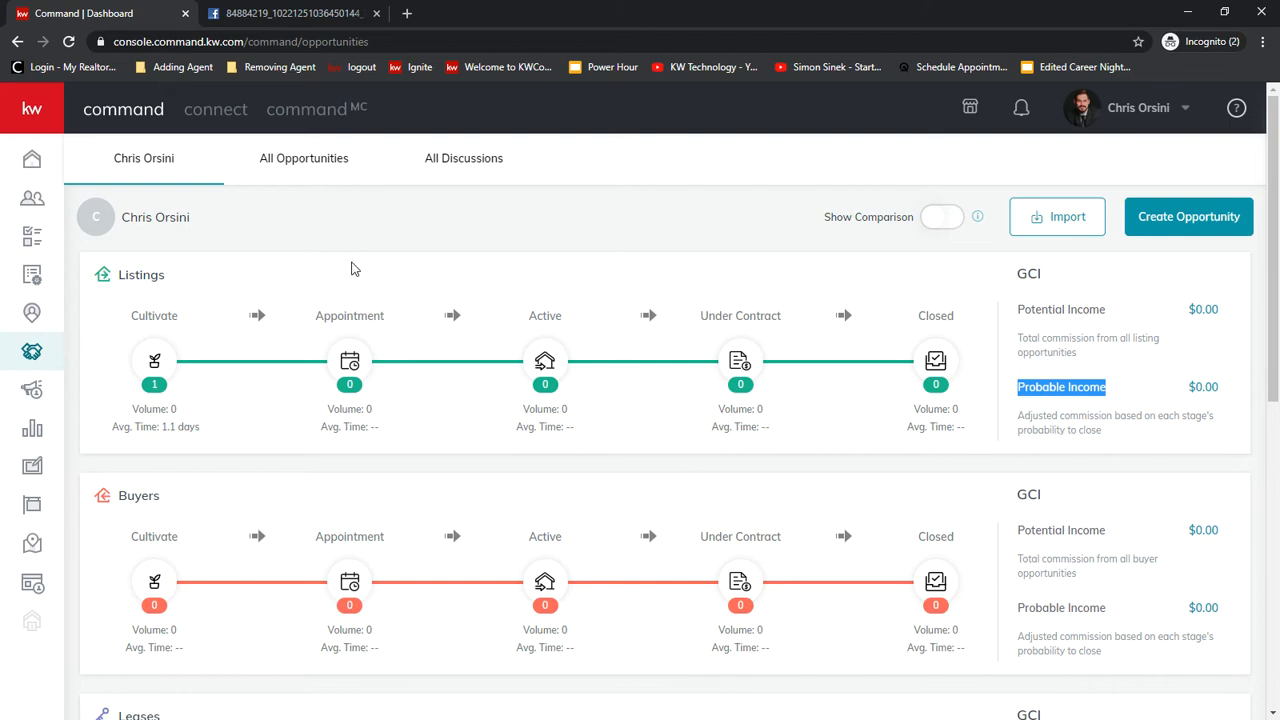
{"action": "left_click", "coordinate": [499, 242]}
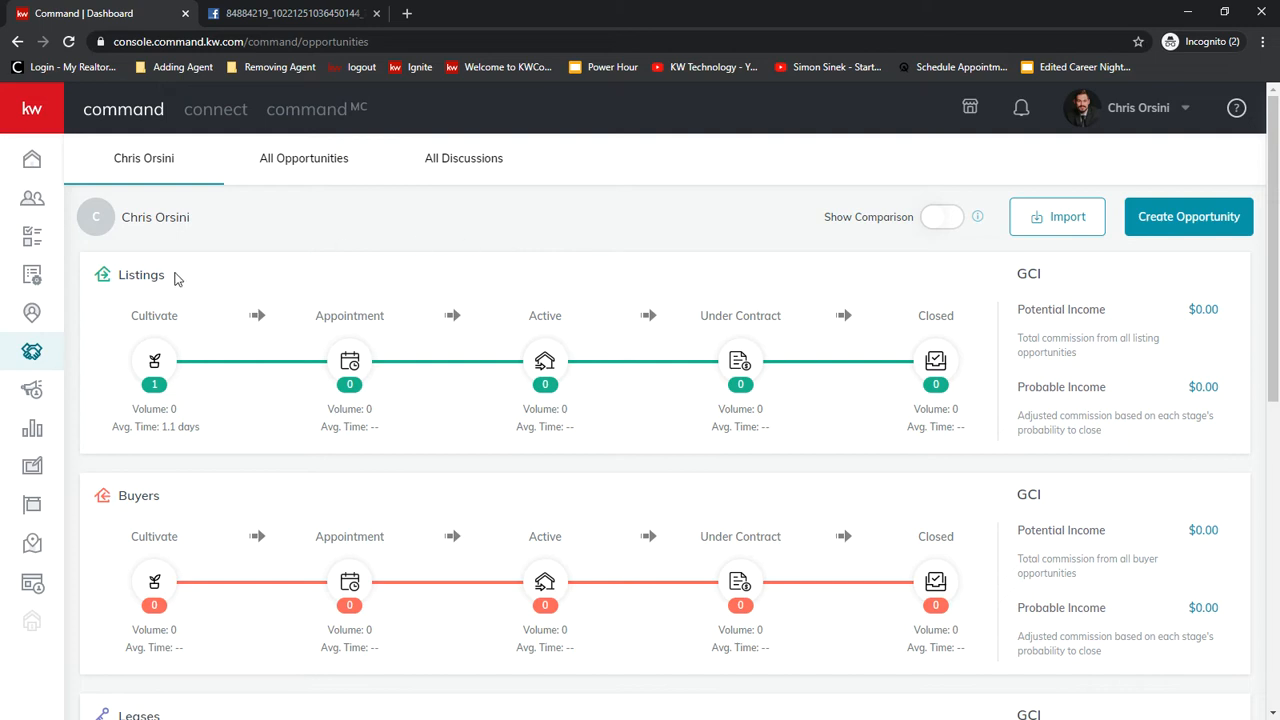
Review the phases of the three pipelines and compare them with the Lead Generation Model diagram.
{"action": "scroll", "coordinate": [193, 281], "scroll_direction": "down", "scroll_amount": 1}
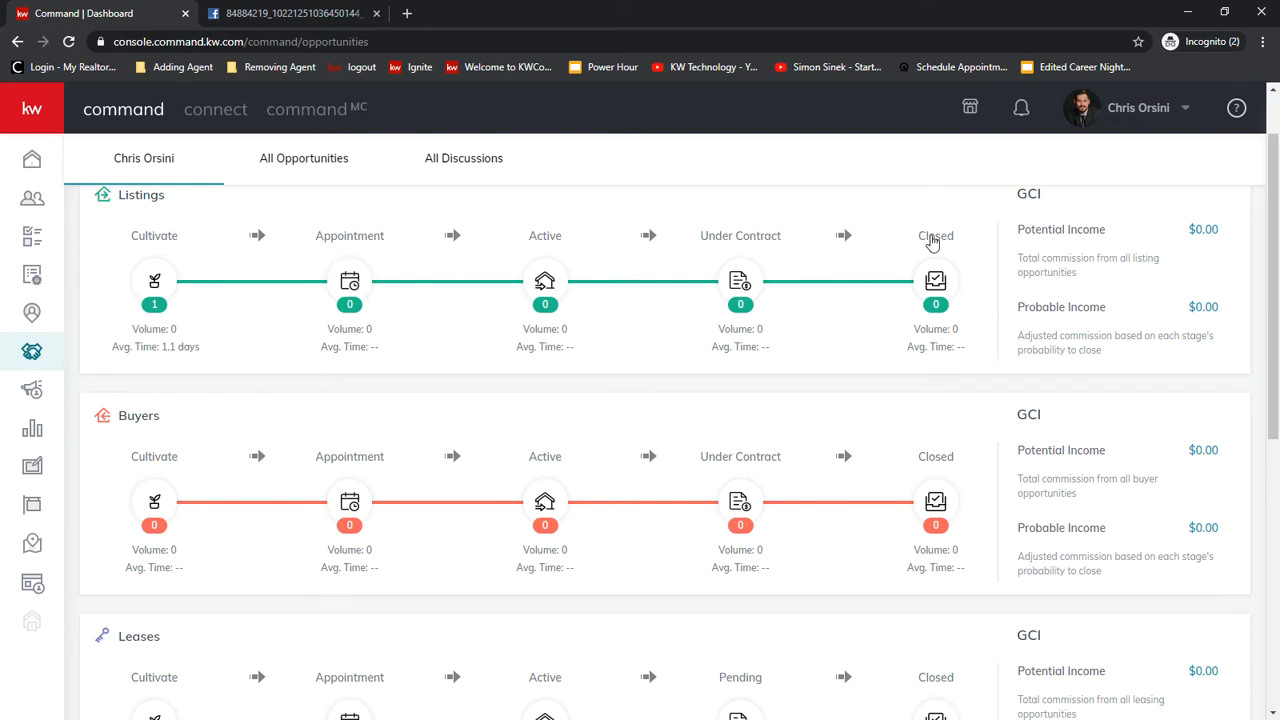
{"action": "scroll", "coordinate": [806, 369], "scroll_direction": "down", "scroll_amount": 2}
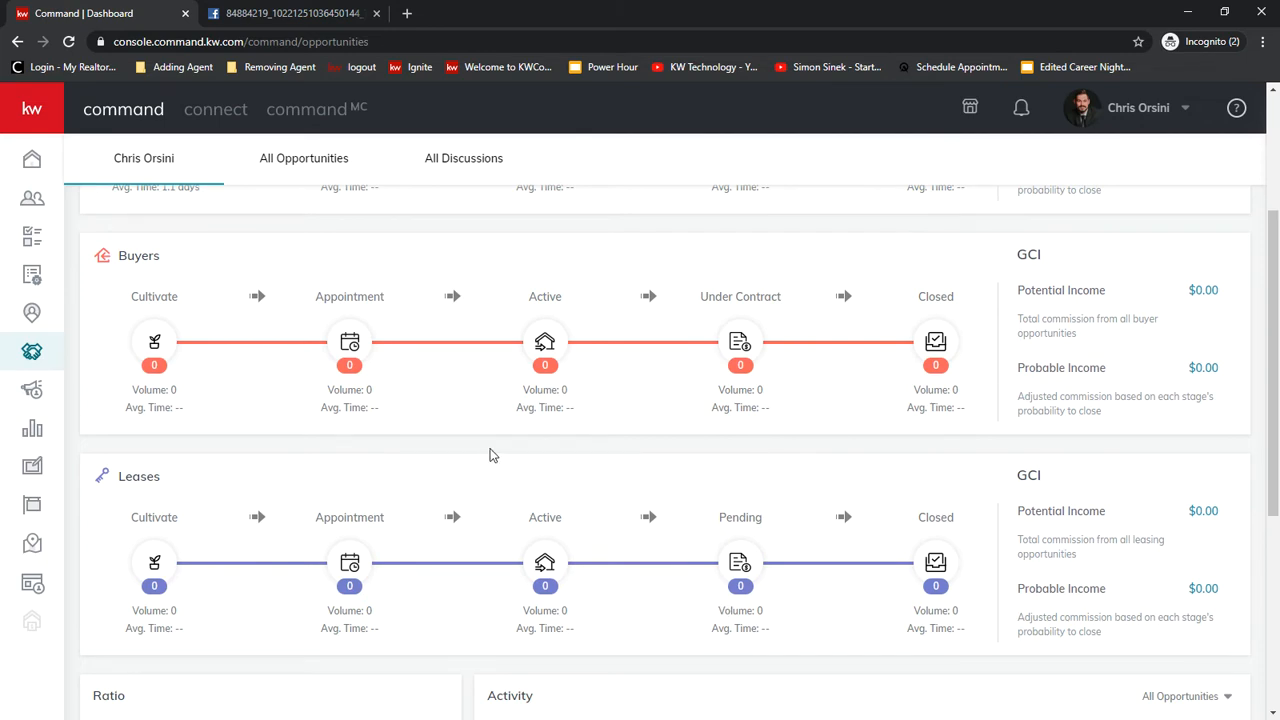
{"action": "scroll", "coordinate": [489, 451], "scroll_direction": "up", "scroll_amount": 3}
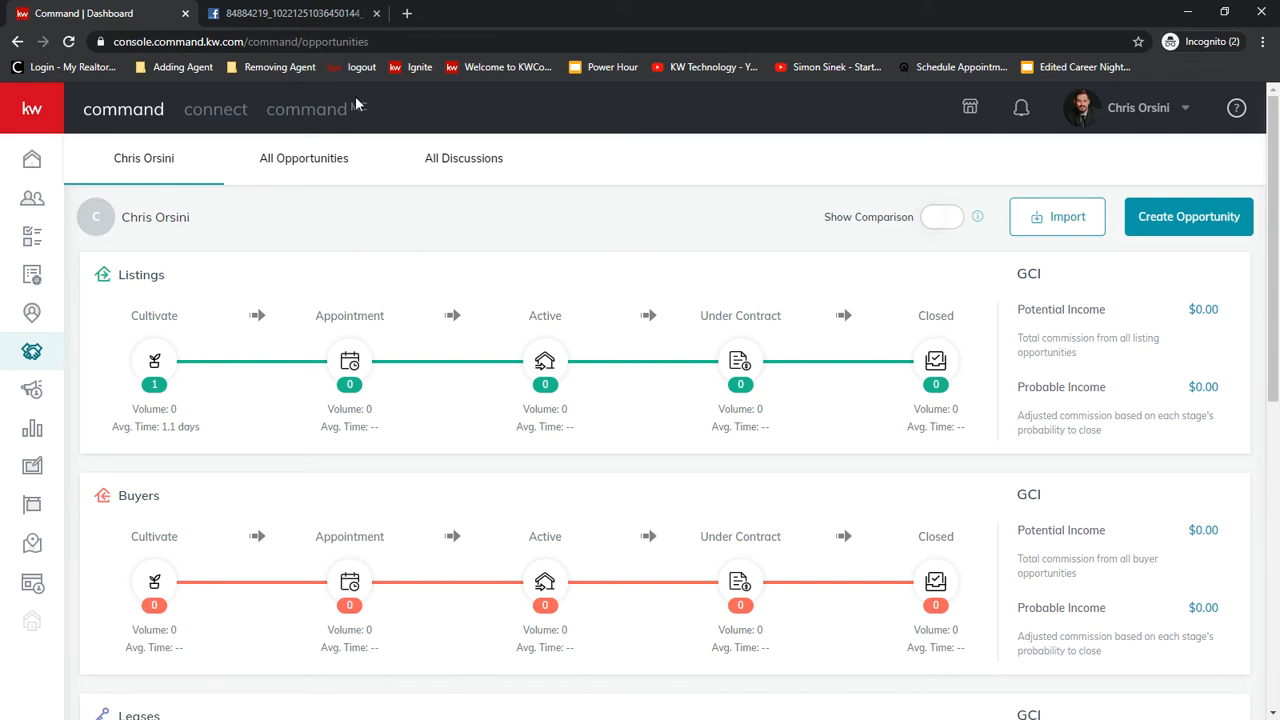
{"action": "left_click", "coordinate": [284, 22]}
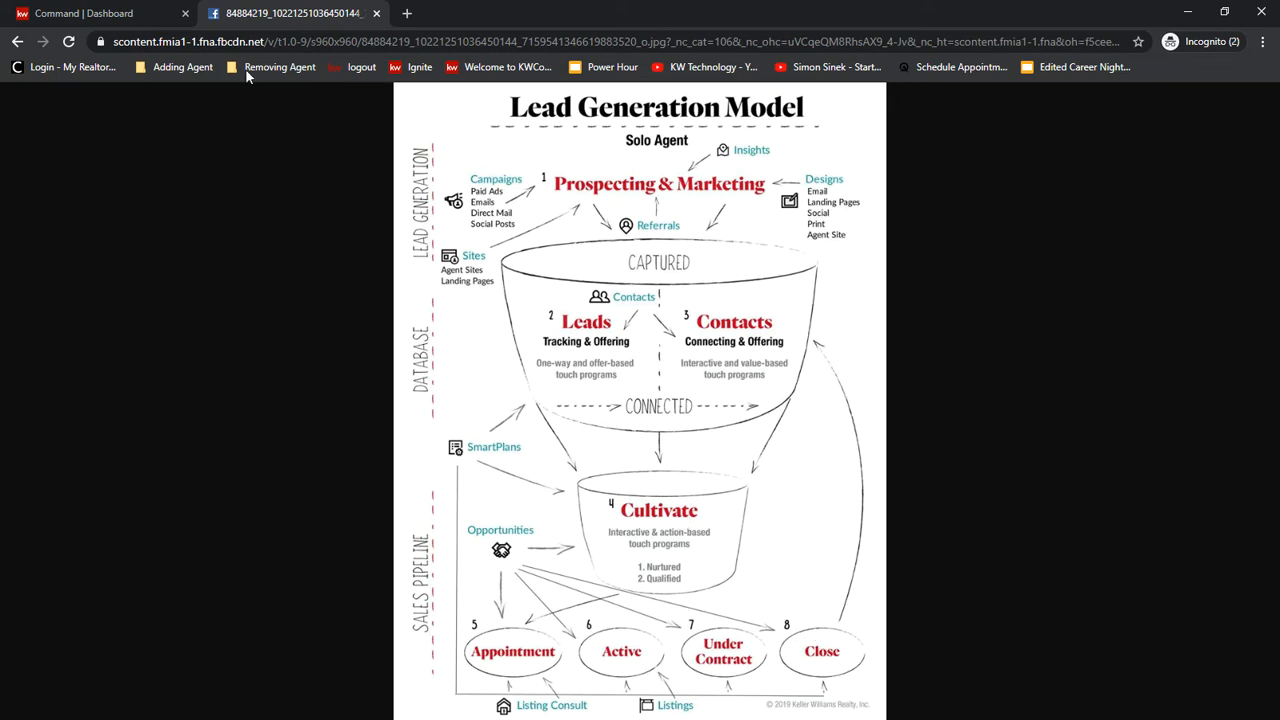
{"action": "left_click", "coordinate": [72, 14]}
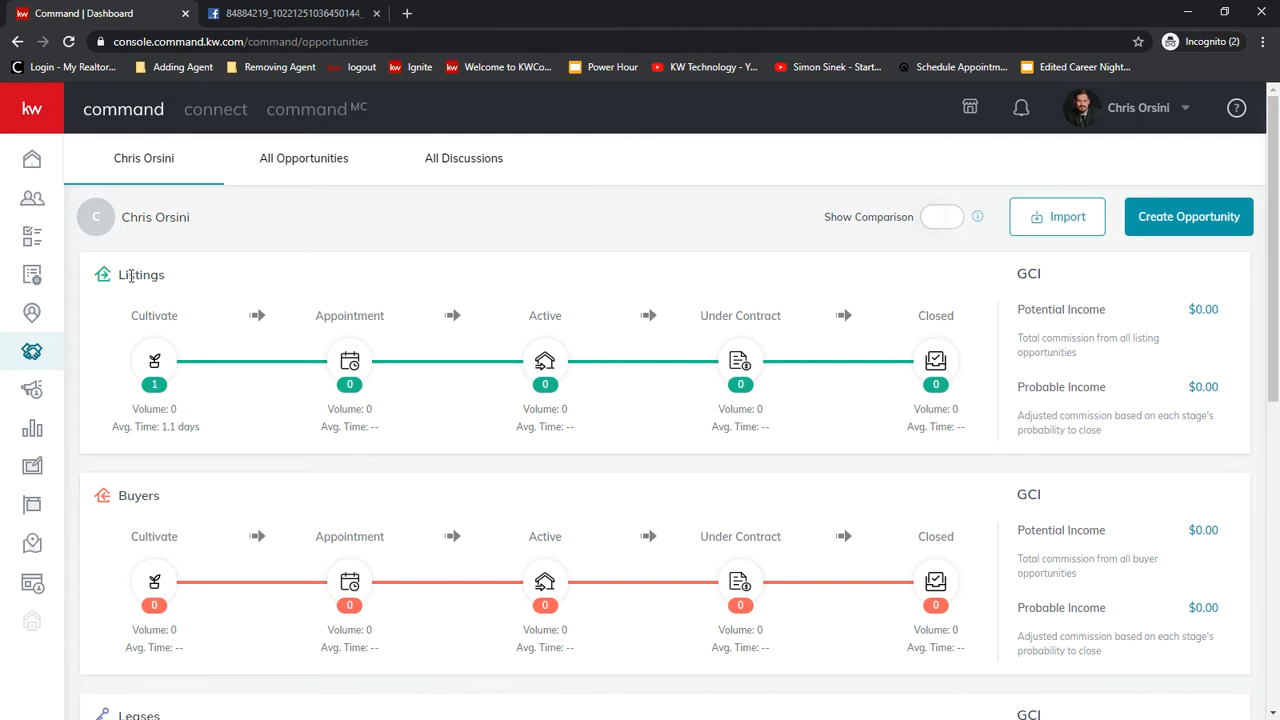
Open the Listings Cultivate board and move the listing opportunity from the Watch stage to the Nurture stage.
{"action": "left_click_drag", "start_coordinate": [120, 277], "coordinate": [195, 278]}
{"action": "left_click", "coordinate": [193, 285]}
{"action": "left_click", "coordinate": [155, 363]}
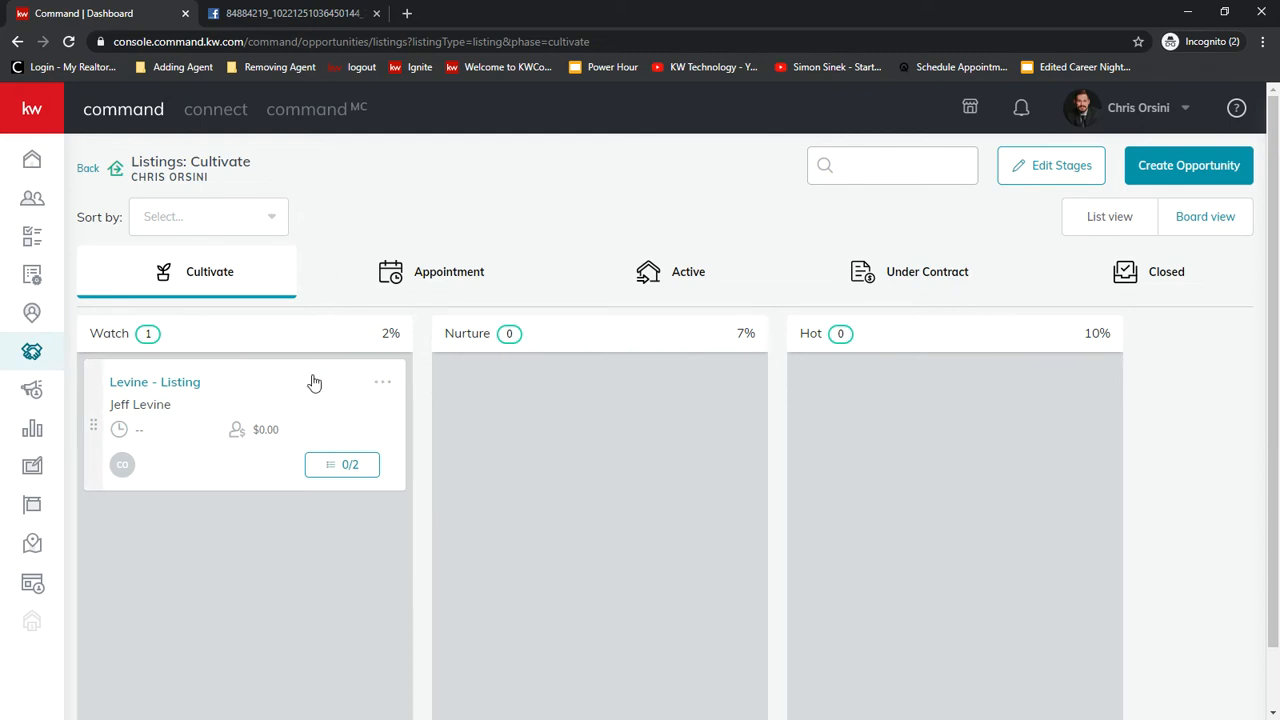
{"action": "left_click_drag", "start_coordinate": [255, 388], "coordinate": [597, 447]}
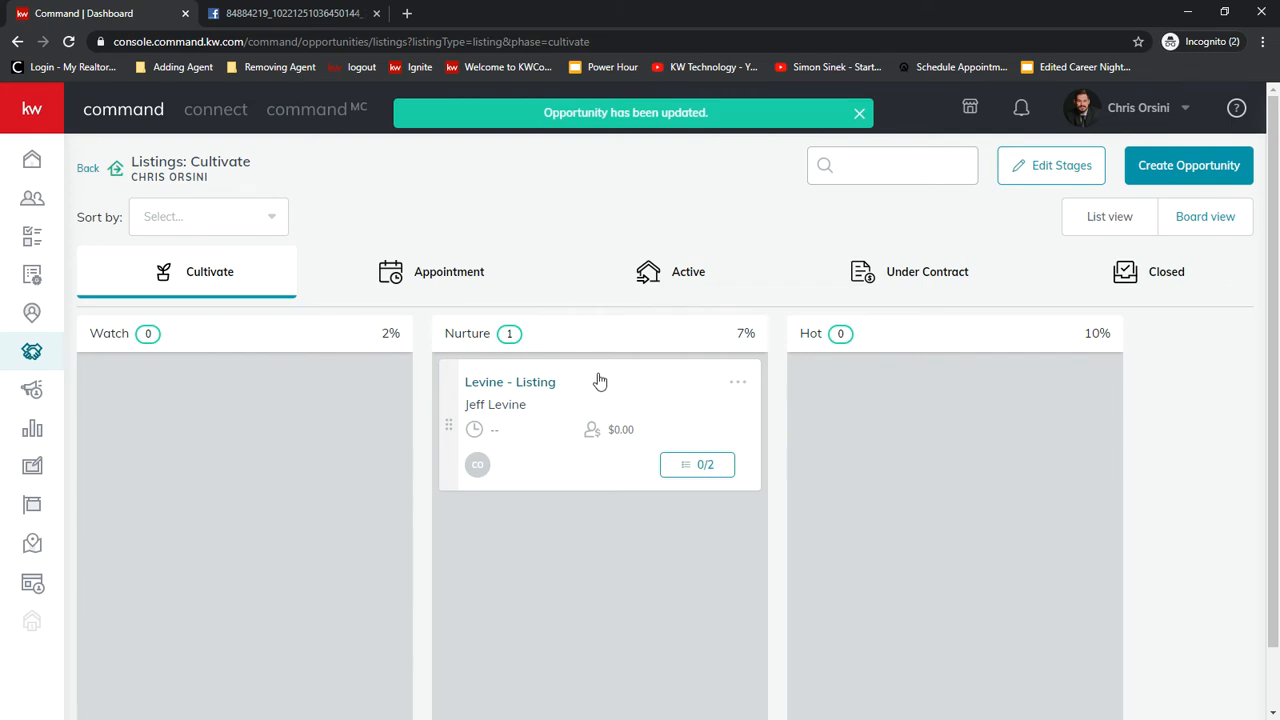
Move the listing opportunity from Nurture to the Appointment phase and open that phase's board.
{"action": "left_click_drag", "start_coordinate": [597, 378], "coordinate": [436, 277]}
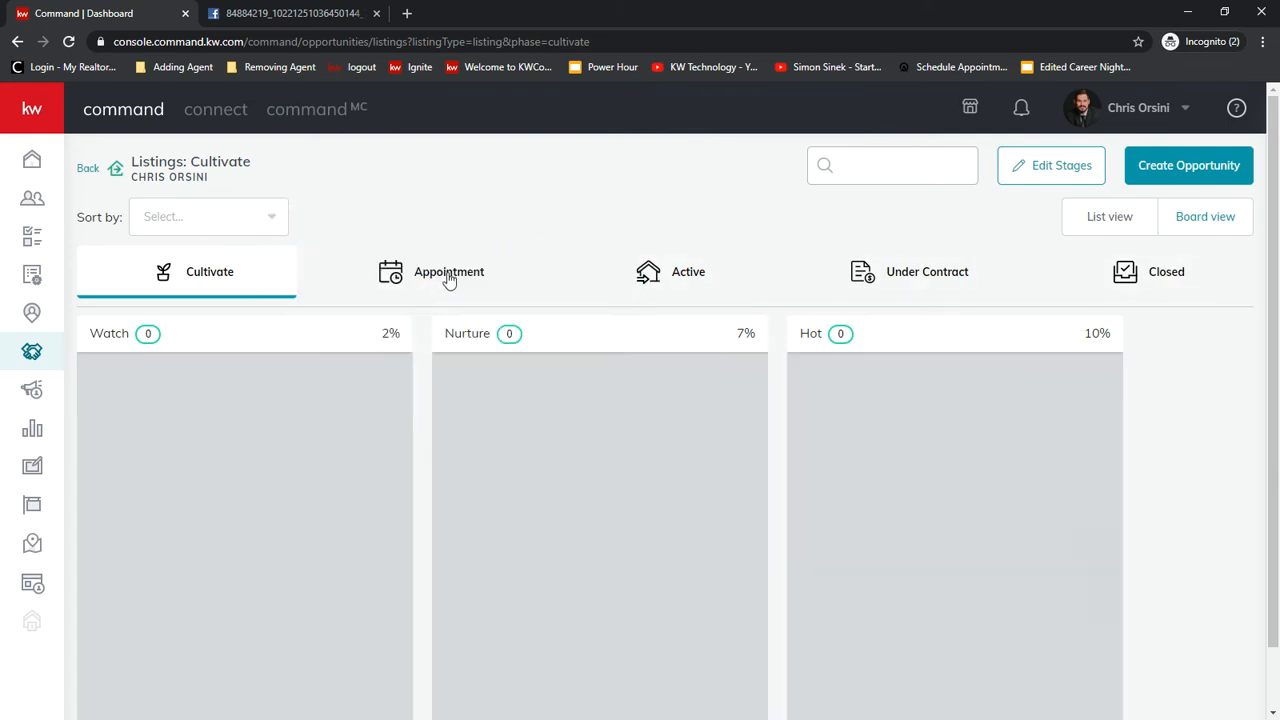
{"action": "left_click", "coordinate": [449, 280]}
{"action": "left_click_drag", "start_coordinate": [294, 386], "coordinate": [281, 457]}
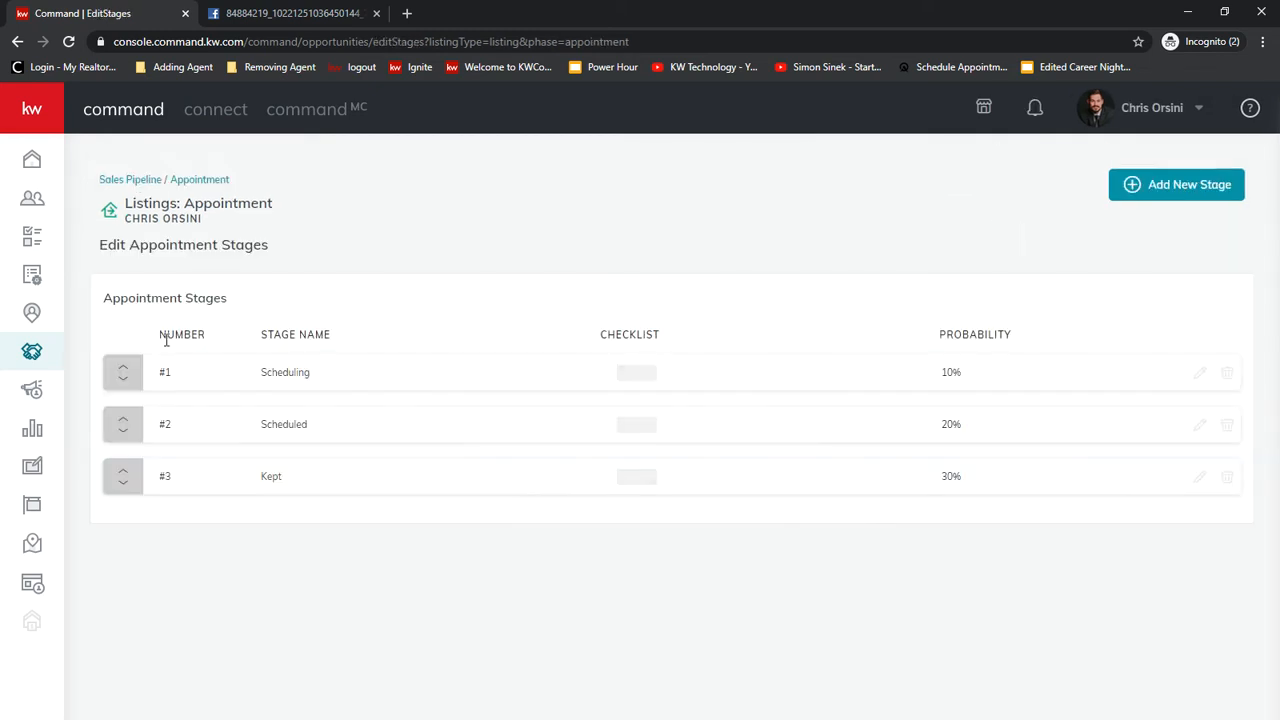
Inspect the reordering, name and probability options of the Scheduling stage among the Listings appointment stages without saving any change.
{"action": "mouse_move", "coordinate": [123, 372]}
{"action": "left_mouse_down"}
{"action": "mouse_move", "coordinate": [134, 477]}
{"action": "mouse_move", "coordinate": [126, 371]}
{"action": "left_mouse_up"}
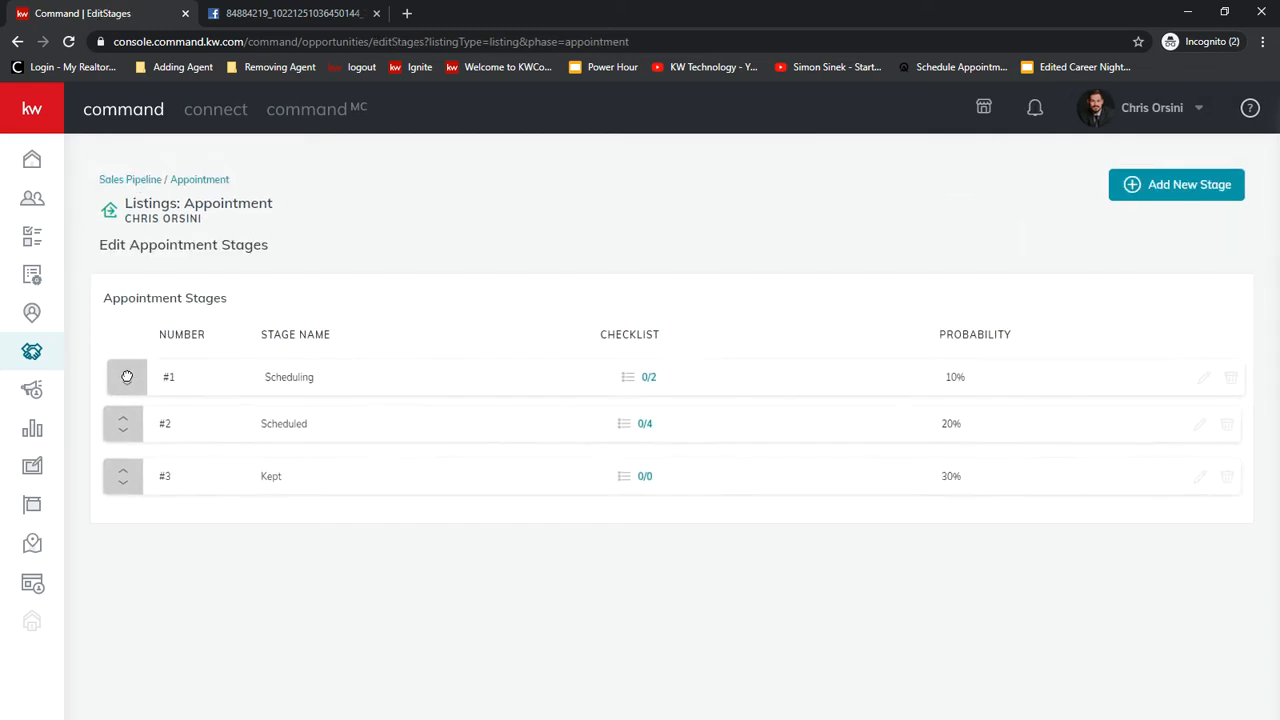
{"action": "left_click", "coordinate": [1200, 372]}
{"action": "left_click_drag", "start_coordinate": [520, 358], "coordinate": [334, 366]}
{"action": "left_click", "coordinate": [538, 350]}
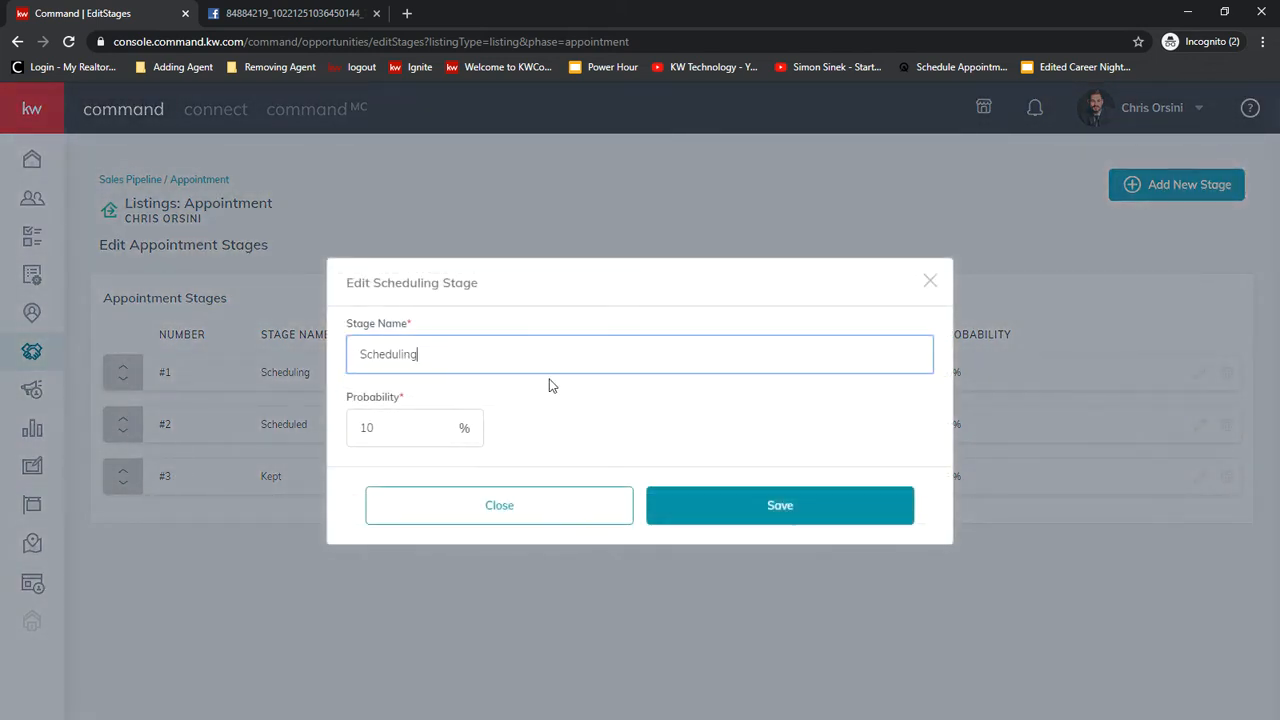
{"action": "left_click_drag", "start_coordinate": [409, 429], "coordinate": [360, 431]}
{"action": "left_click_drag", "start_coordinate": [412, 425], "coordinate": [357, 427]}
{"action": "left_click", "coordinate": [392, 426]}
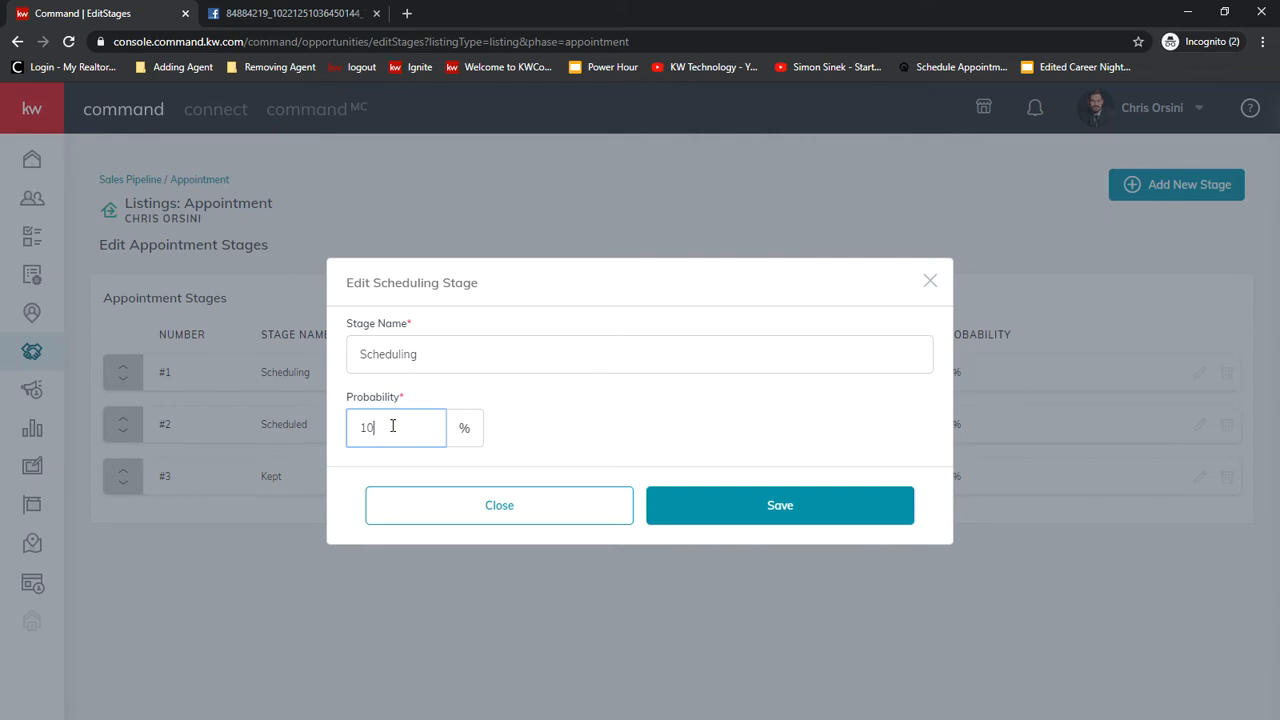
{"action": "left_click", "coordinate": [557, 505]}
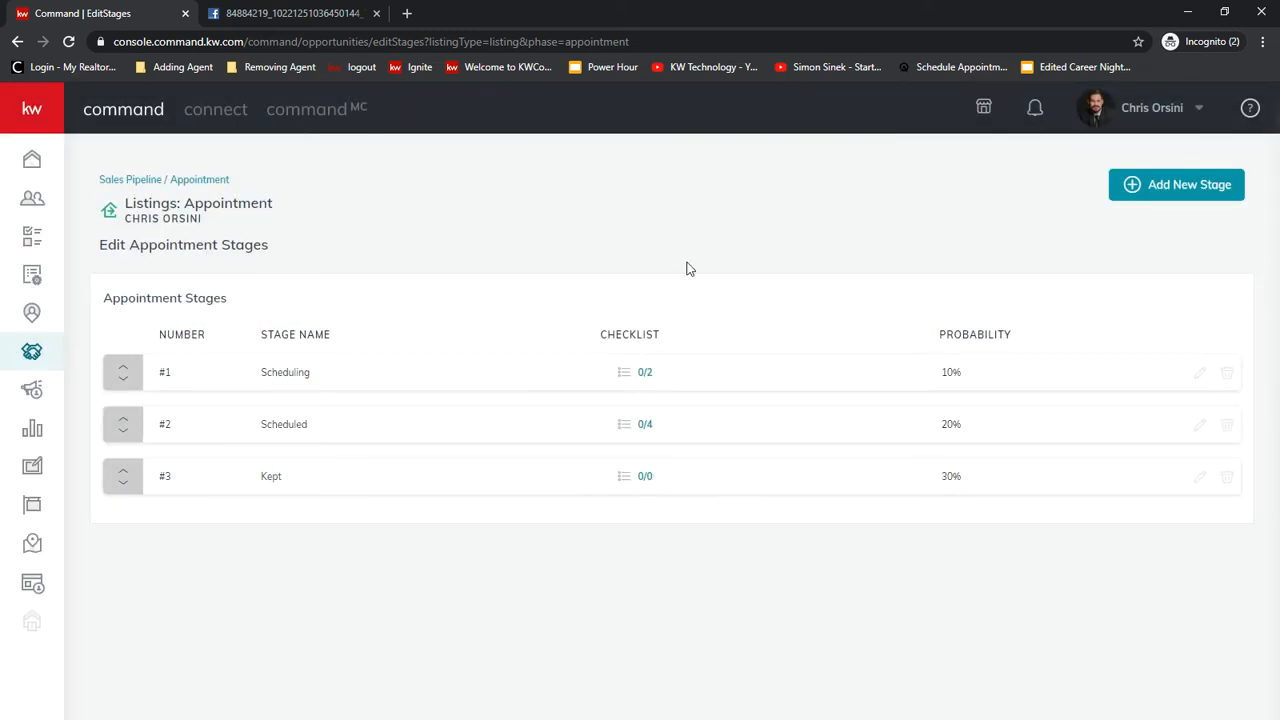
View the Scheduling stage's checklist template, close it unchanged and return to the Listings Appointment board.
{"action": "left_click", "coordinate": [645, 374]}
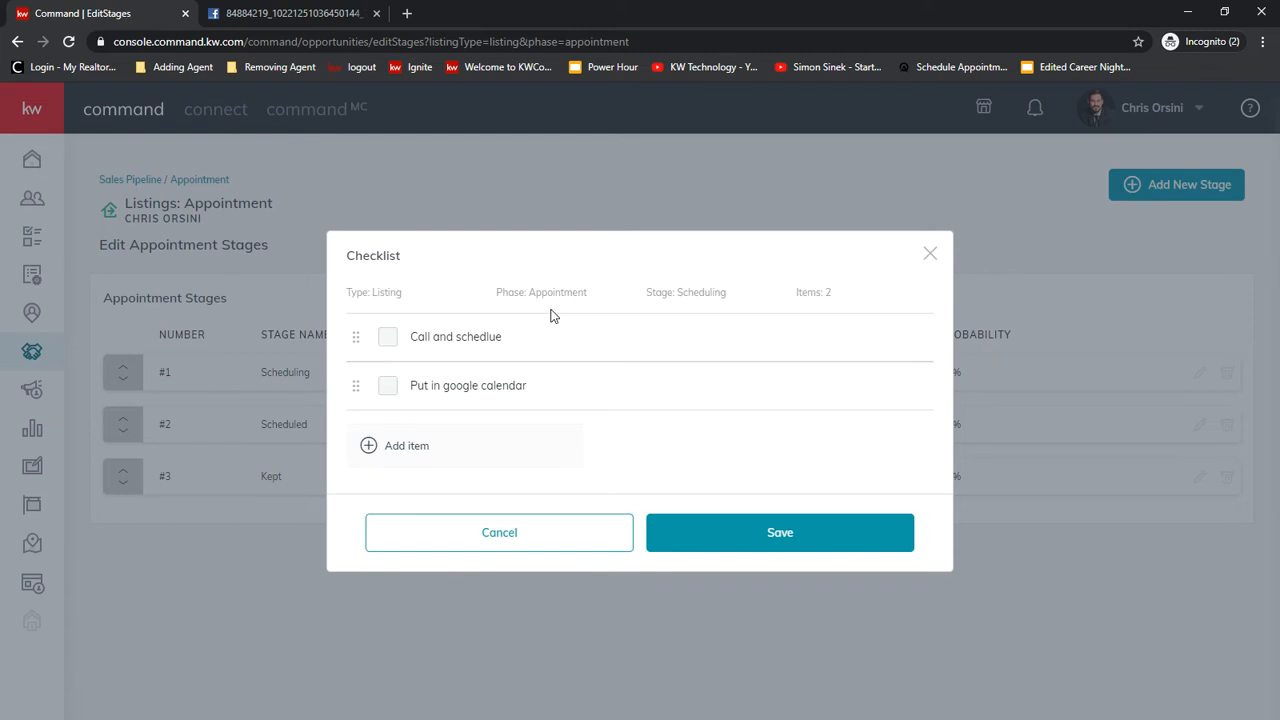
{"action": "left_click", "coordinate": [500, 534]}
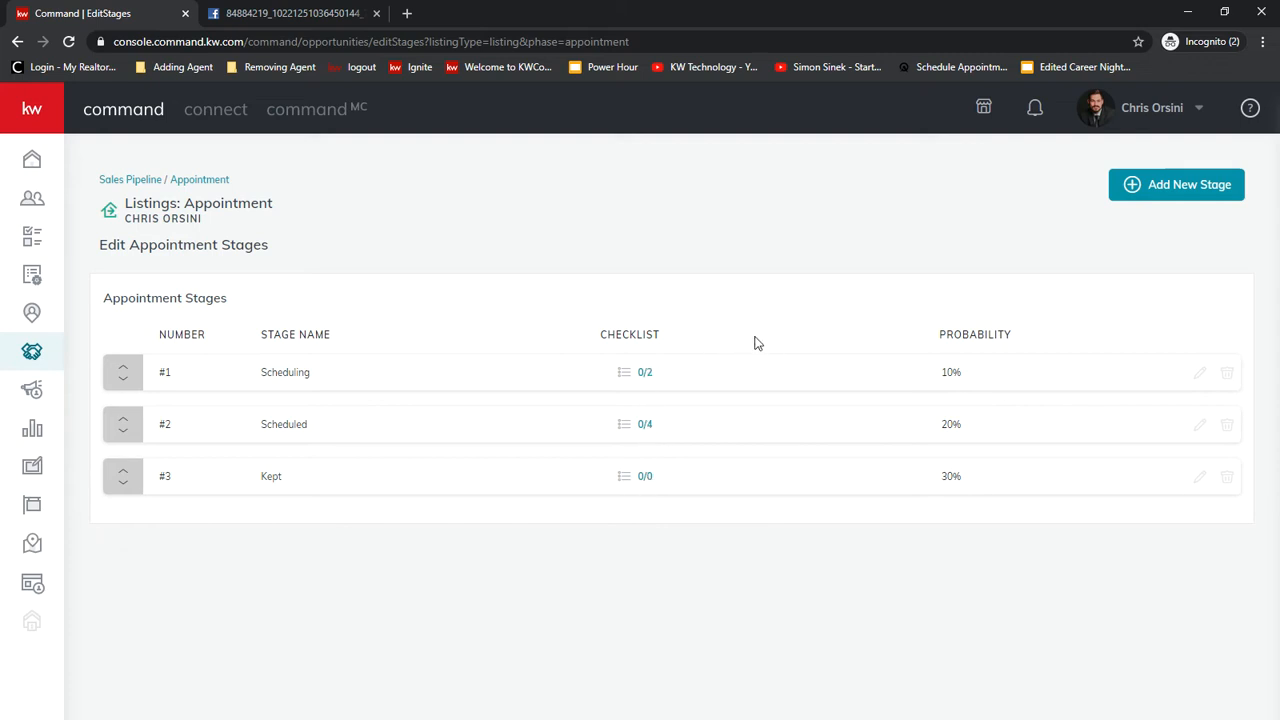
{"action": "left_click", "coordinate": [205, 181]}
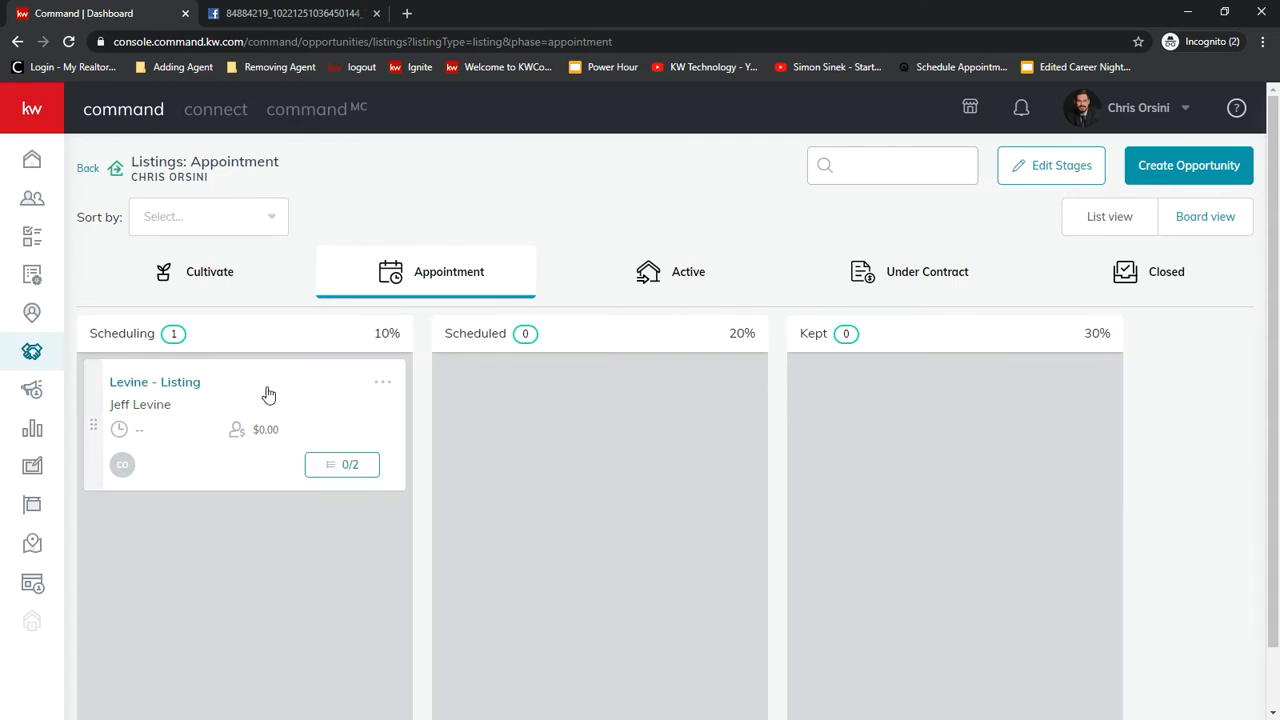
Move the listing opportunity to the Scheduled stage and complete Send Text Reminder, Add to Calendar and Print Listing Presentation in its checklist.
{"action": "left_click_drag", "start_coordinate": [268, 394], "coordinate": [612, 402]}
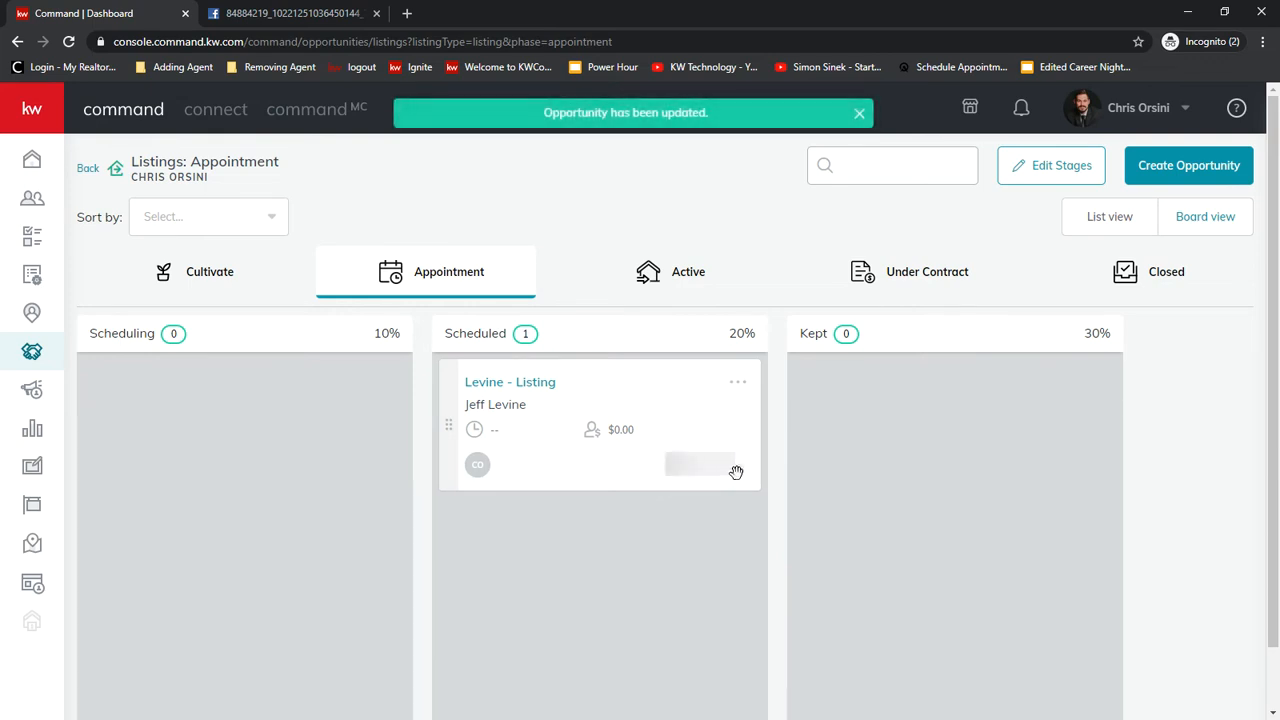
{"action": "left_click", "coordinate": [700, 472]}
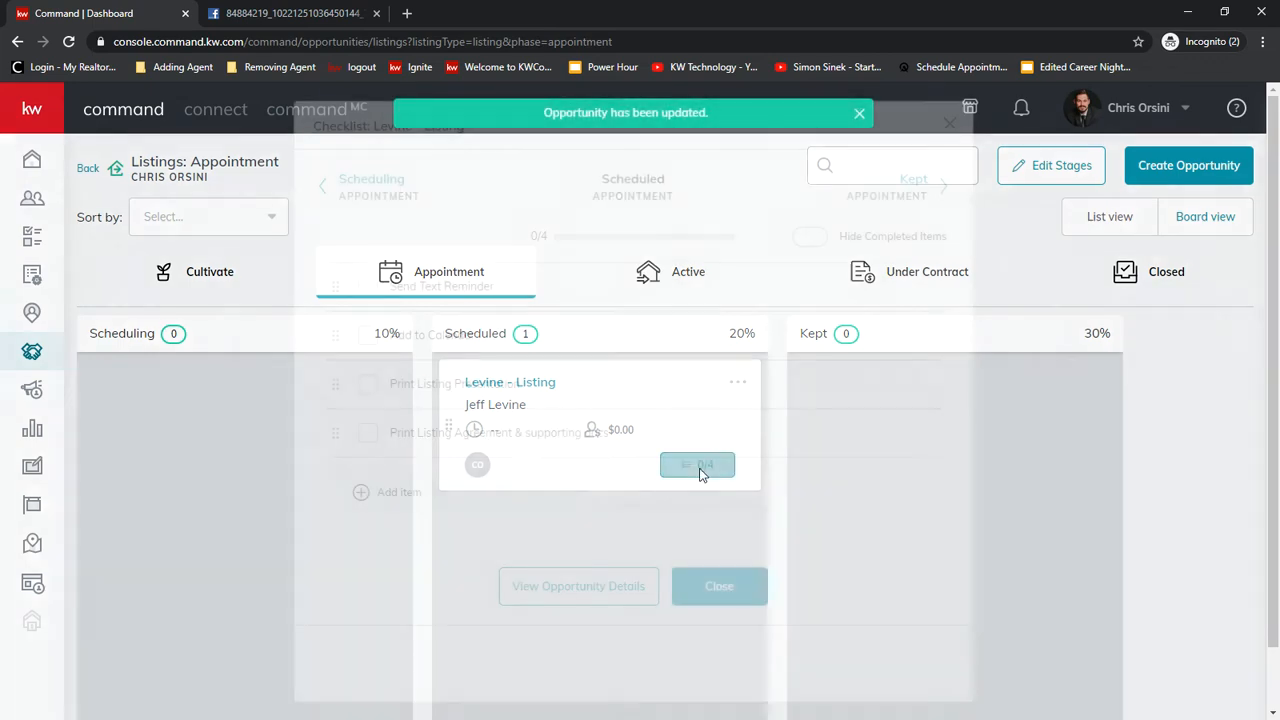
{"action": "left_click", "coordinate": [366, 291]}
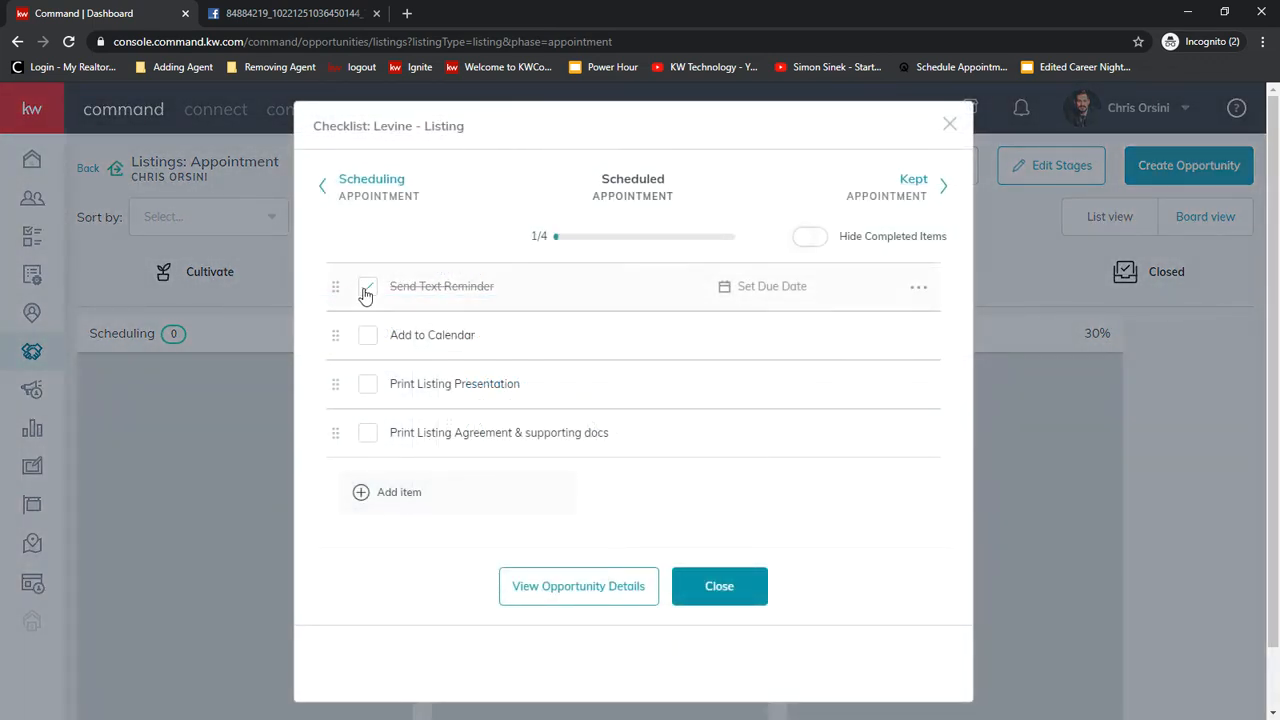
{"action": "left_click", "coordinate": [367, 338]}
{"action": "left_click", "coordinate": [368, 388]}
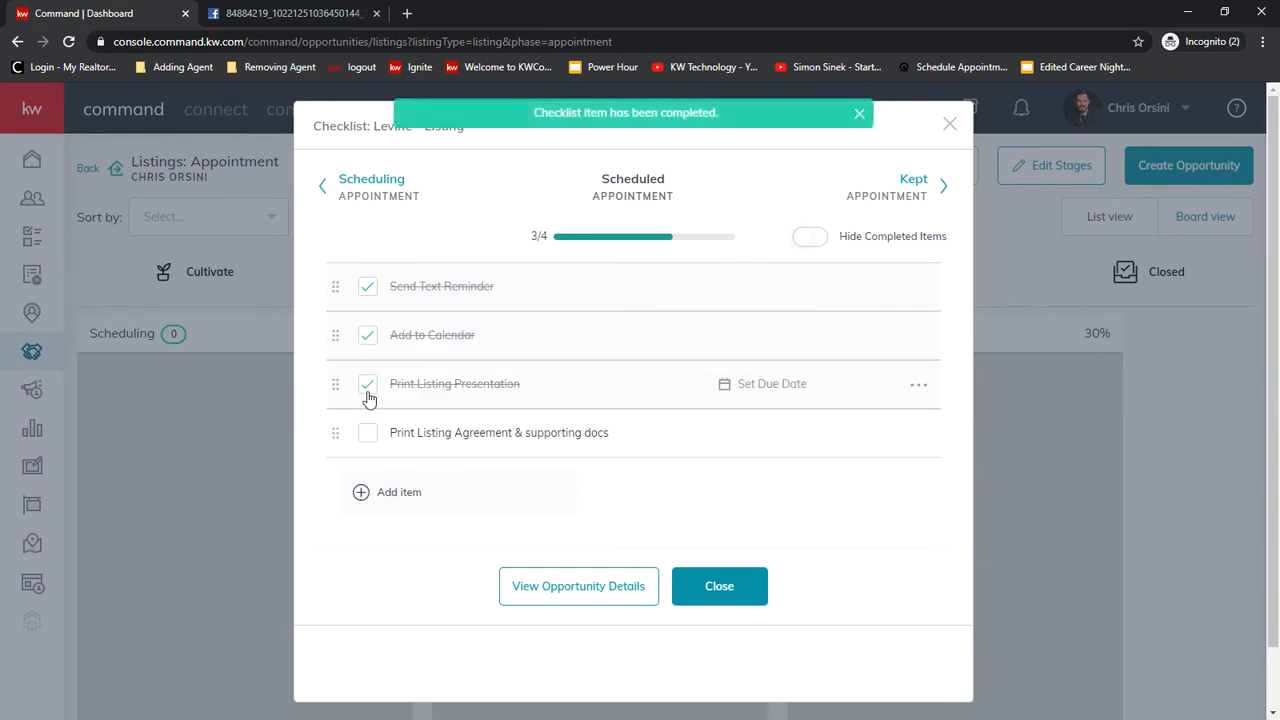
{"action": "left_click", "coordinate": [367, 436]}
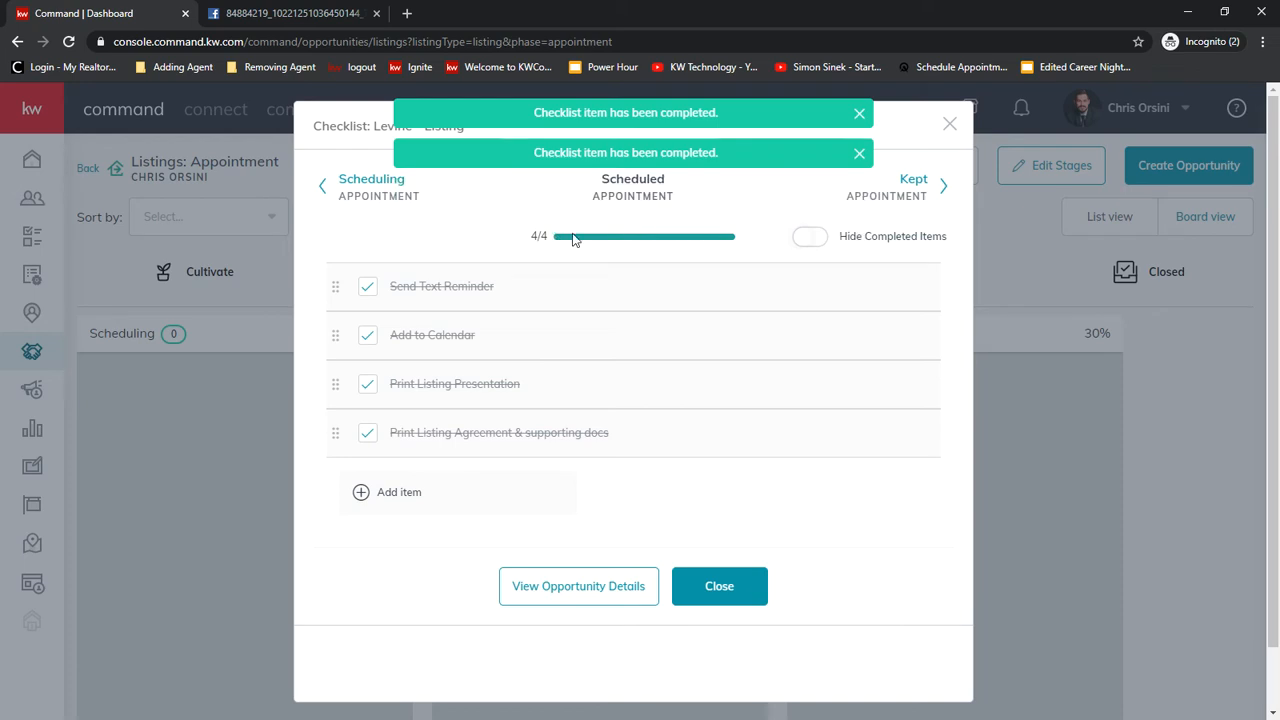
{"action": "left_click", "coordinate": [367, 434]}
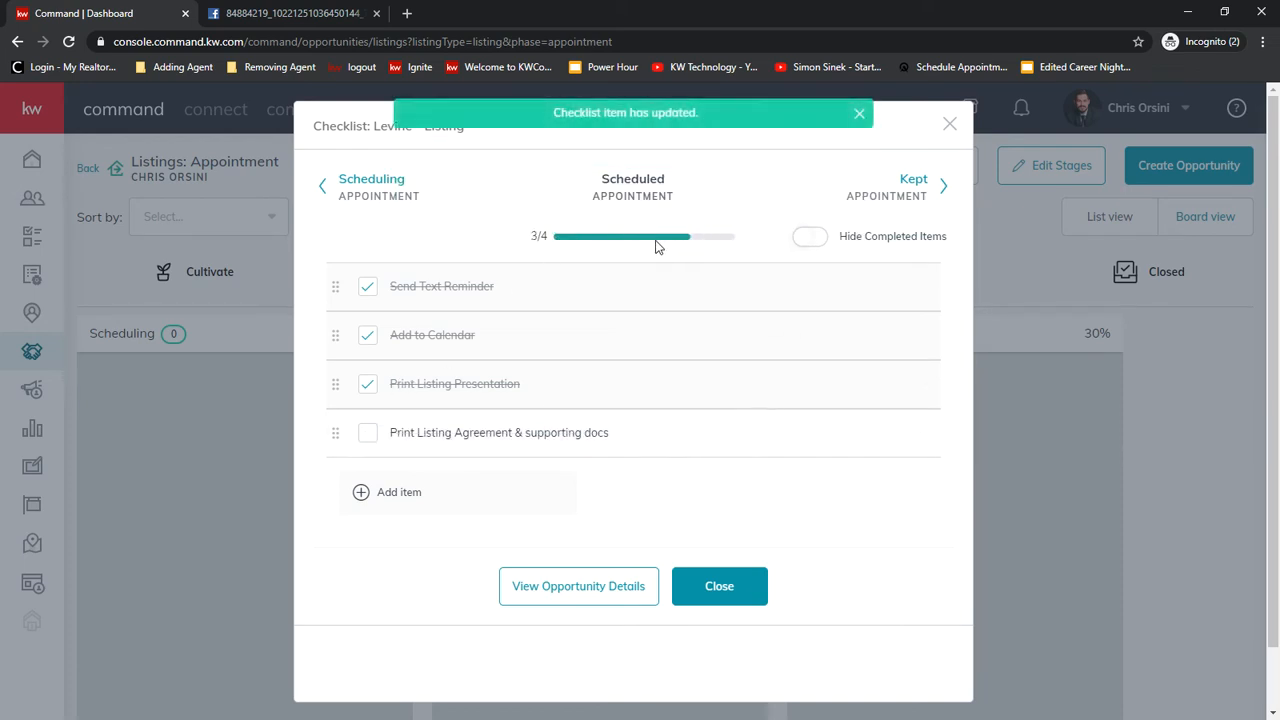
Mark Print Listing Presentation, Add to Calendar and Send Text Reminder as not completed in the Scheduled checklist, and dismiss the update notifications.
{"action": "left_click", "coordinate": [368, 385]}
{"action": "left_click", "coordinate": [368, 336]}
{"action": "left_click", "coordinate": [368, 288]}
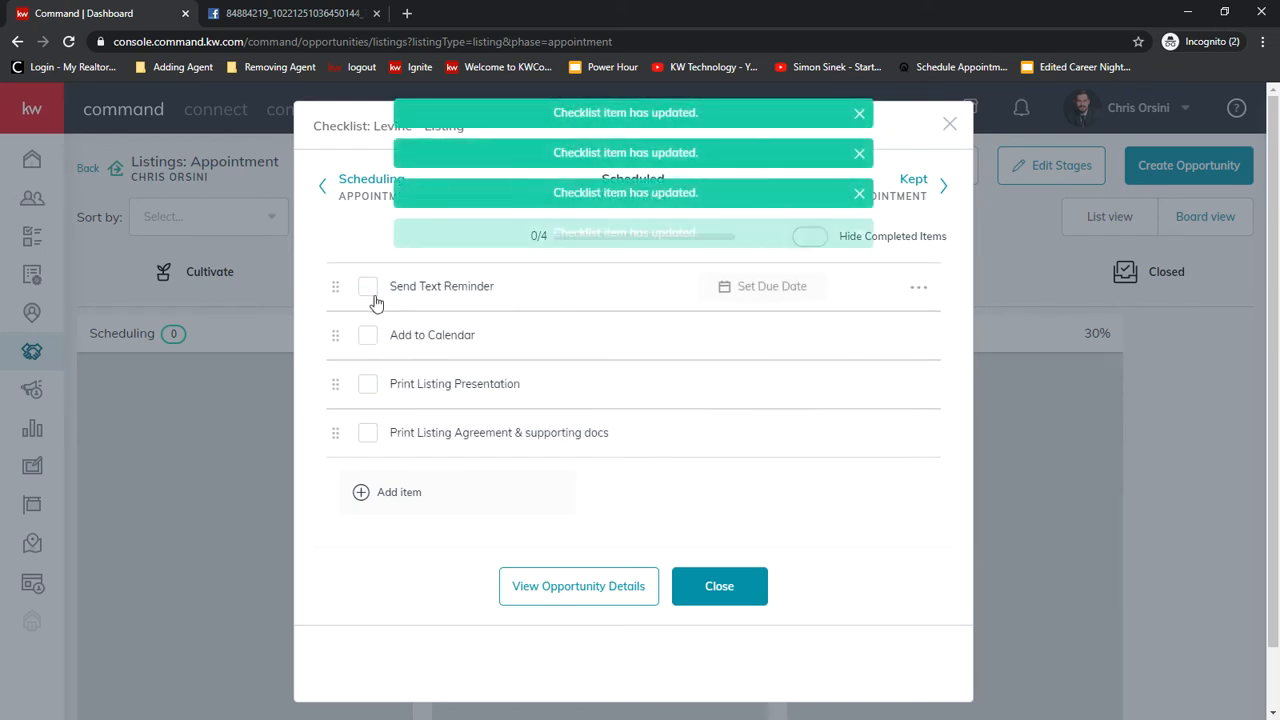
{"action": "left_click", "coordinate": [859, 233]}
{"action": "left_click", "coordinate": [859, 193]}
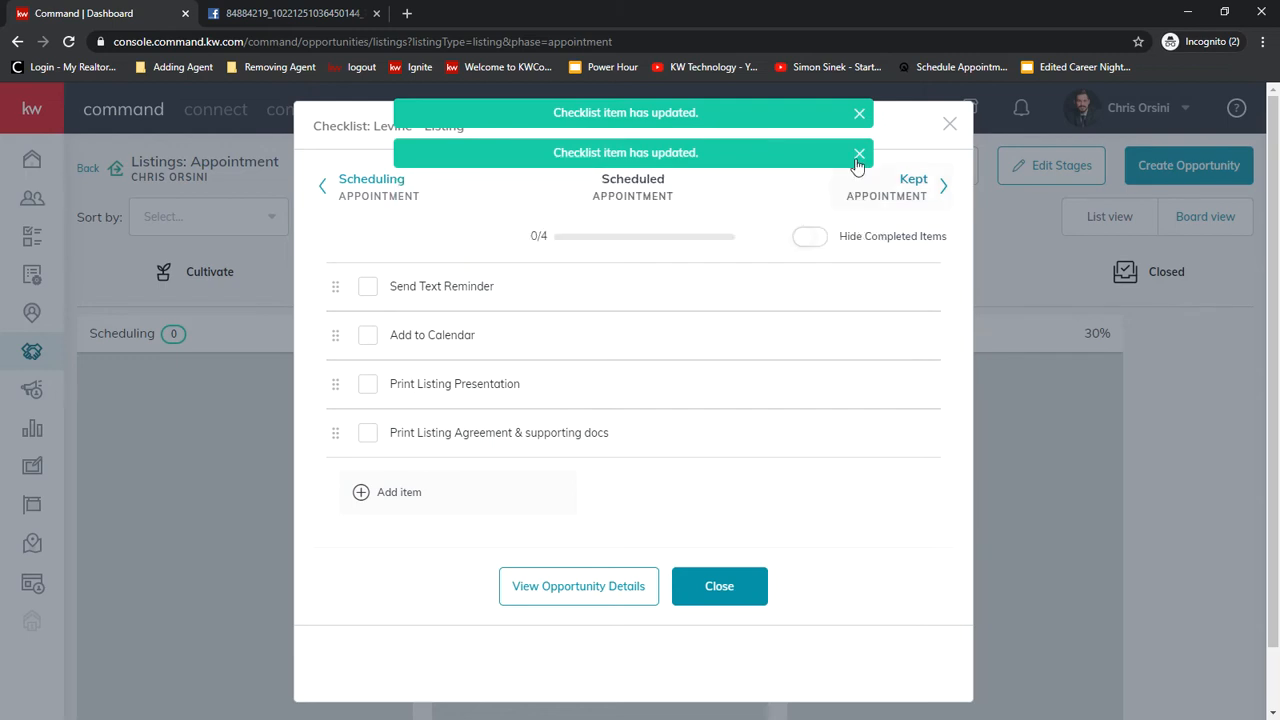
{"action": "left_click", "coordinate": [859, 153]}
{"action": "left_click", "coordinate": [859, 113]}
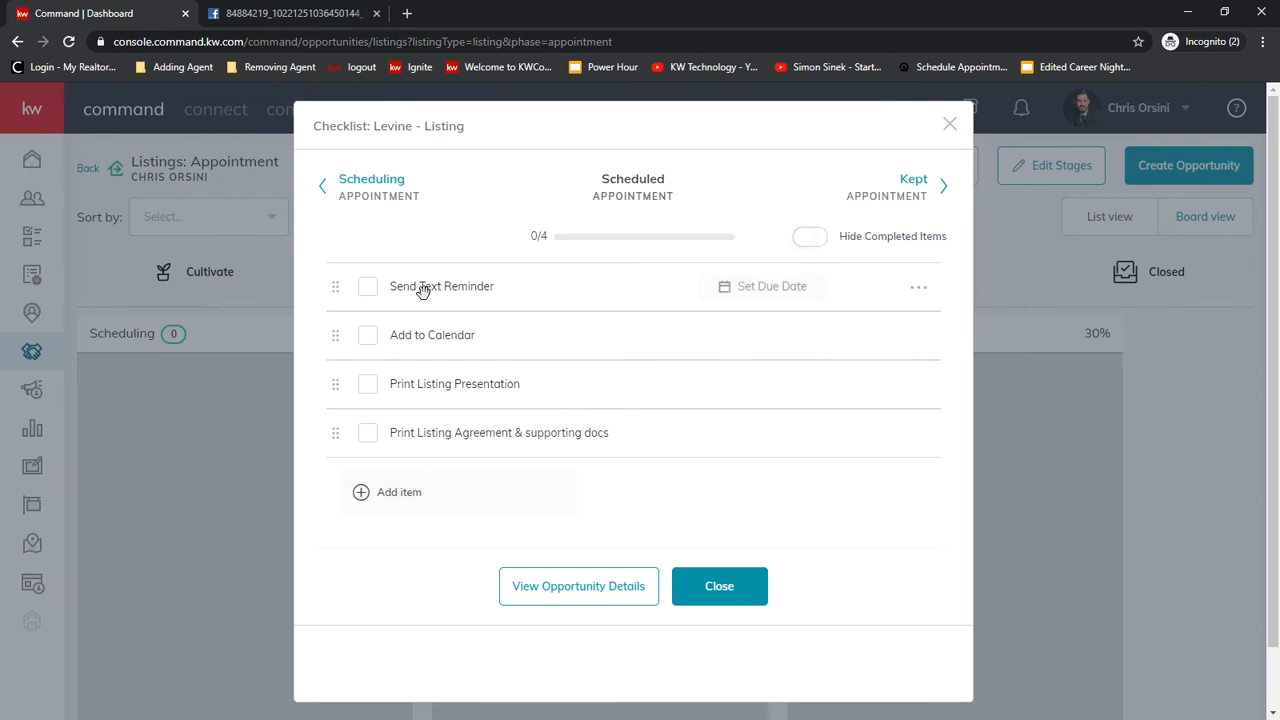
Set the due date of the Send Text Reminder checklist item to February 13, 2020, 01:02 PM.
{"action": "left_click", "coordinate": [760, 289]}
{"action": "left_click", "coordinate": [839, 400]}
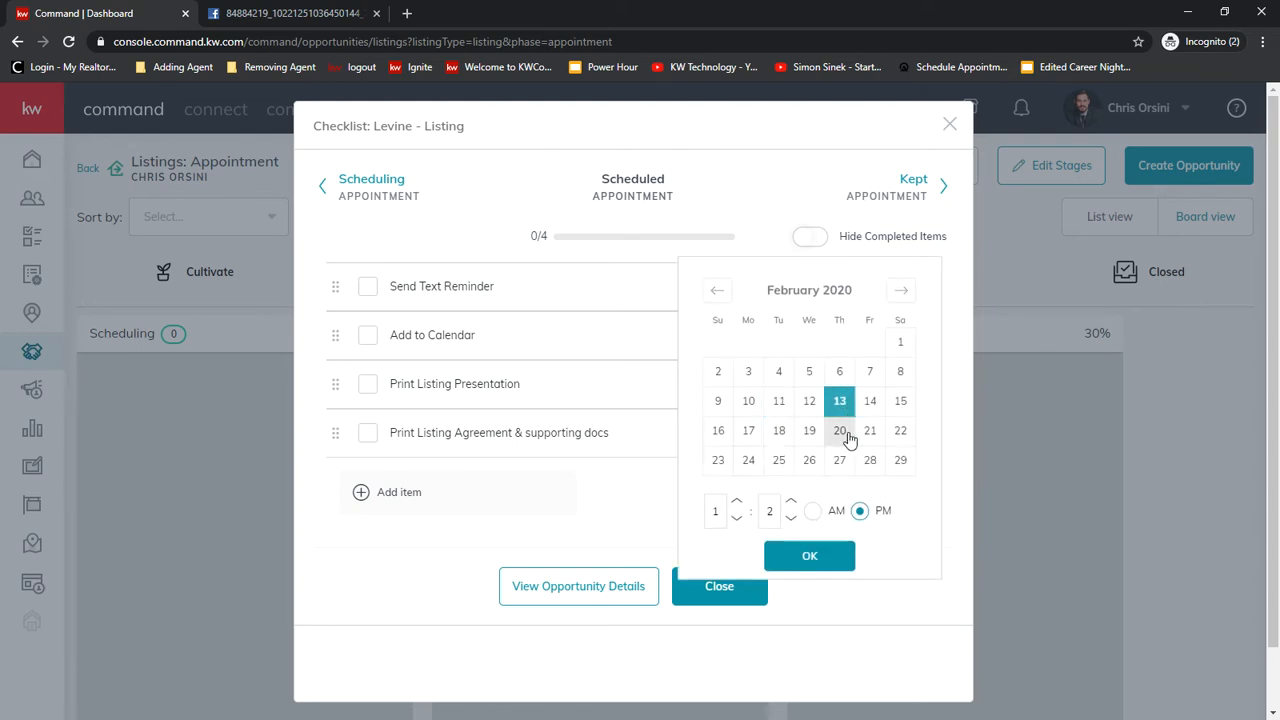
{"action": "left_click", "coordinate": [815, 560]}
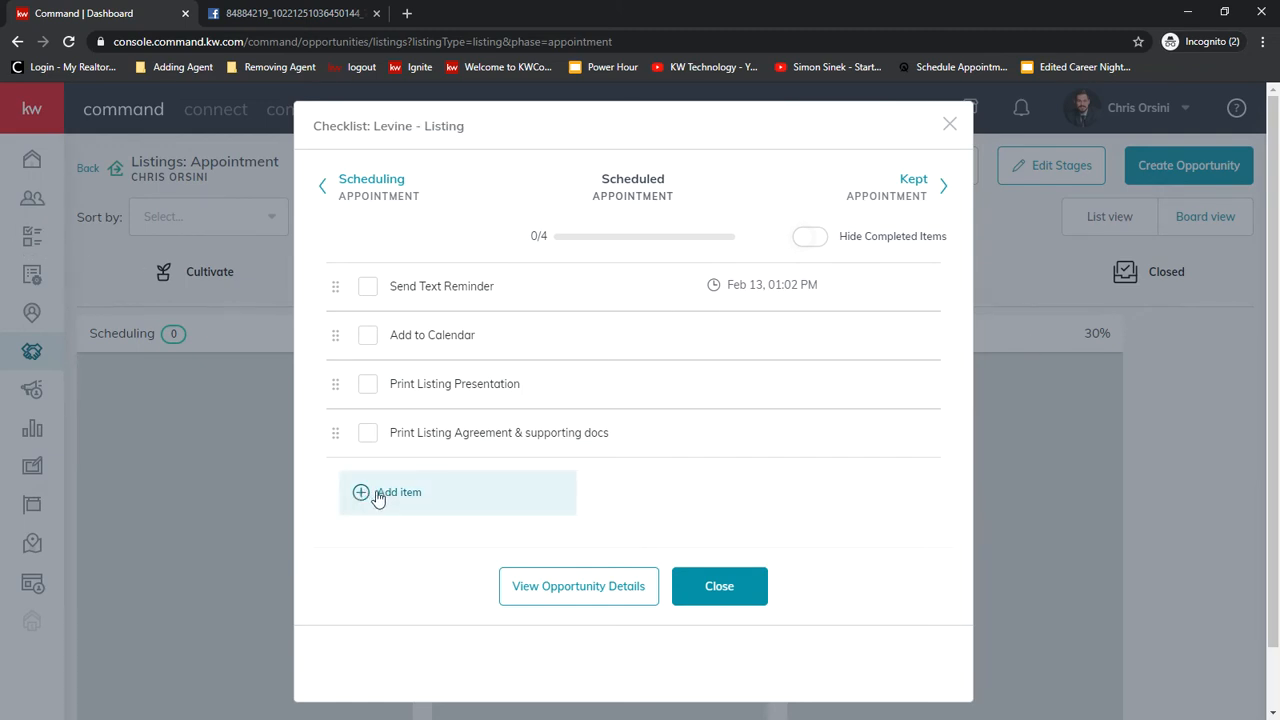
Draft an additional checklist item named Unique Item, and close the checklist without saving it.
{"action": "left_click", "coordinate": [371, 495]}
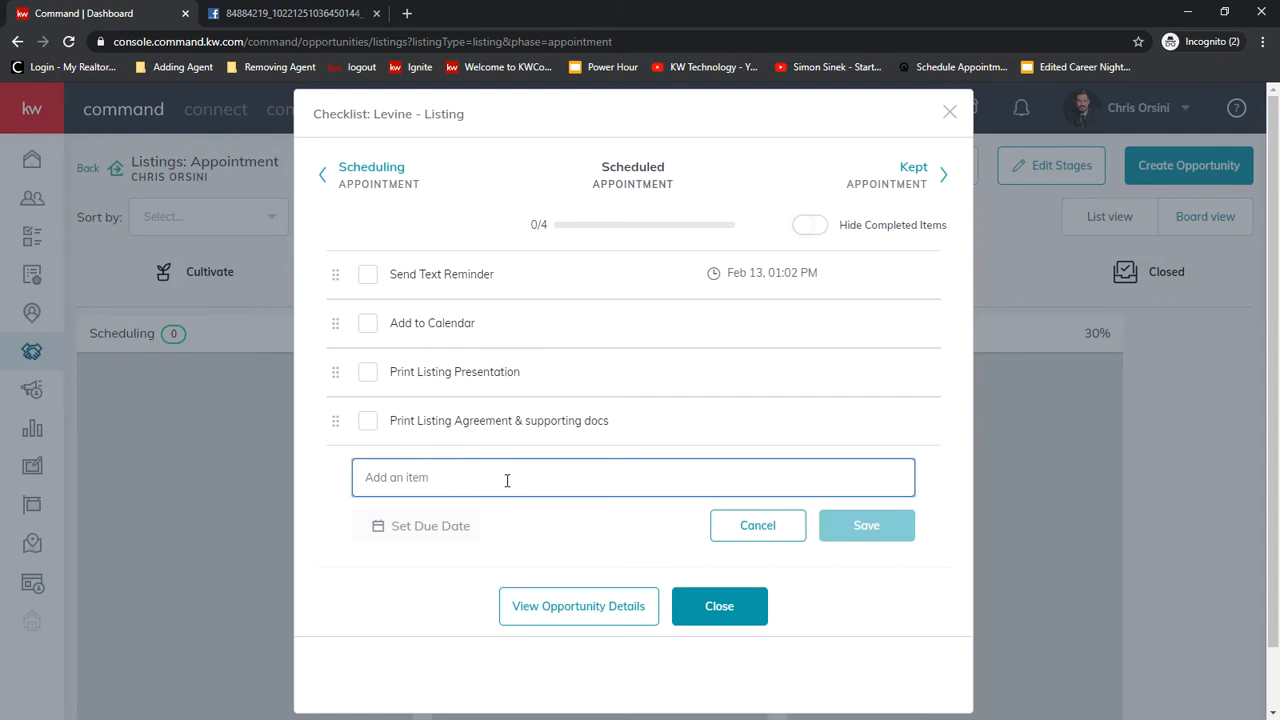
{"action": "type", "text": "Unique Item"}
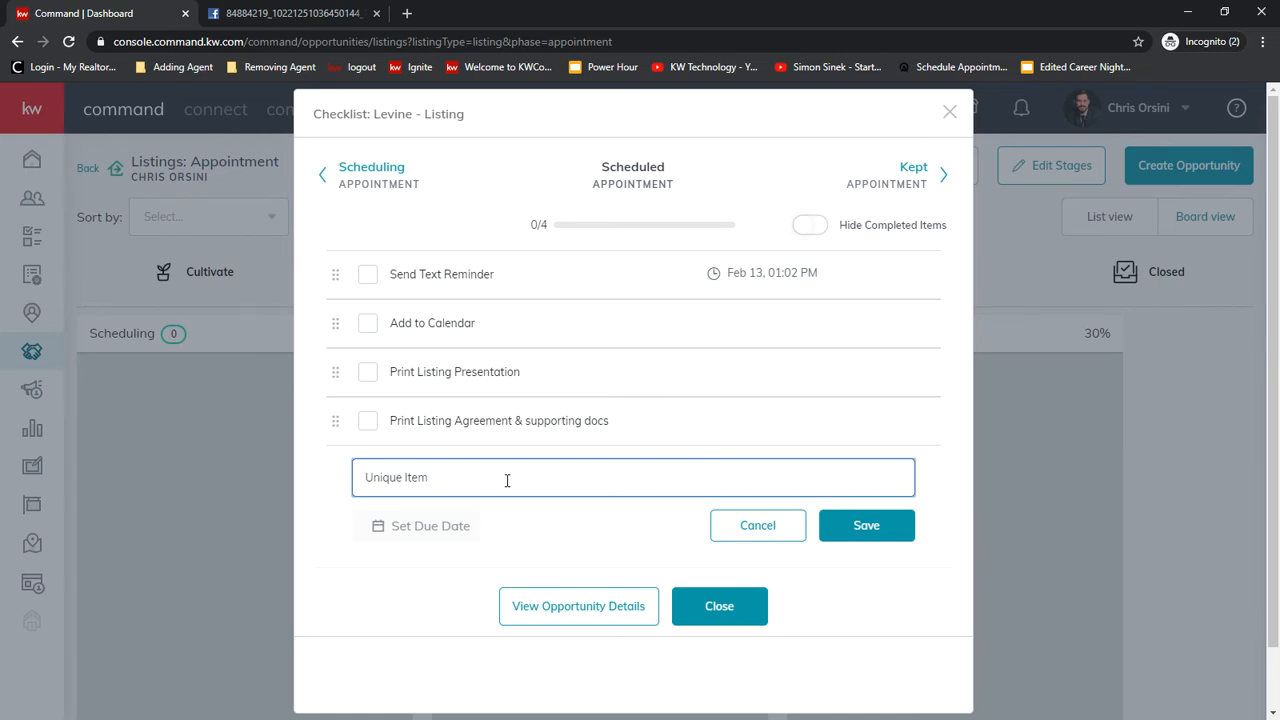
{"action": "left_click", "coordinate": [720, 606]}
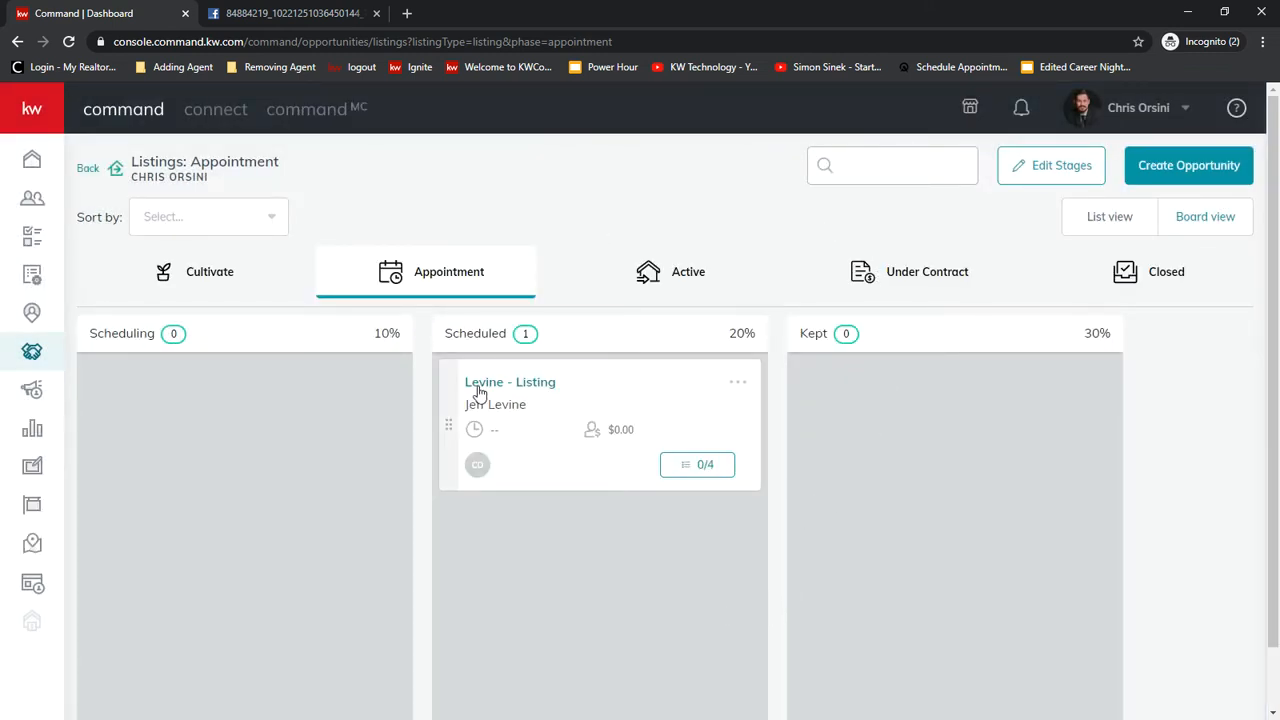
Open the listing opportunity's details and show All Listings in its property listing search.
{"action": "left_click", "coordinate": [510, 386]}
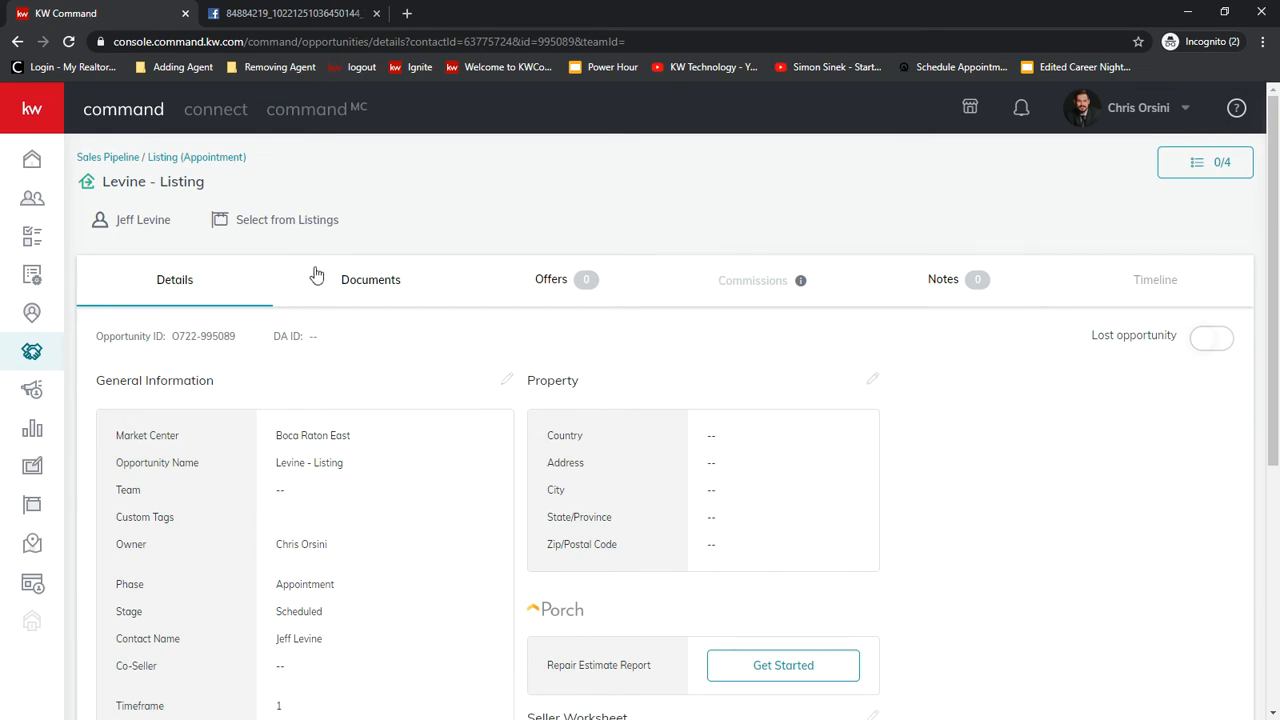
{"action": "left_click", "coordinate": [250, 224]}
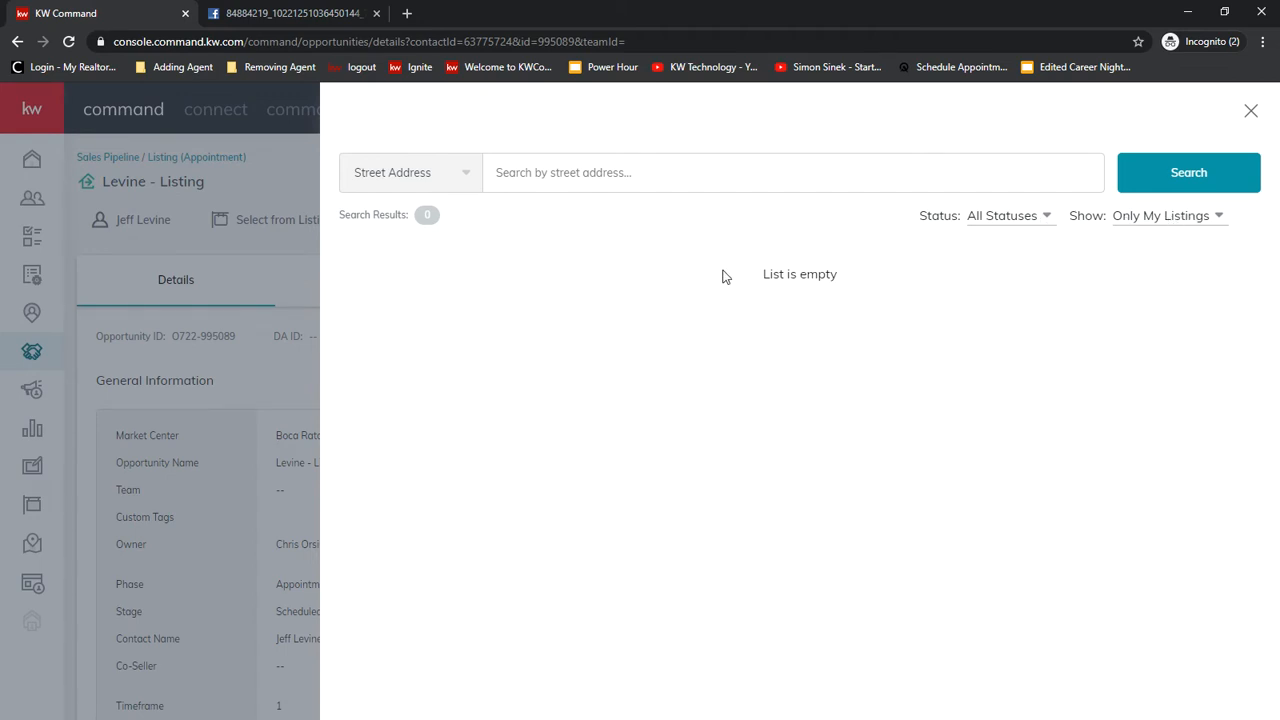
{"action": "left_click", "coordinate": [1197, 219]}
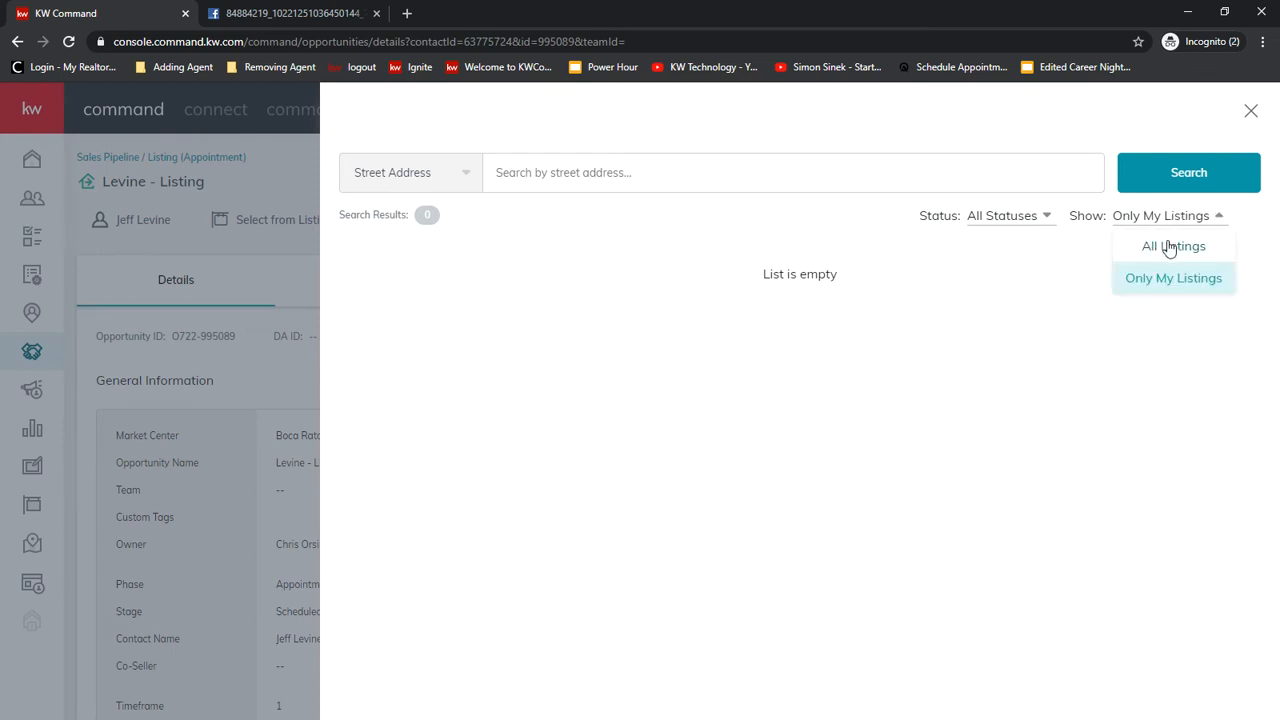
{"action": "left_click", "coordinate": [1168, 248]}
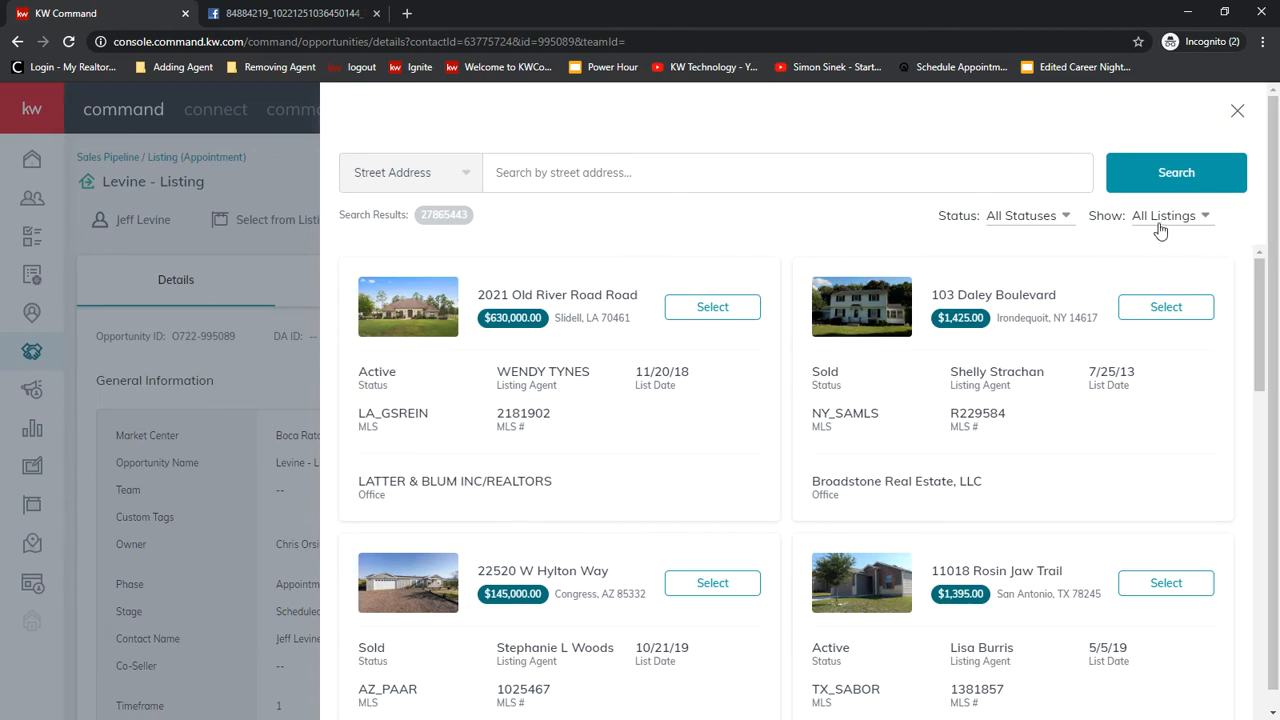
Browse the listing results and attach the $630,000 property in Slidell, LA to the opportunity.
{"action": "scroll", "coordinate": [617, 257], "scroll_direction": "down", "scroll_amount": 4}
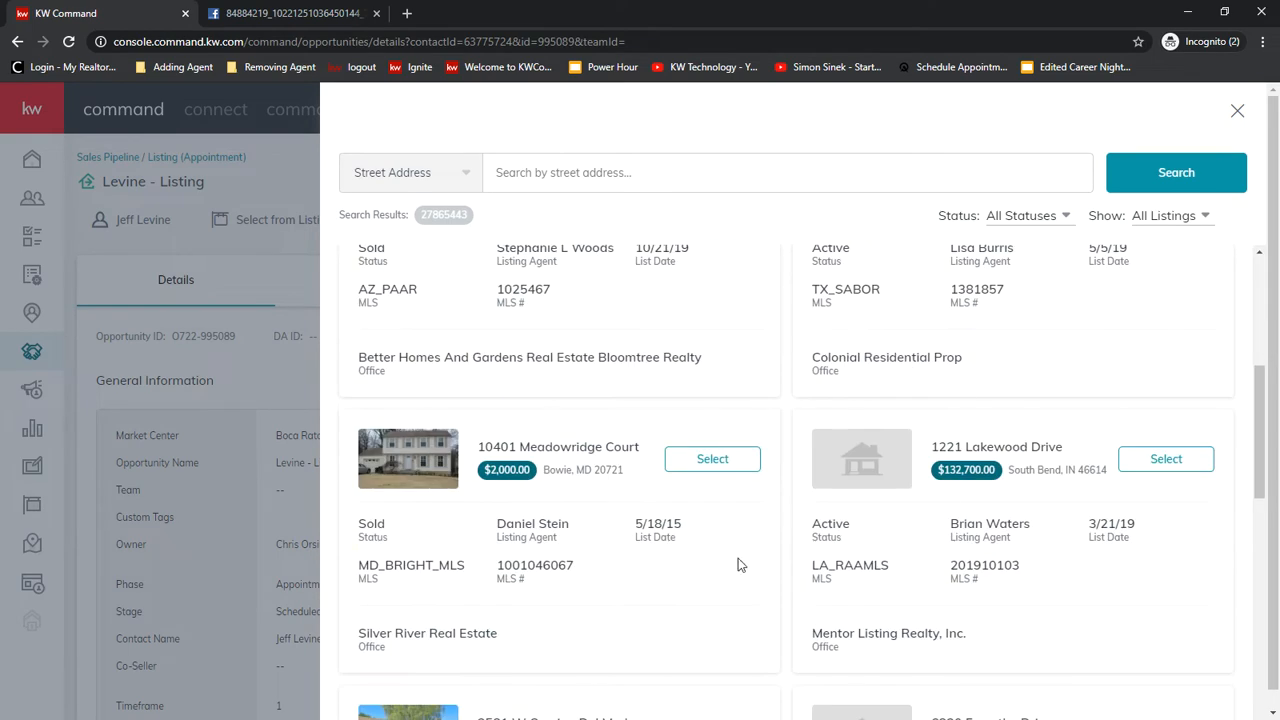
{"action": "scroll", "coordinate": [630, 250], "scroll_direction": "up", "scroll_amount": 4}
{"action": "left_click", "coordinate": [639, 174]}
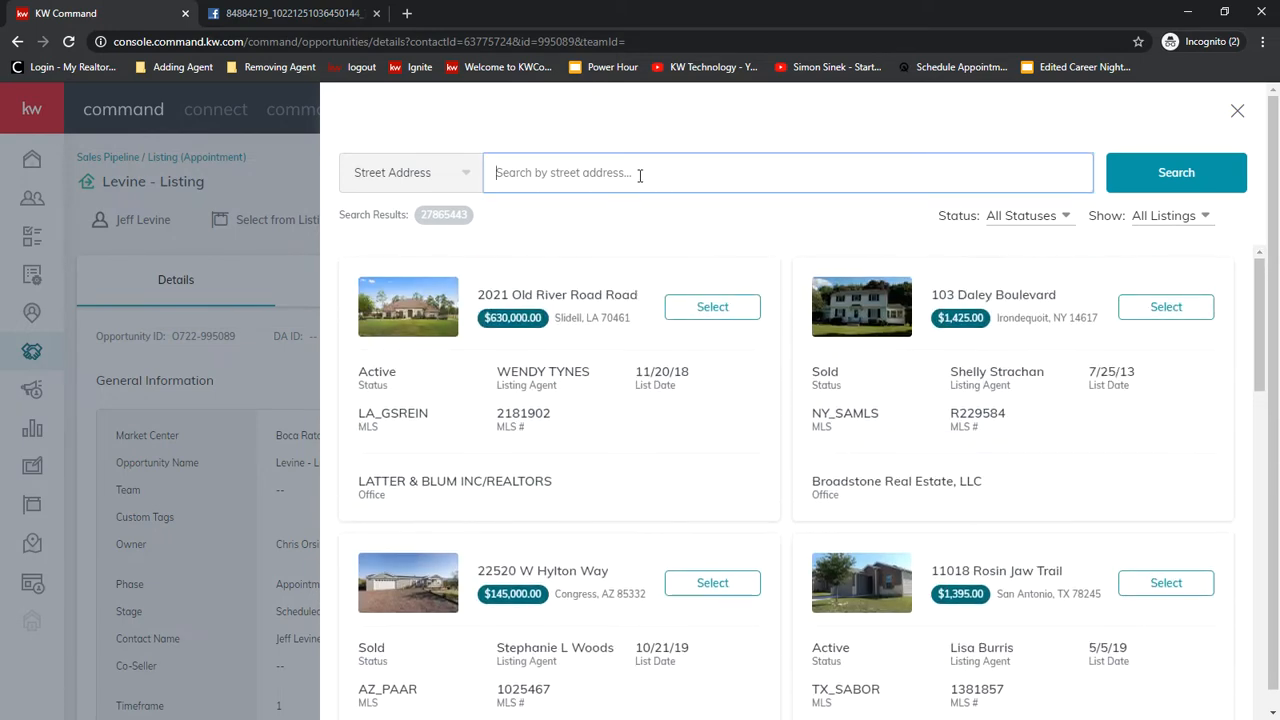
{"action": "left_click", "coordinate": [726, 306]}
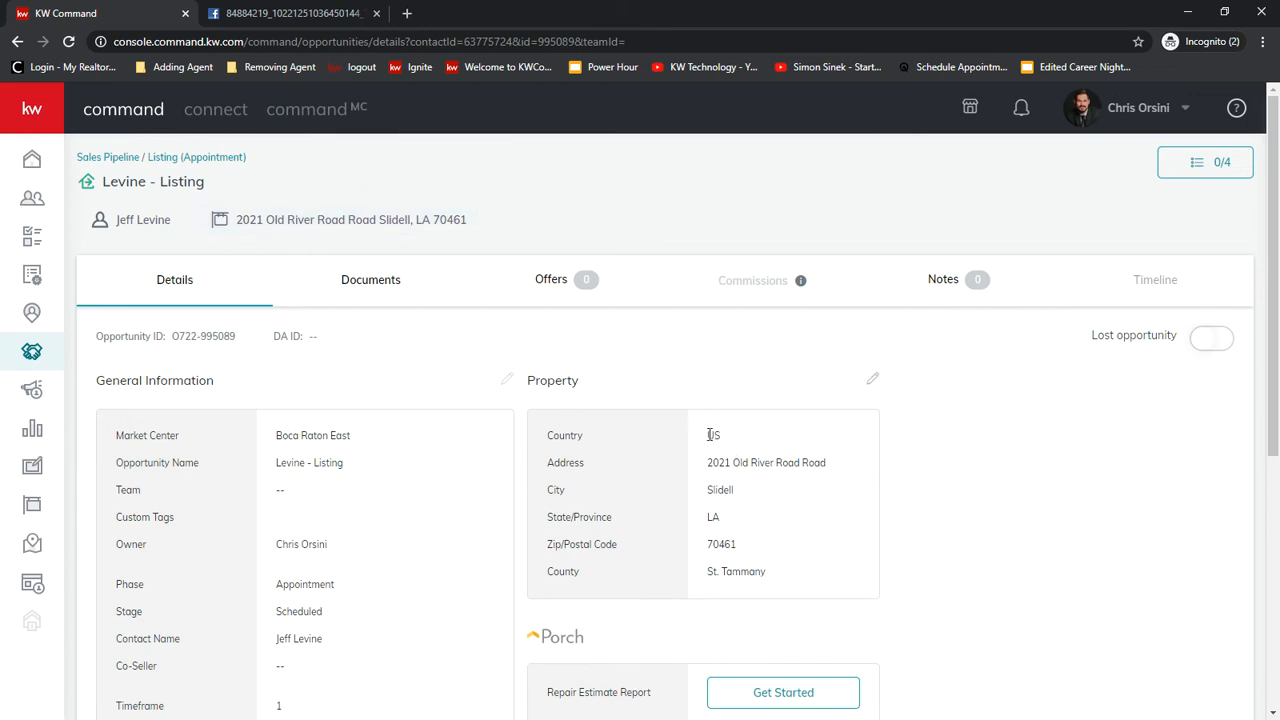
Examine the opportunity's property address fields, general information dates, commission rate and commission, and seller worksheet.
{"action": "left_click_drag", "start_coordinate": [709, 435], "coordinate": [768, 587]}
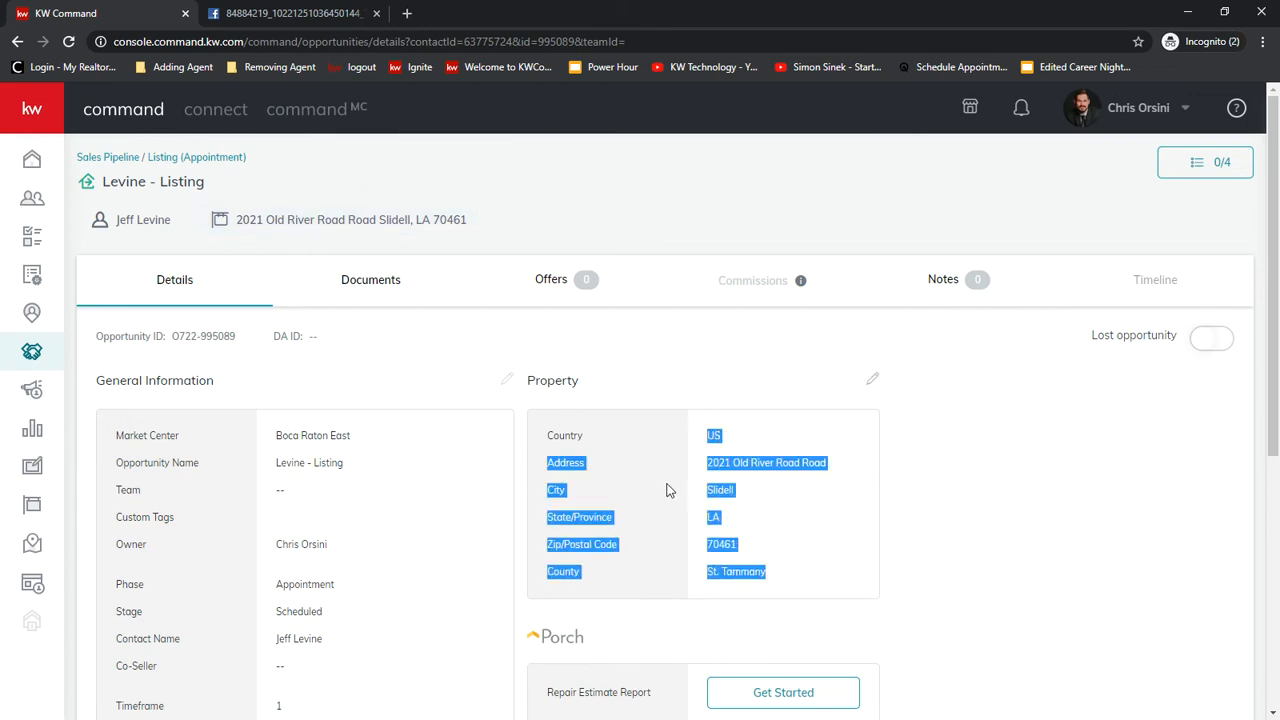
{"action": "left_click", "coordinate": [845, 466]}
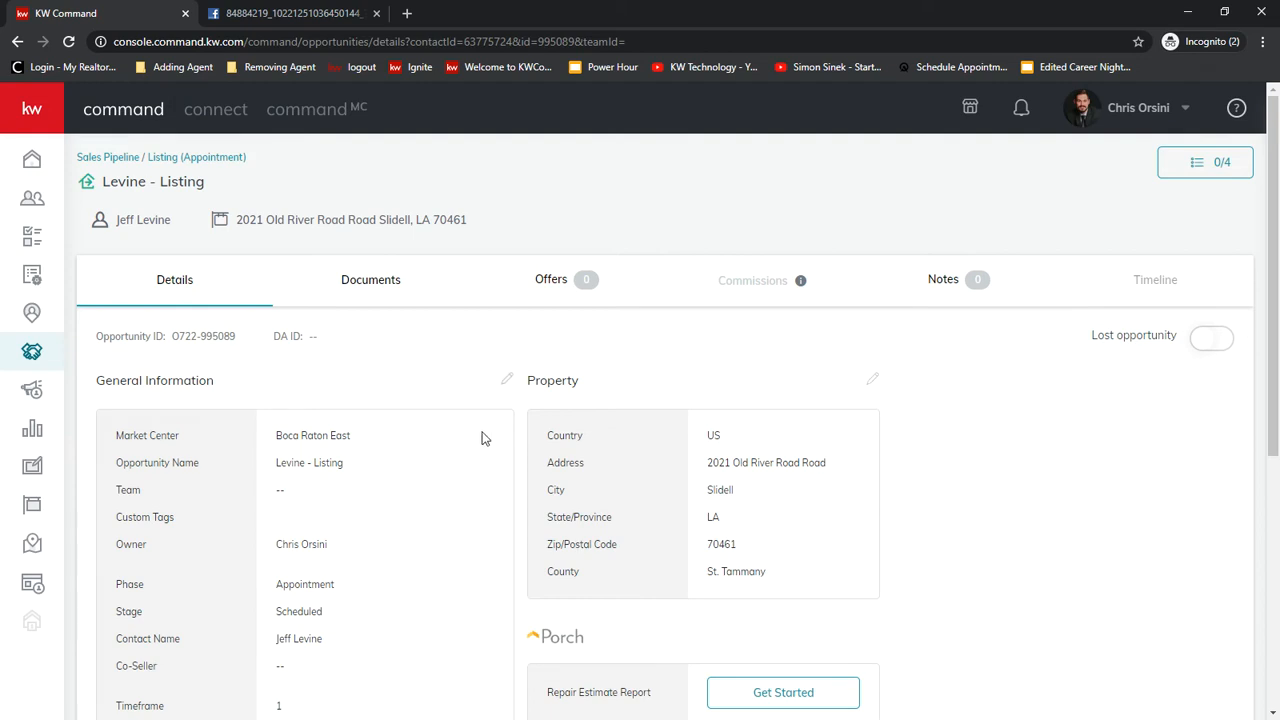
{"action": "scroll", "coordinate": [487, 430], "scroll_direction": "down", "scroll_amount": 2}
{"action": "scroll", "coordinate": [365, 317], "scroll_direction": "up", "scroll_amount": 1}
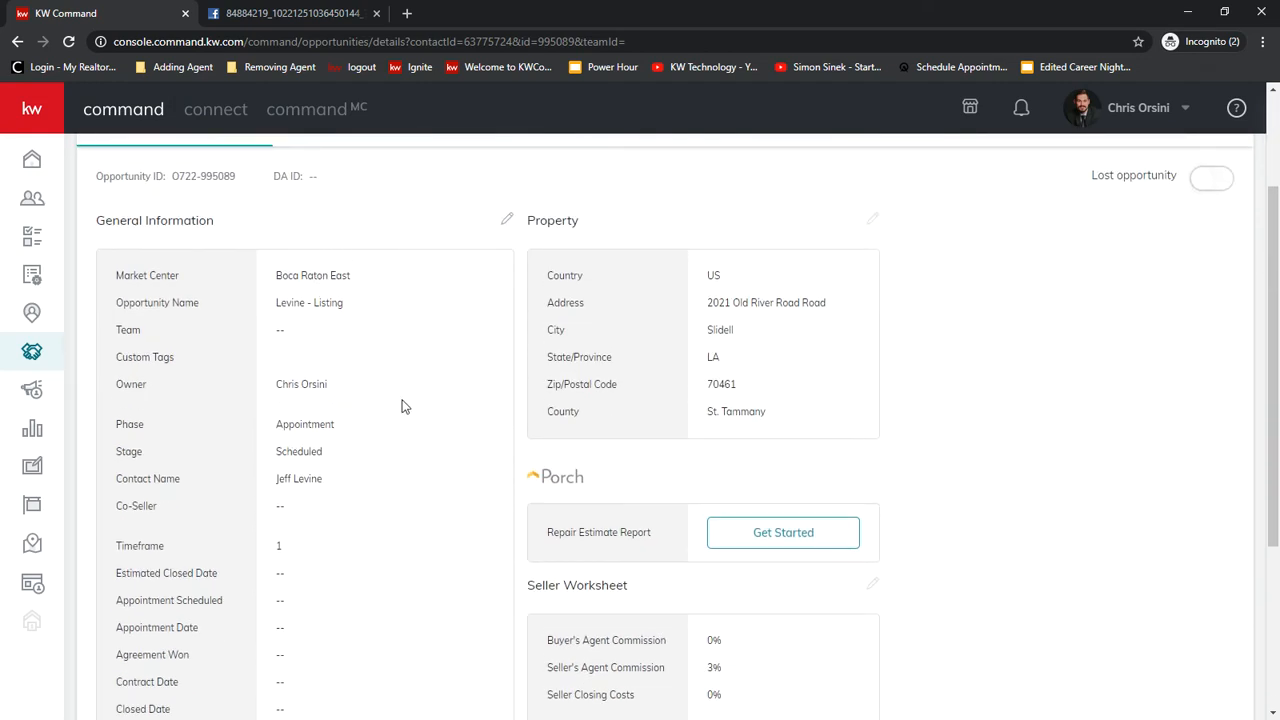
{"action": "scroll", "coordinate": [449, 433], "scroll_direction": "down", "scroll_amount": 2}
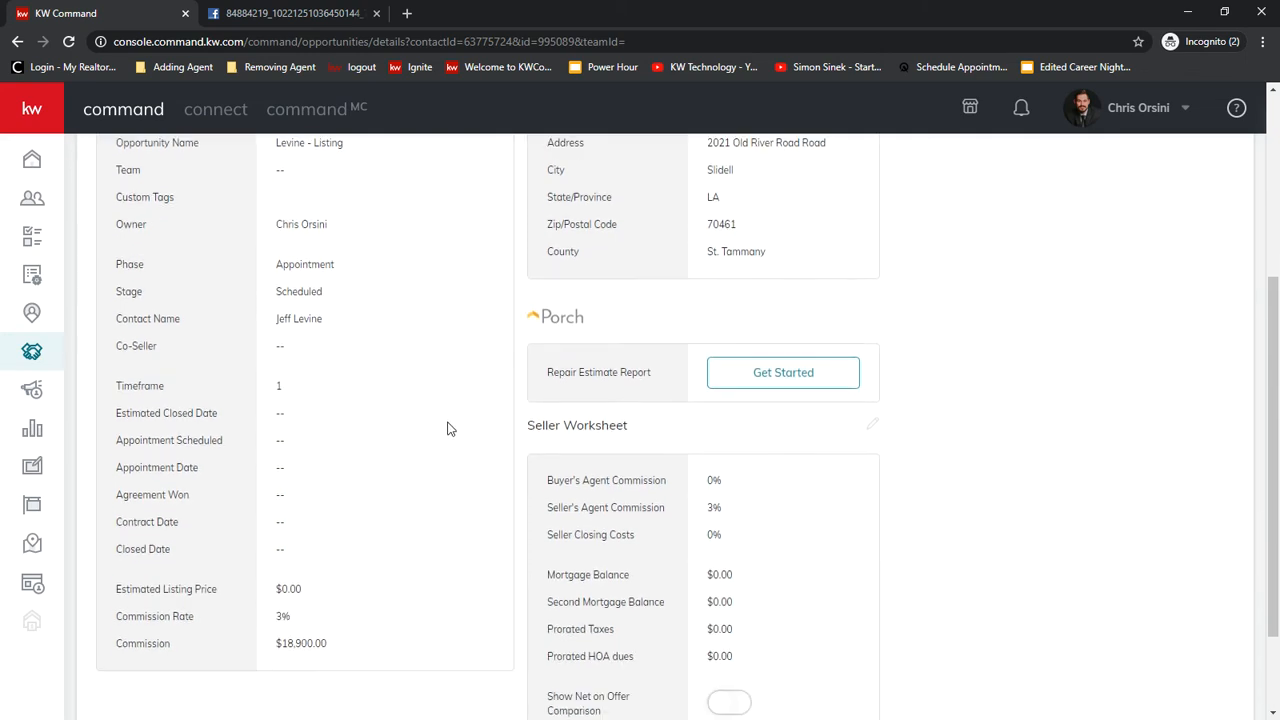
{"action": "scroll", "coordinate": [448, 428], "scroll_direction": "down", "scroll_amount": 1}
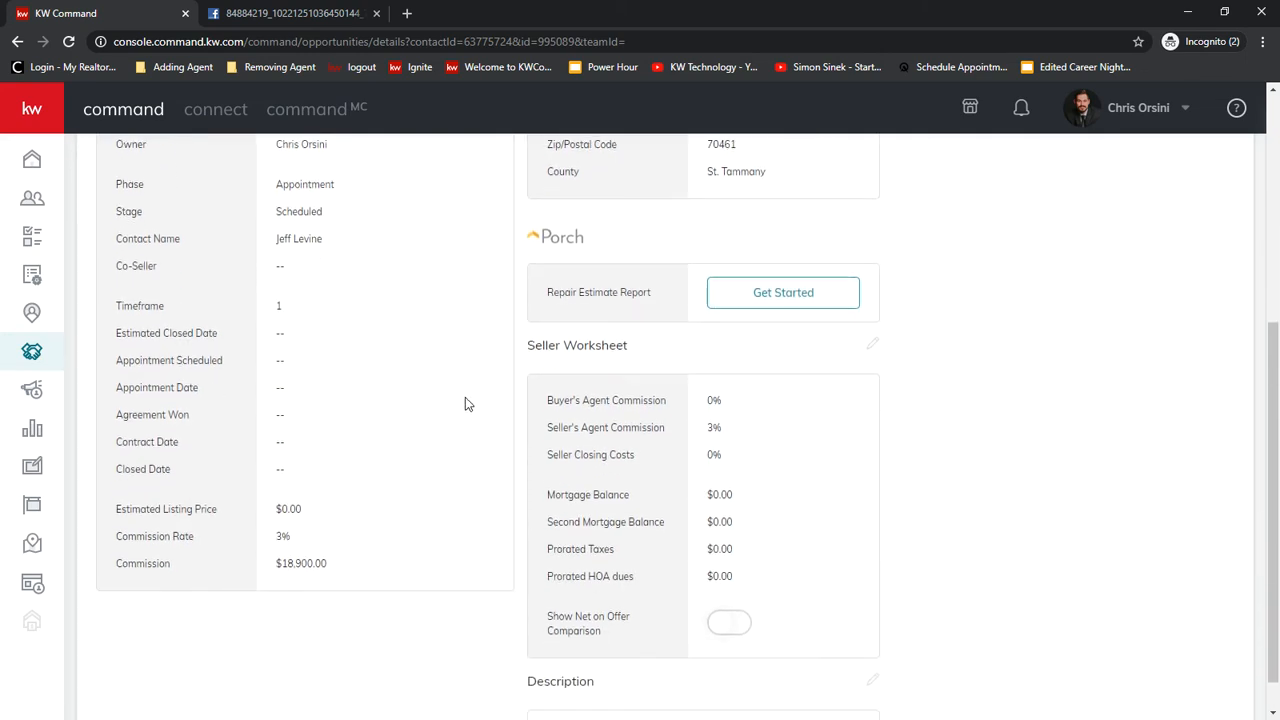
{"action": "double_click", "coordinate": [283, 538]}
{"action": "left_click_drag", "start_coordinate": [329, 566], "coordinate": [277, 567]}
{"action": "left_click", "coordinate": [527, 575]}
{"action": "scroll", "coordinate": [510, 568], "scroll_direction": "up", "scroll_amount": 4}
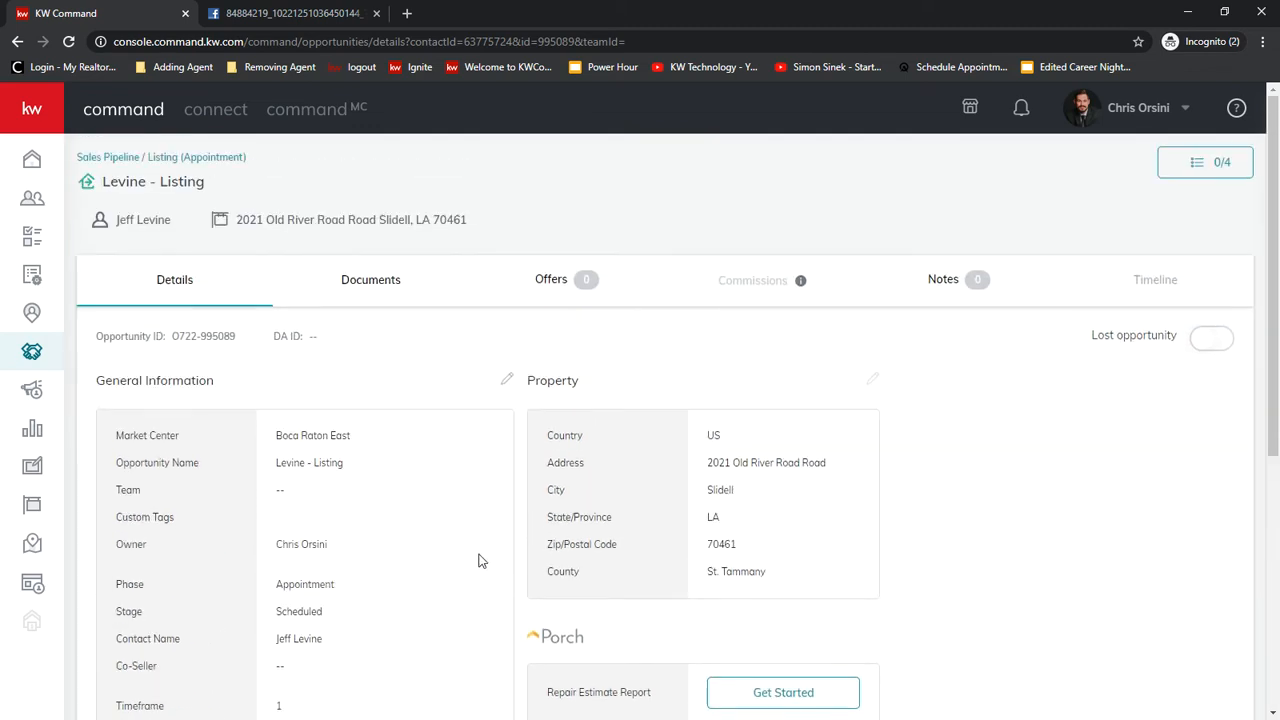
{"action": "scroll", "coordinate": [462, 538], "scroll_direction": "down", "scroll_amount": 2}
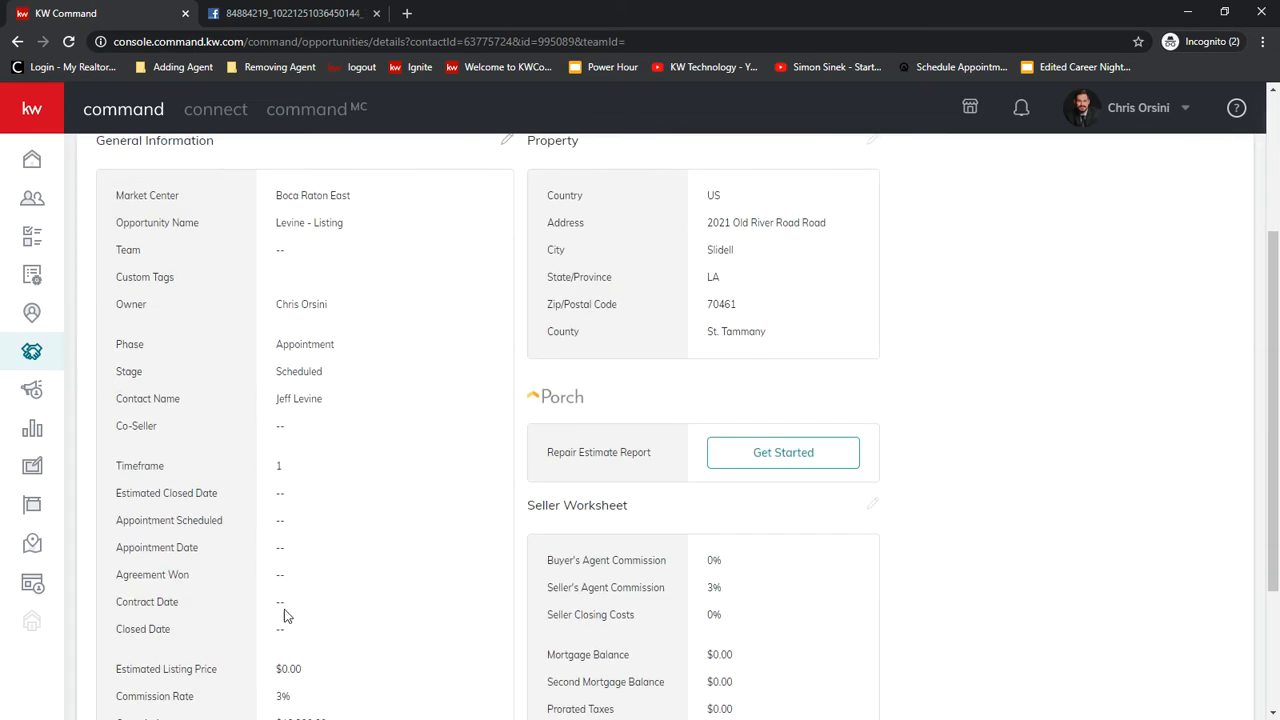
{"action": "scroll", "coordinate": [492, 570], "scroll_direction": "up", "scroll_amount": 2}
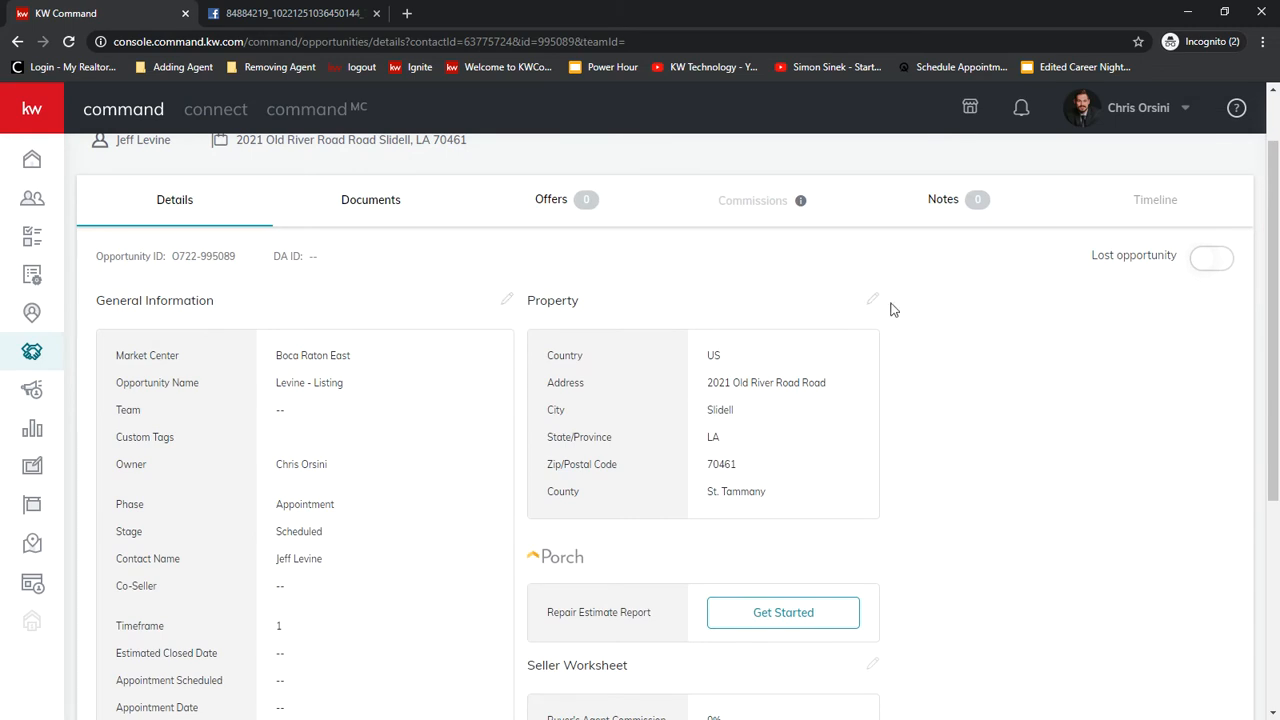
Inspect the general information editor's estimated closed, appointment scheduled and appointment date fields, and cancel without saving any change.
{"action": "left_click", "coordinate": [507, 302]}
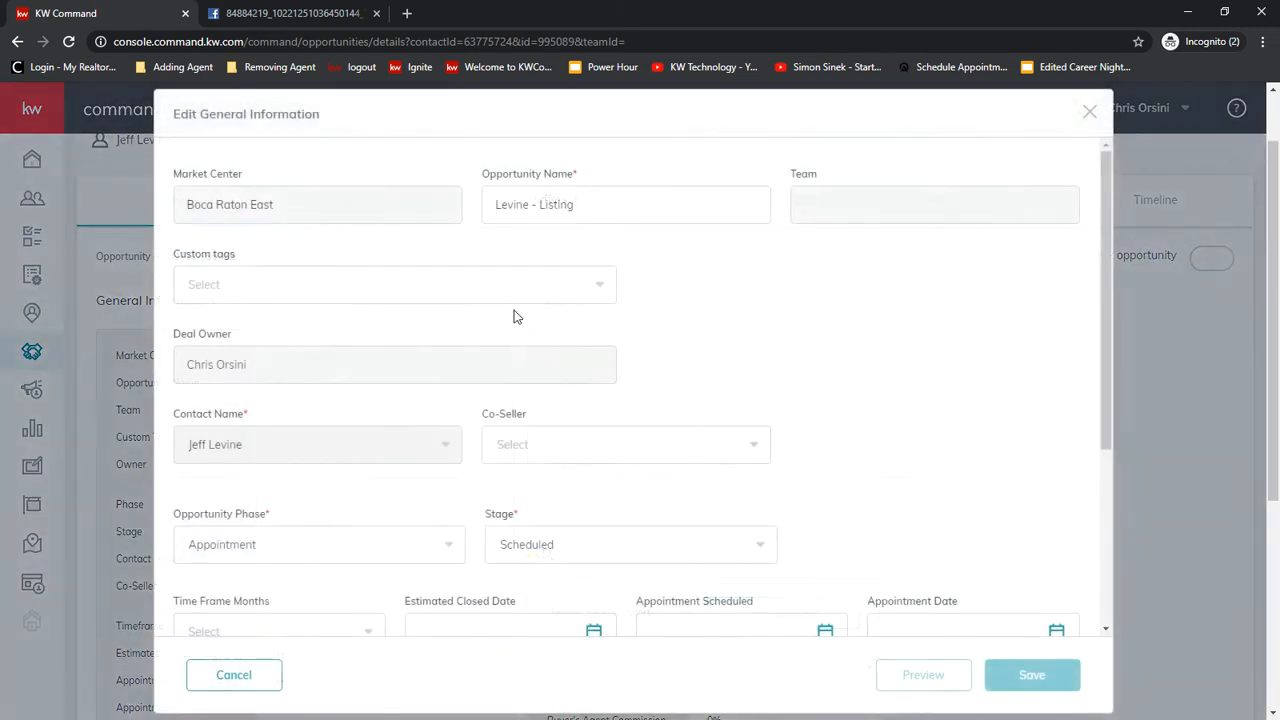
{"action": "scroll", "coordinate": [851, 374], "scroll_direction": "down", "scroll_amount": 5}
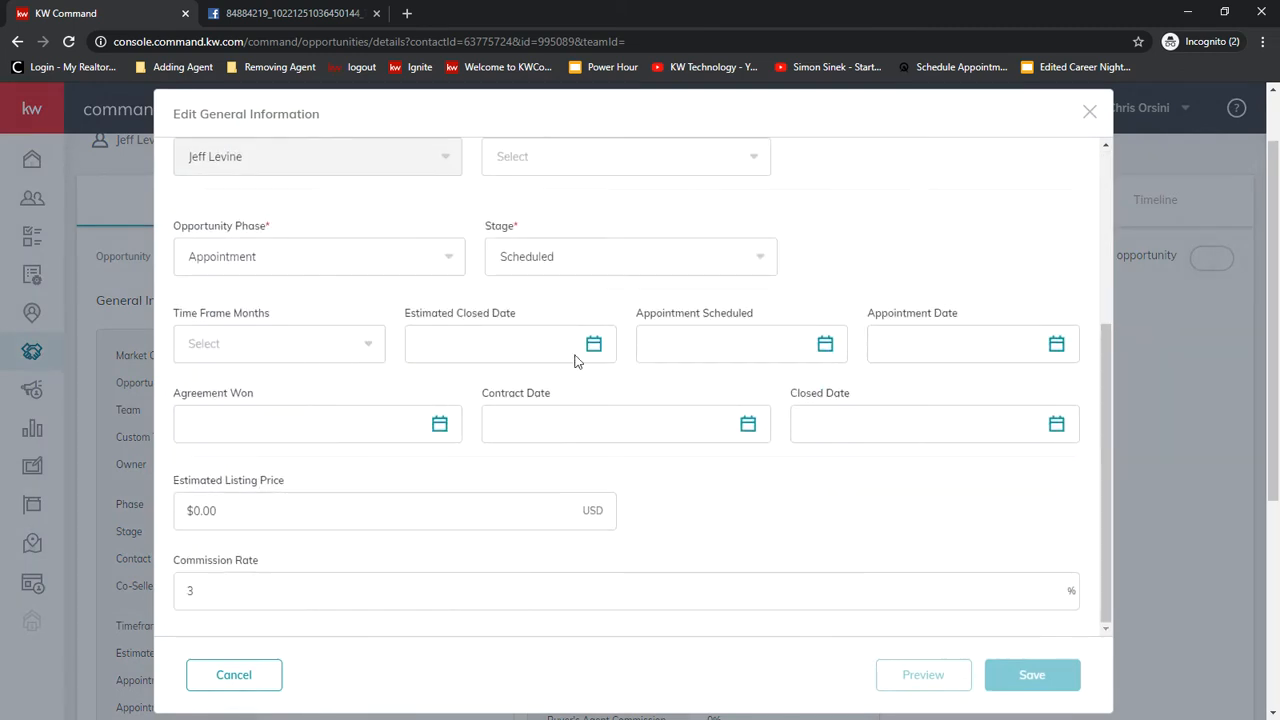
{"action": "left_click", "coordinate": [497, 349]}
{"action": "left_click", "coordinate": [723, 343]}
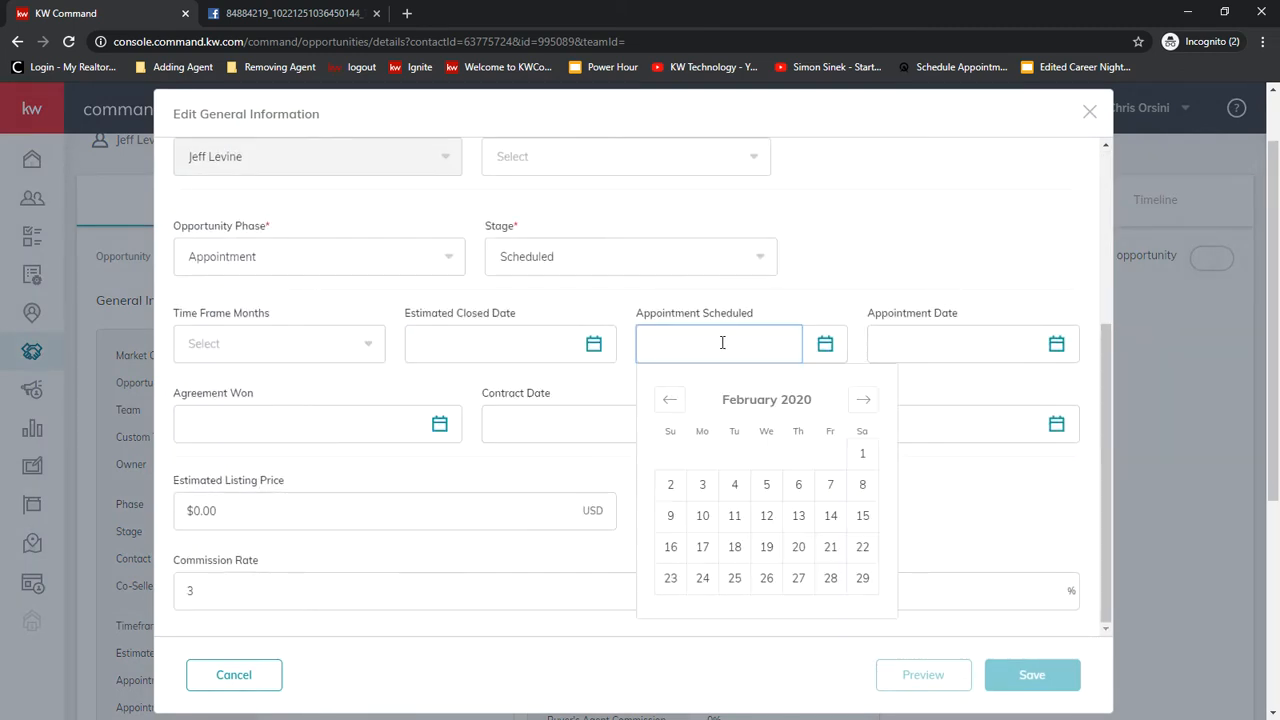
{"action": "left_click", "coordinate": [985, 342]}
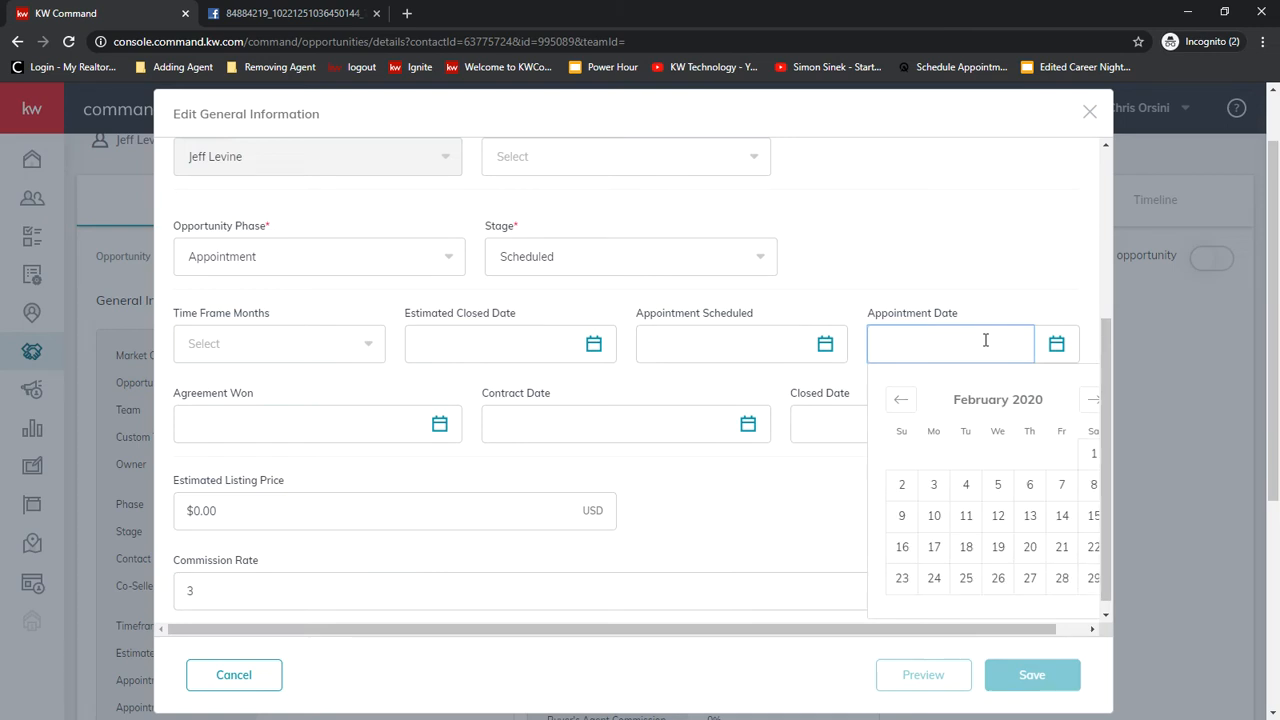
{"action": "left_click_drag", "start_coordinate": [629, 309], "coordinate": [628, 338]}
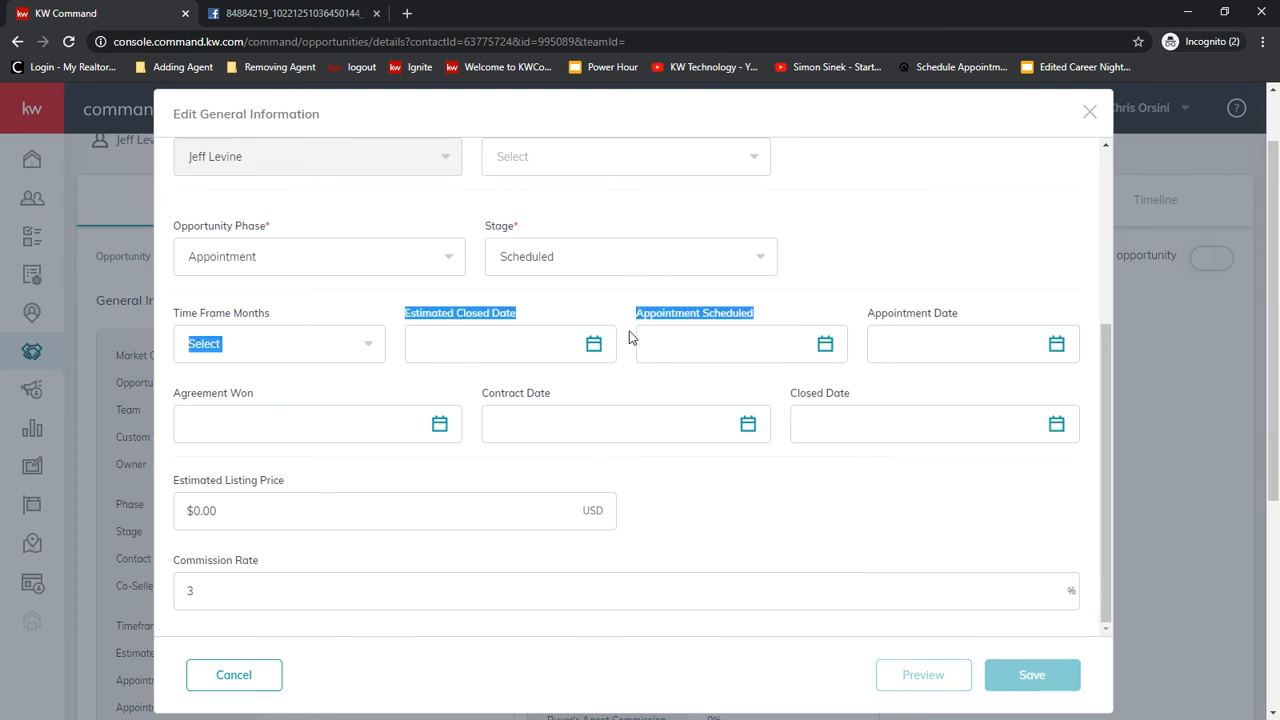
{"action": "left_click", "coordinate": [862, 301]}
{"action": "scroll", "coordinate": [834, 297], "scroll_direction": "up", "scroll_amount": 2}
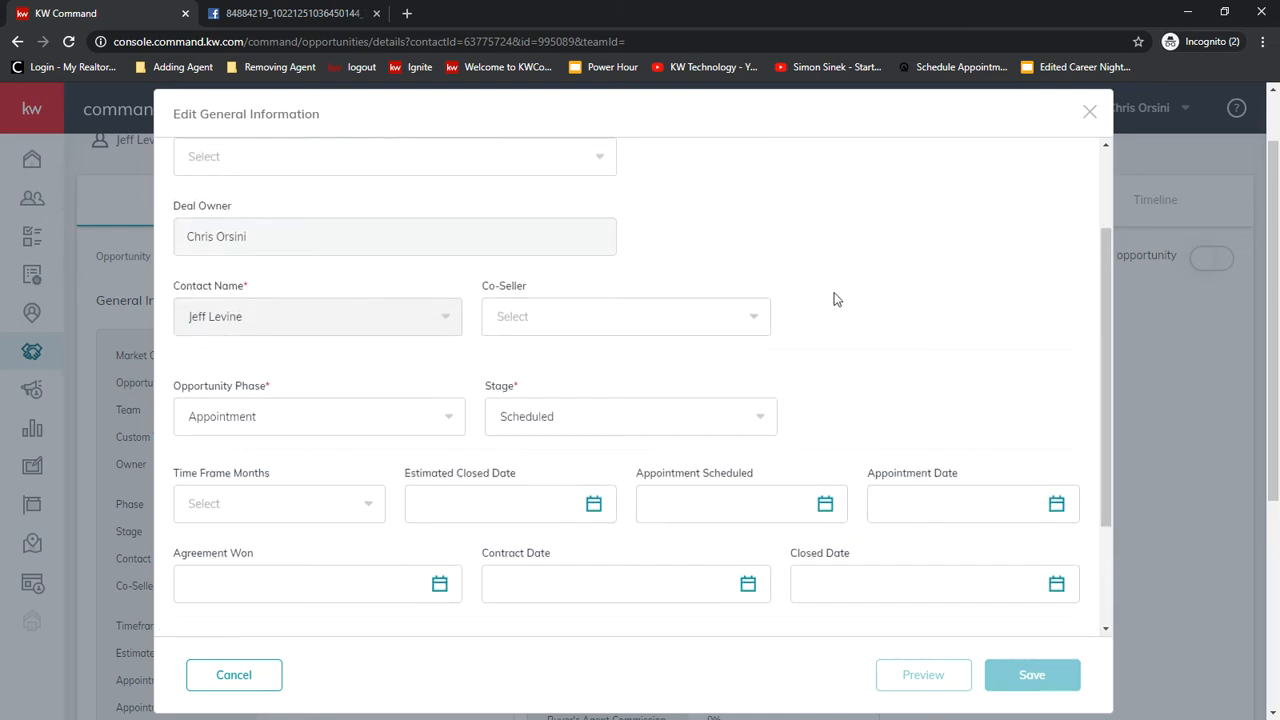
{"action": "scroll", "coordinate": [832, 302], "scroll_direction": "down", "scroll_amount": 2}
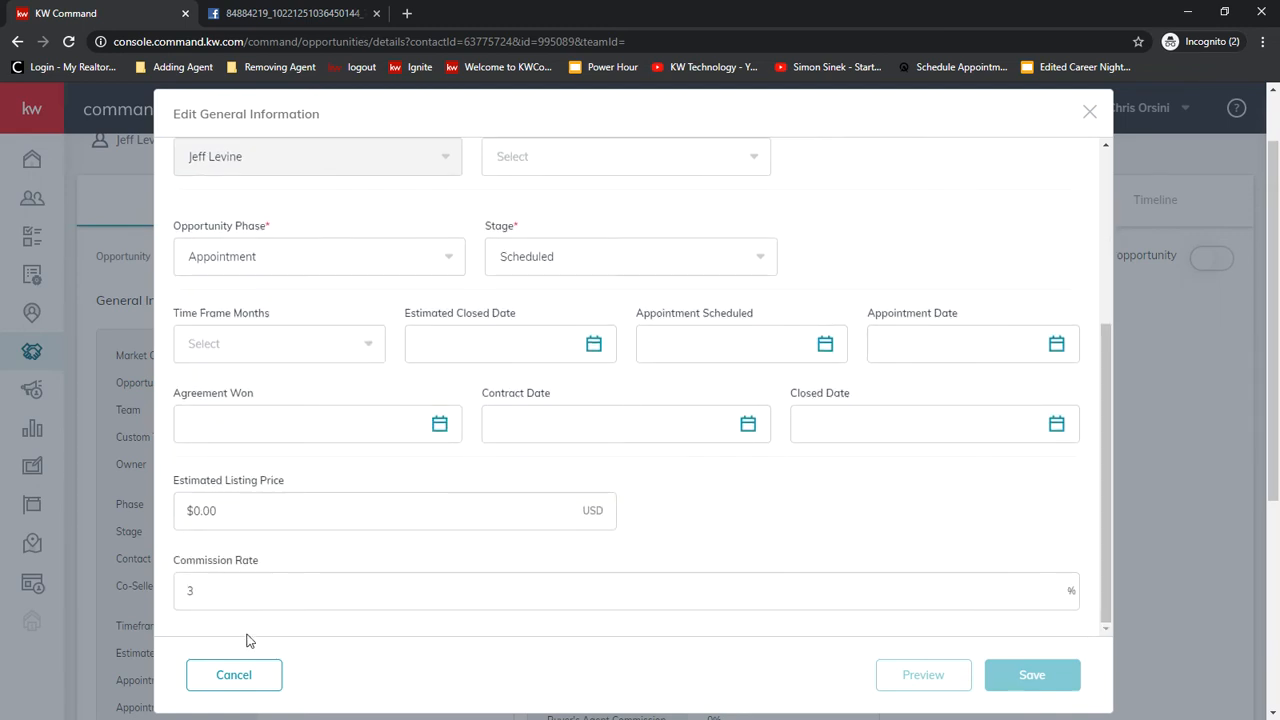
{"action": "left_click", "coordinate": [232, 675]}
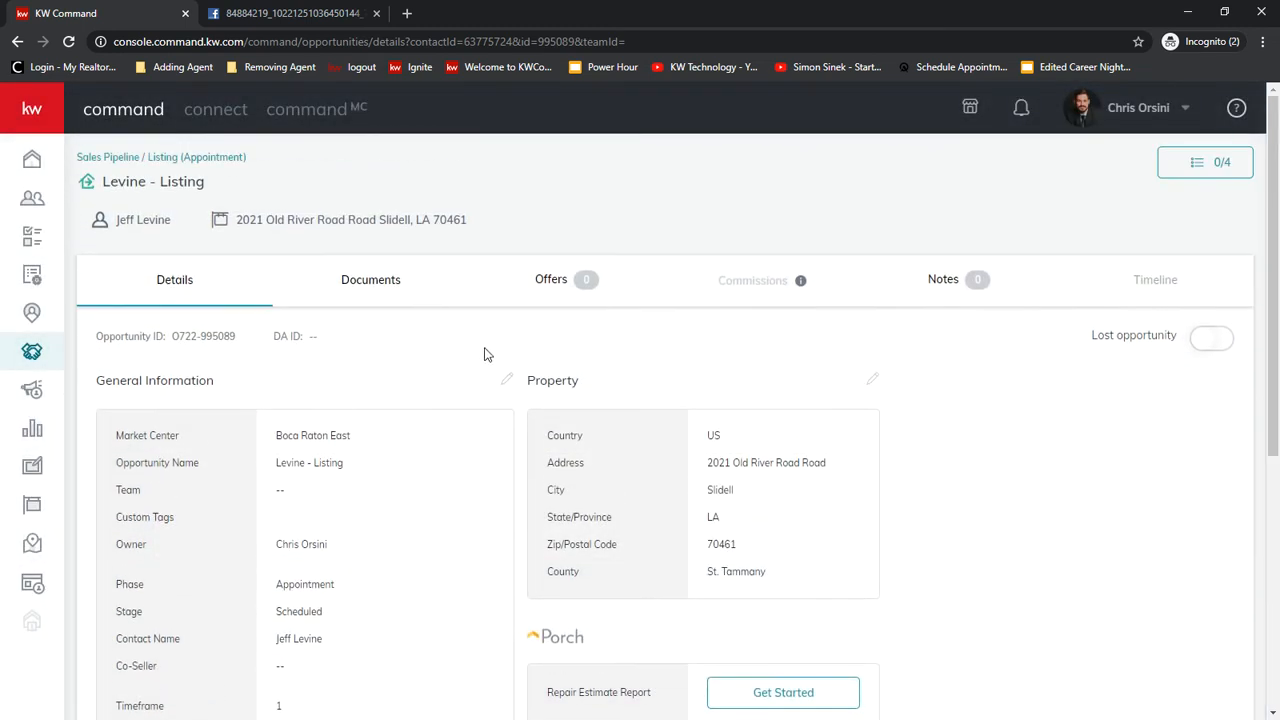
Review the opportunity's required Listed documents and show the available services for starting a transaction.
{"action": "left_click", "coordinate": [388, 288]}
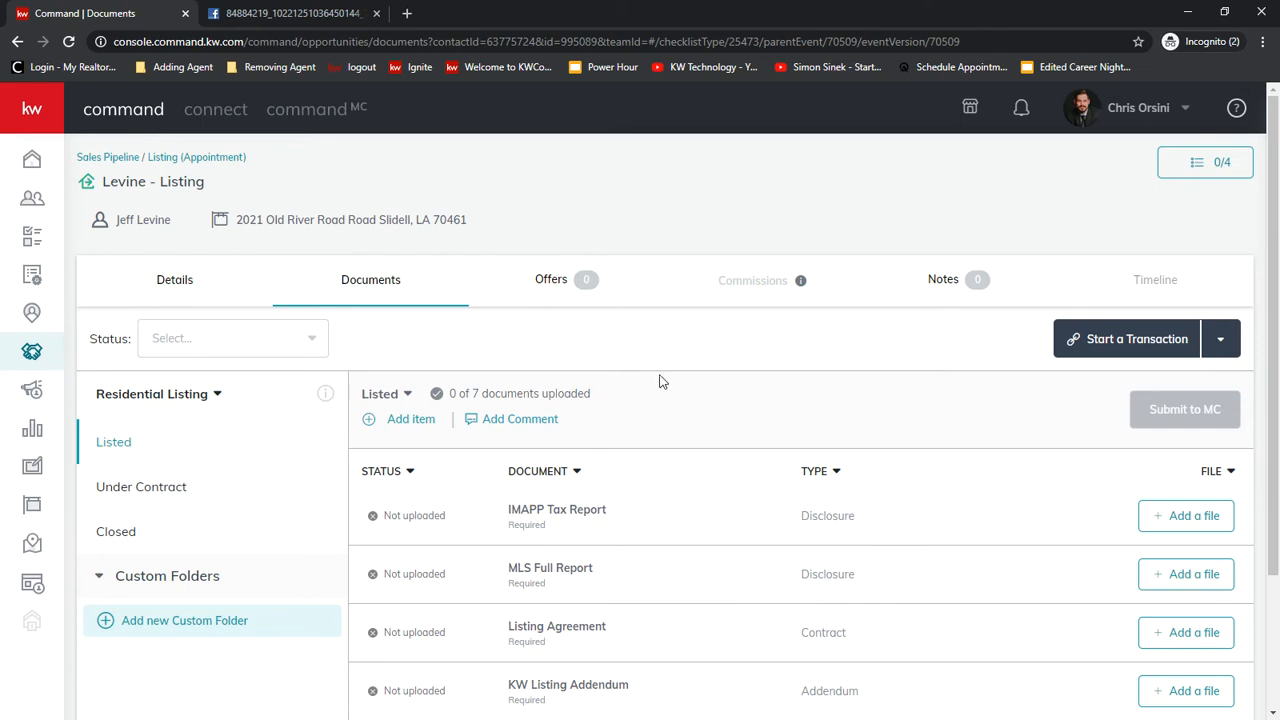
{"action": "scroll", "coordinate": [680, 385], "scroll_direction": "down", "scroll_amount": 2}
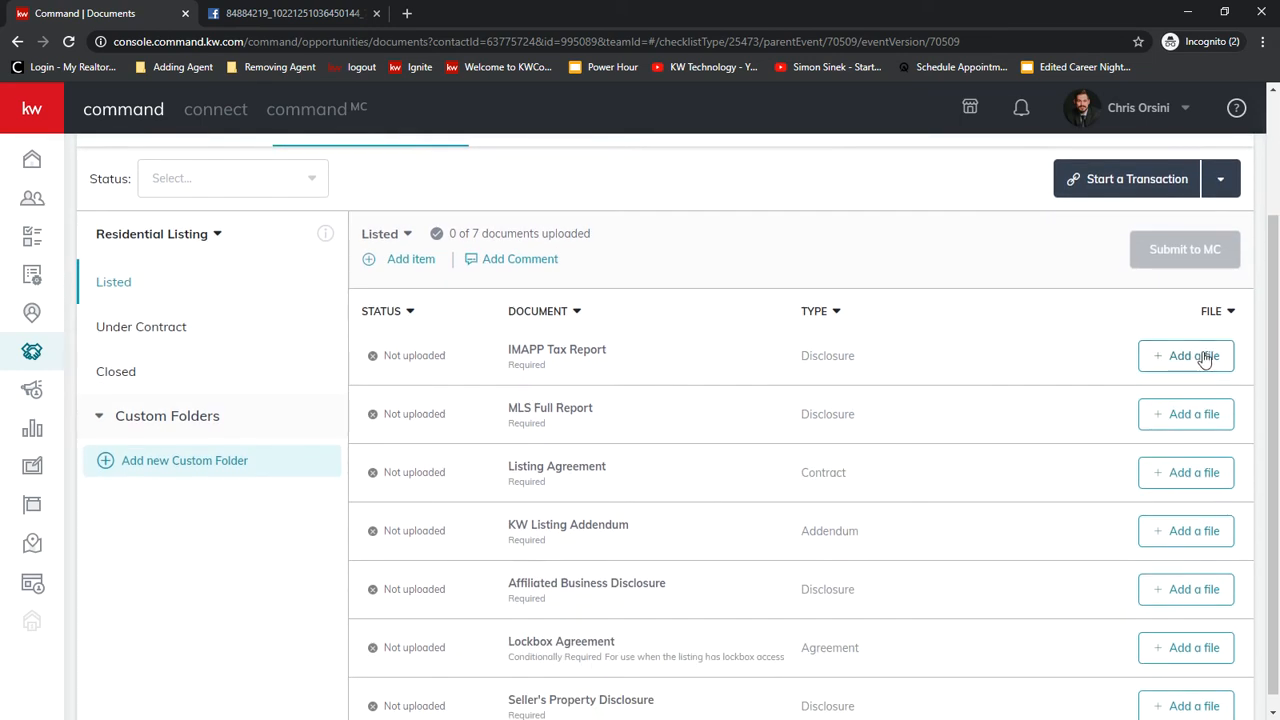
{"action": "scroll", "coordinate": [825, 432], "scroll_direction": "up", "scroll_amount": 1}
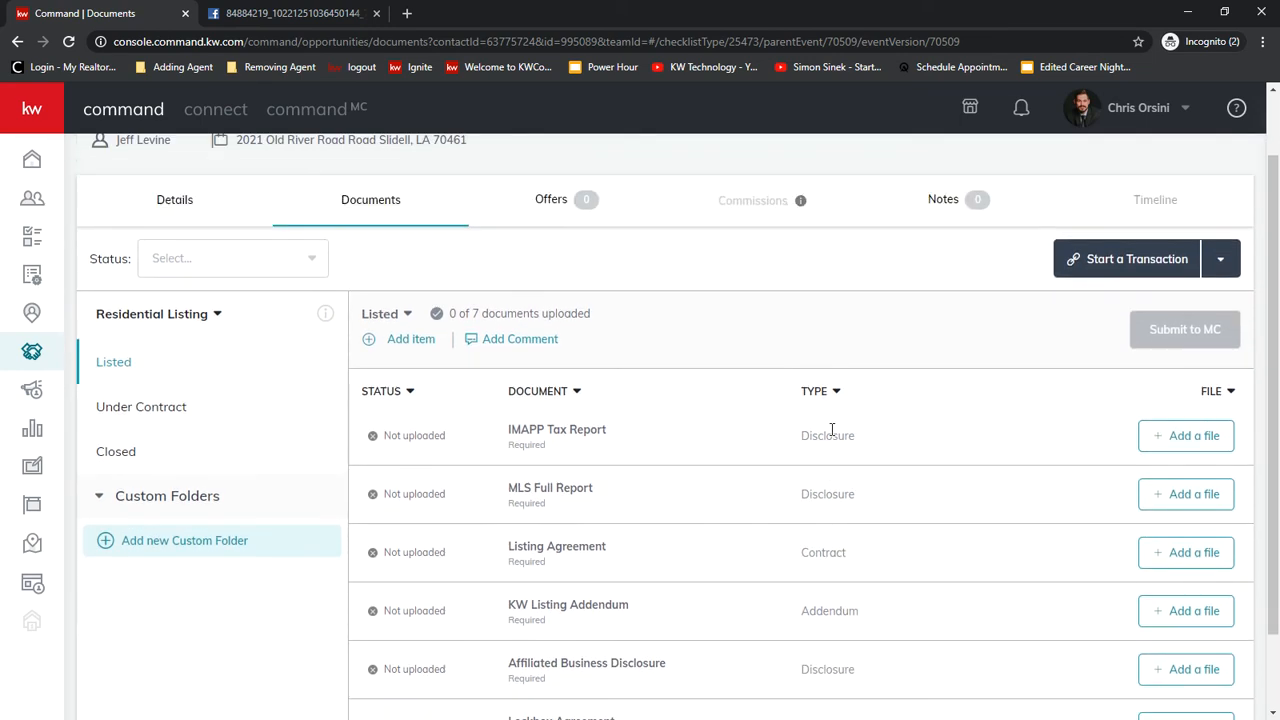
{"action": "left_click", "coordinate": [1161, 264]}
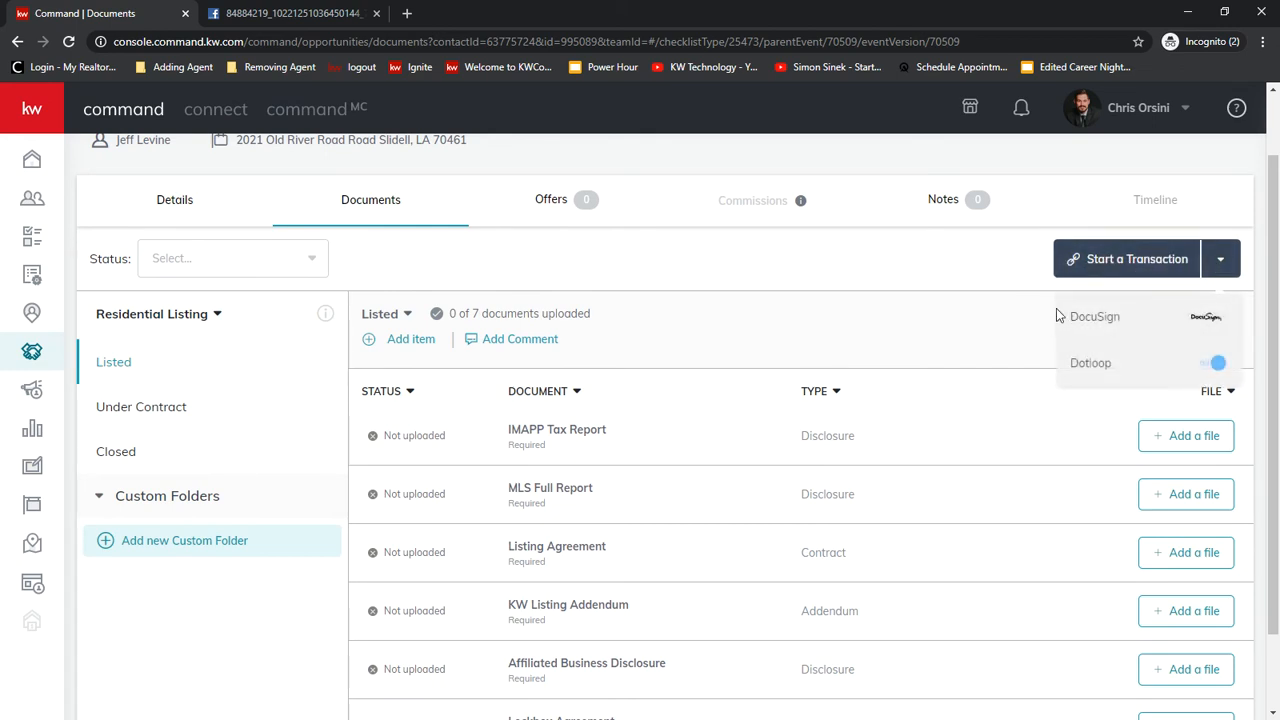
Close the transaction services list, review the available listing document types, and keep Residential Listing selected.
{"action": "left_click", "coordinate": [962, 267]}
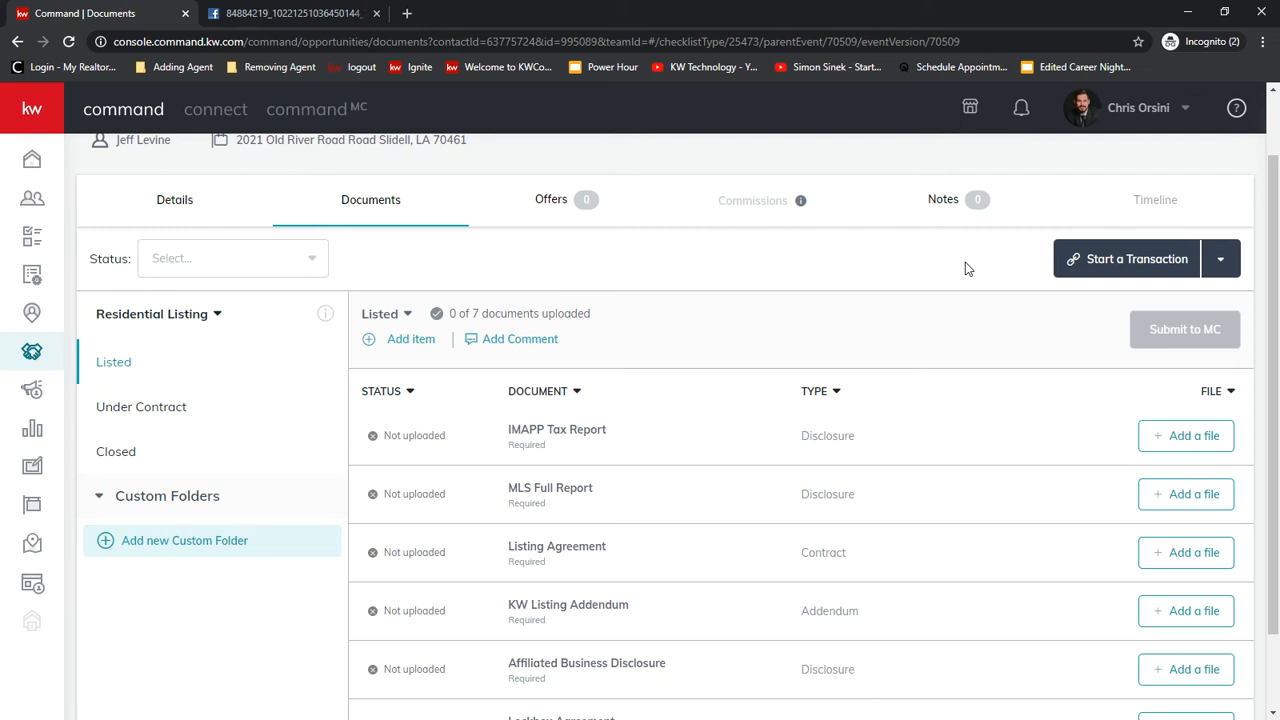
{"action": "left_click", "coordinate": [188, 316]}
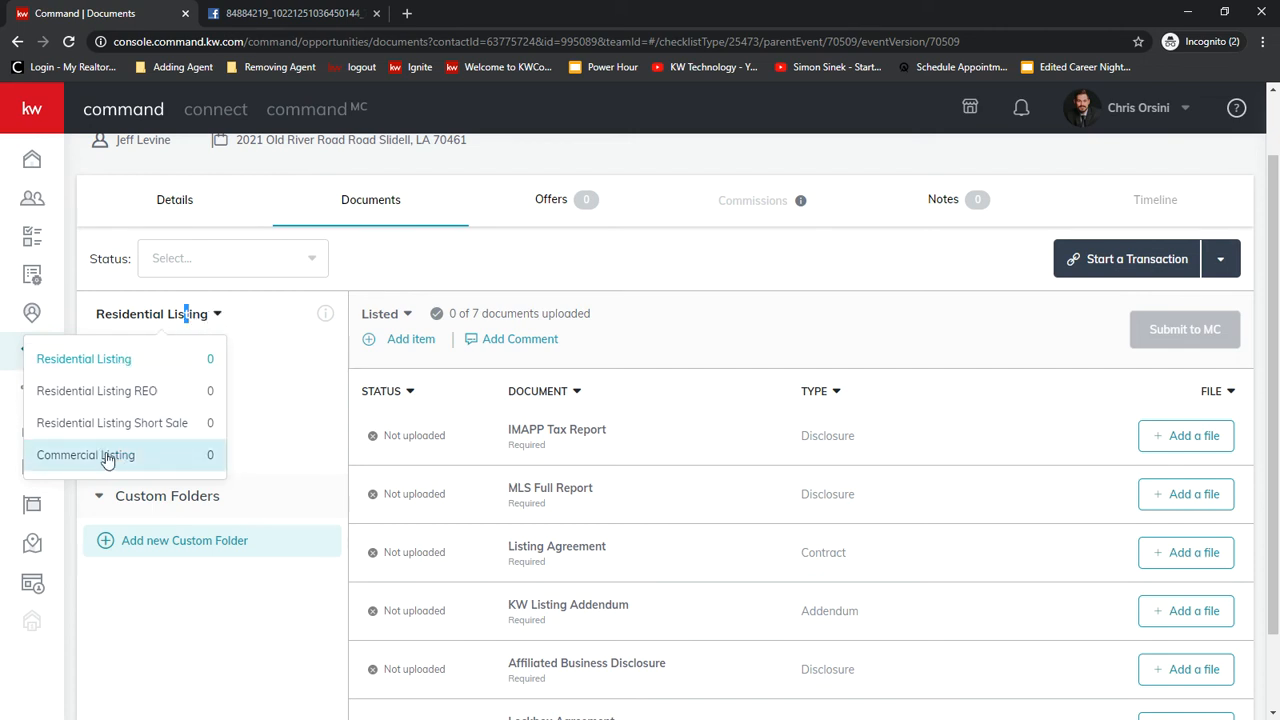
{"action": "left_click", "coordinate": [117, 360]}
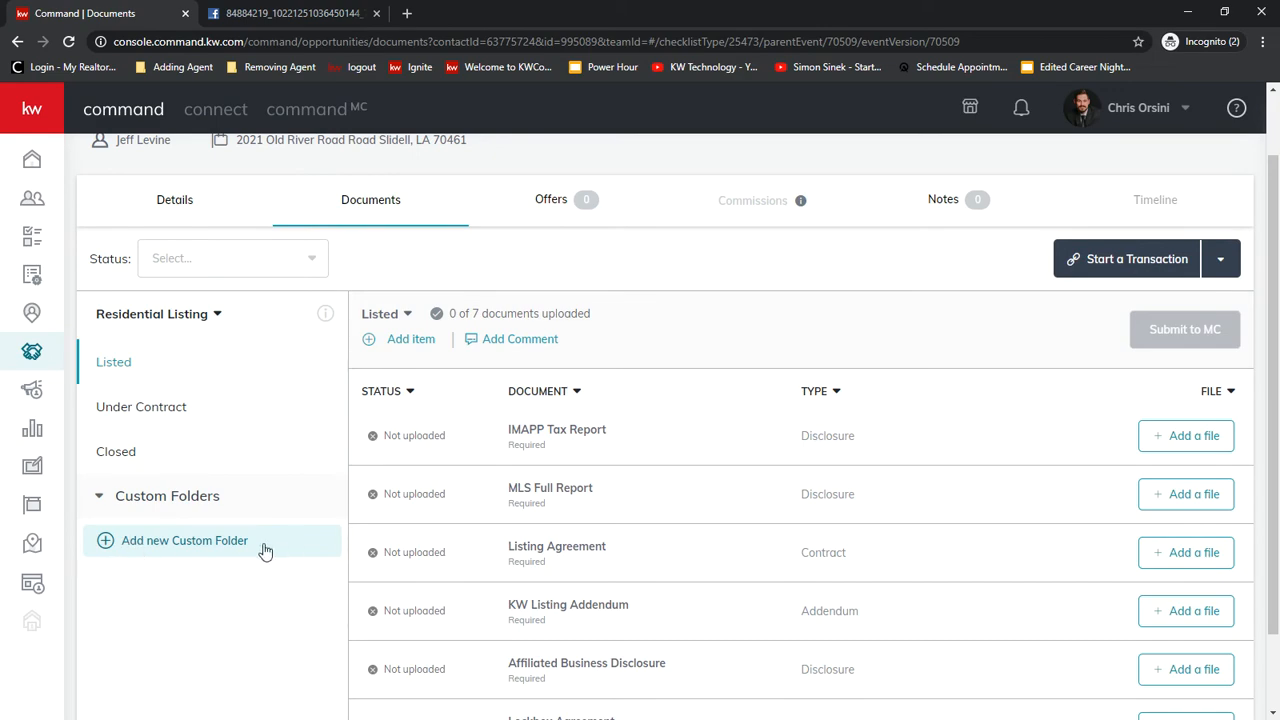
Create a custom document folder named Misc Docs for the opportunity.
{"action": "left_click", "coordinate": [202, 542]}
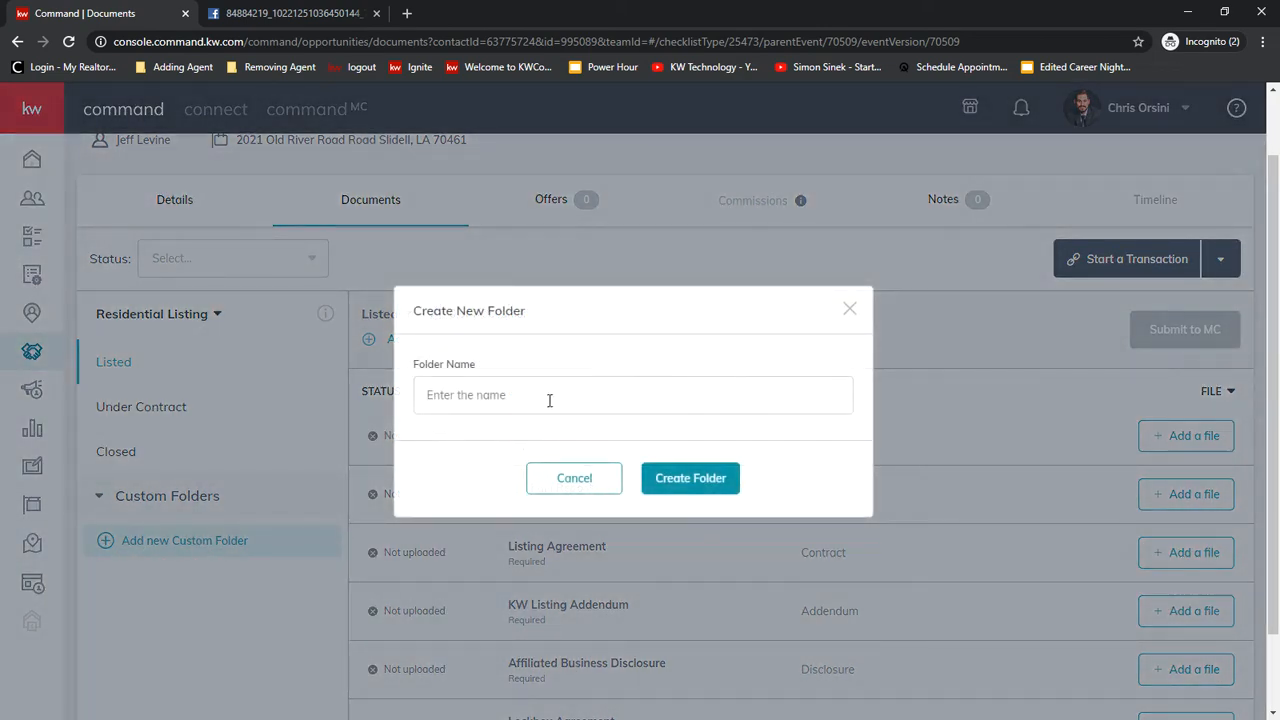
{"action": "left_click", "coordinate": [544, 397]}
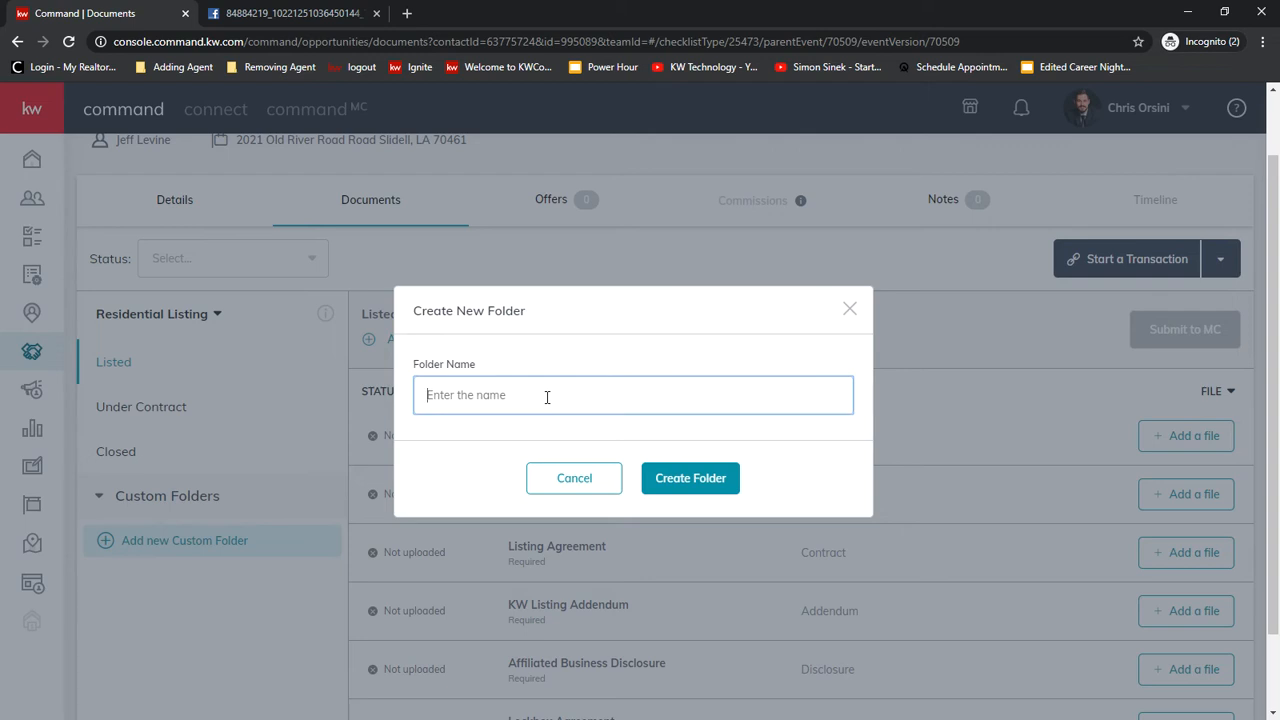
{"action": "type", "text": "Misc Docs"}
{"action": "left_click", "coordinate": [688, 480]}
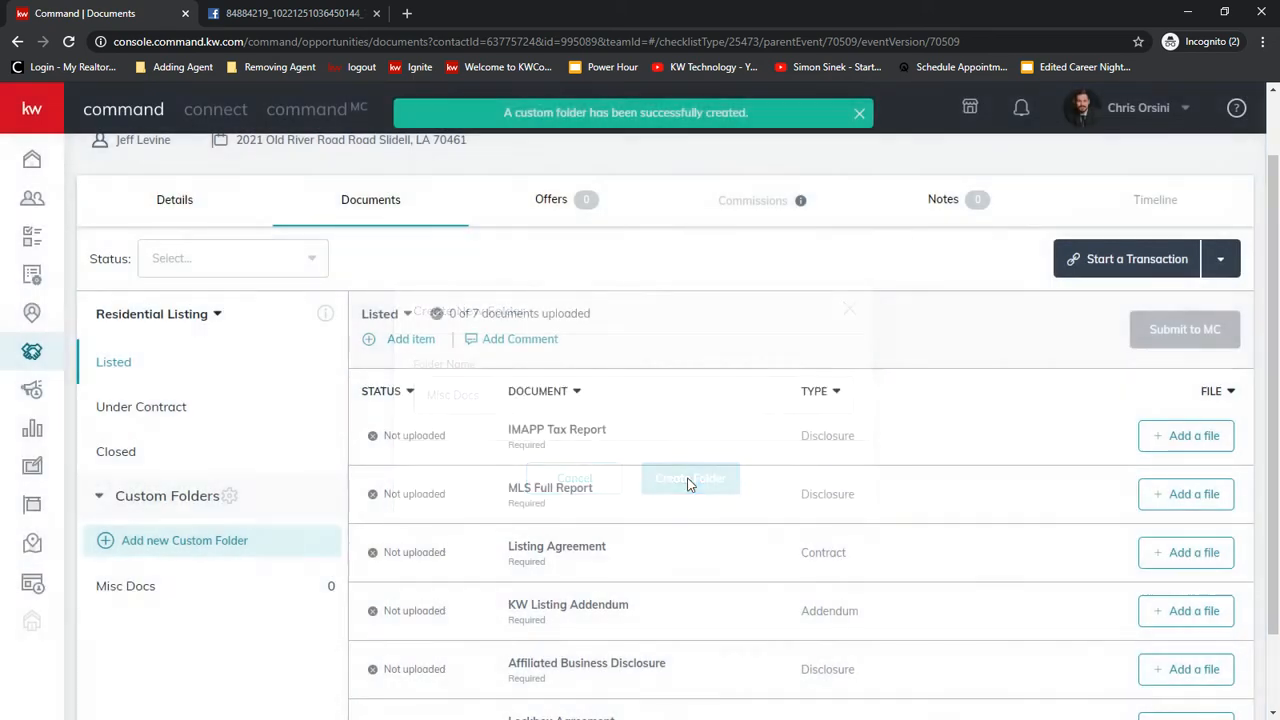
Start adding a document to the Misc Docs folder and set its document type to Addendum.
{"action": "scroll", "coordinate": [125, 540], "scroll_direction": "down", "scroll_amount": 1}
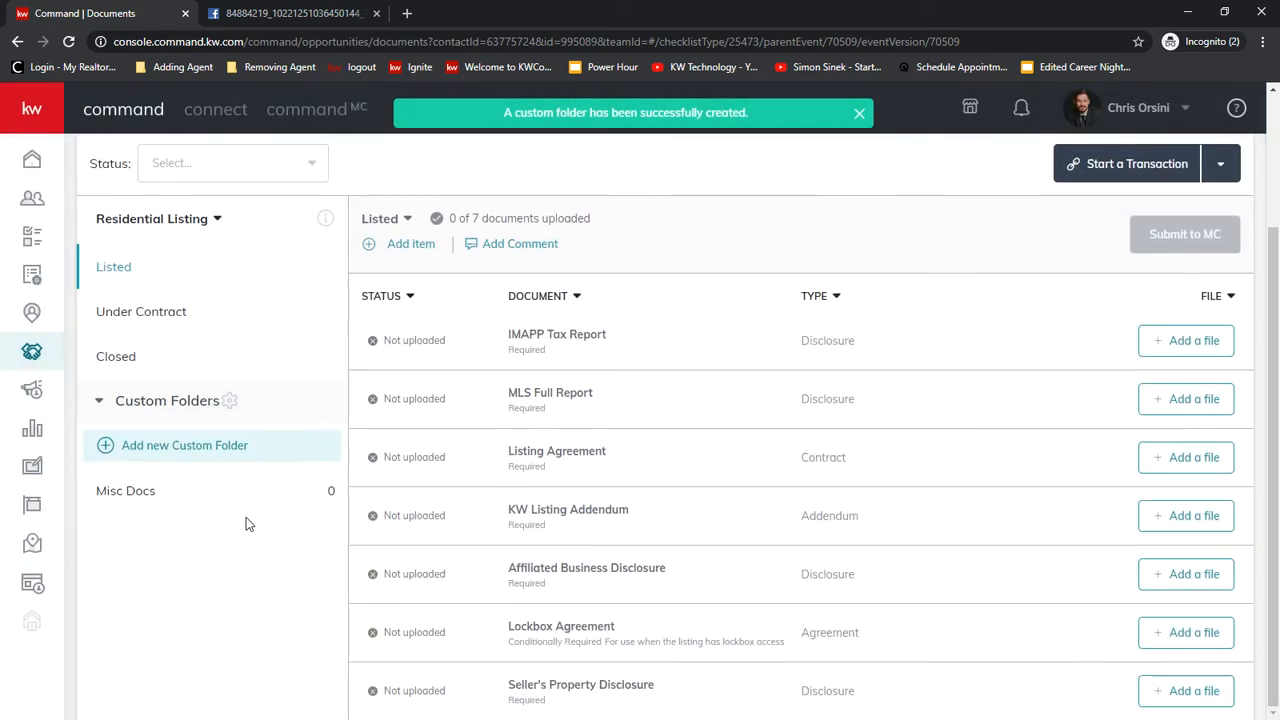
{"action": "left_click", "coordinate": [137, 495]}
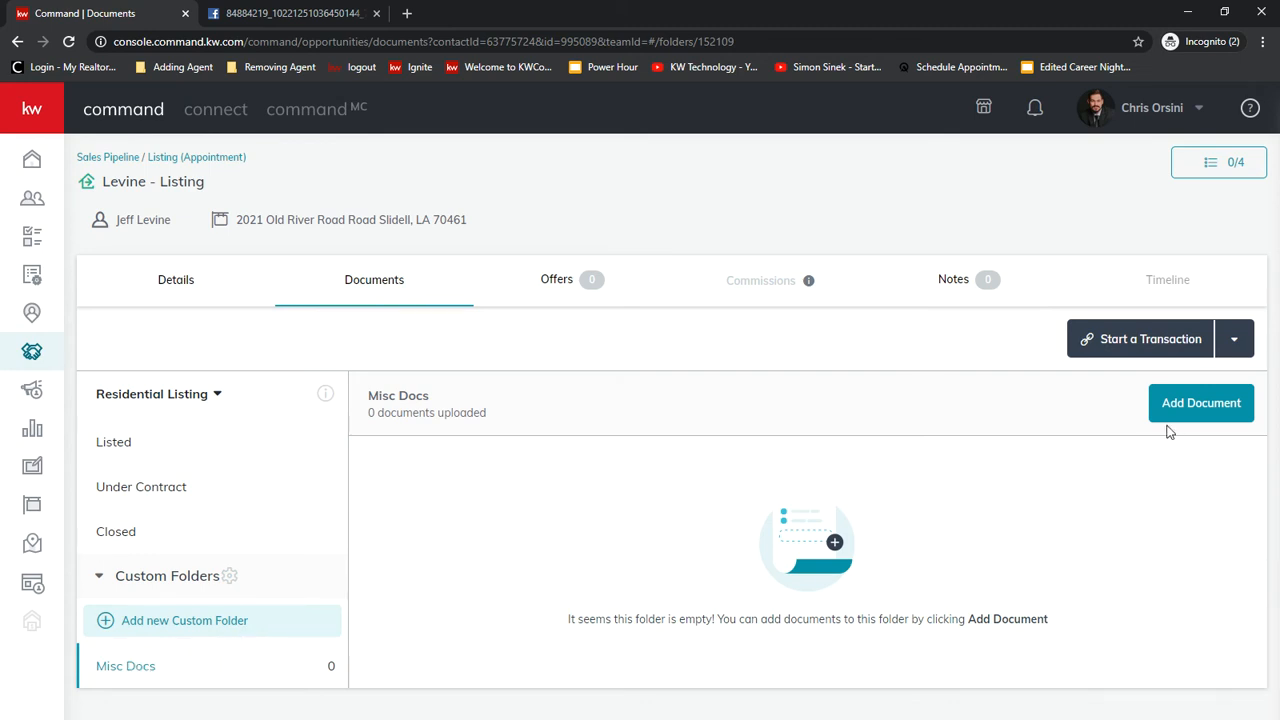
{"action": "left_click", "coordinate": [1200, 402]}
{"action": "left_click", "coordinate": [634, 366]}
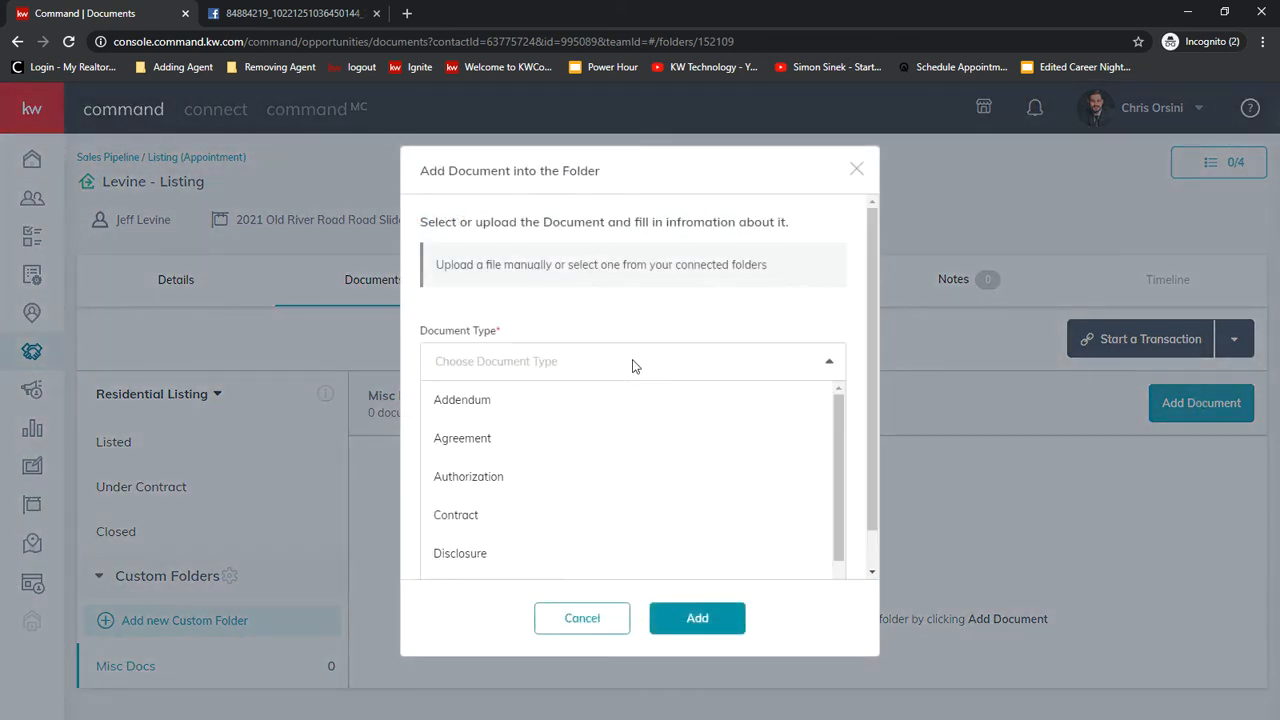
{"action": "scroll", "coordinate": [570, 473], "scroll_direction": "down", "scroll_amount": 1}
{"action": "scroll", "coordinate": [588, 455], "scroll_direction": "up", "scroll_amount": 1}
{"action": "left_click", "coordinate": [634, 310]}
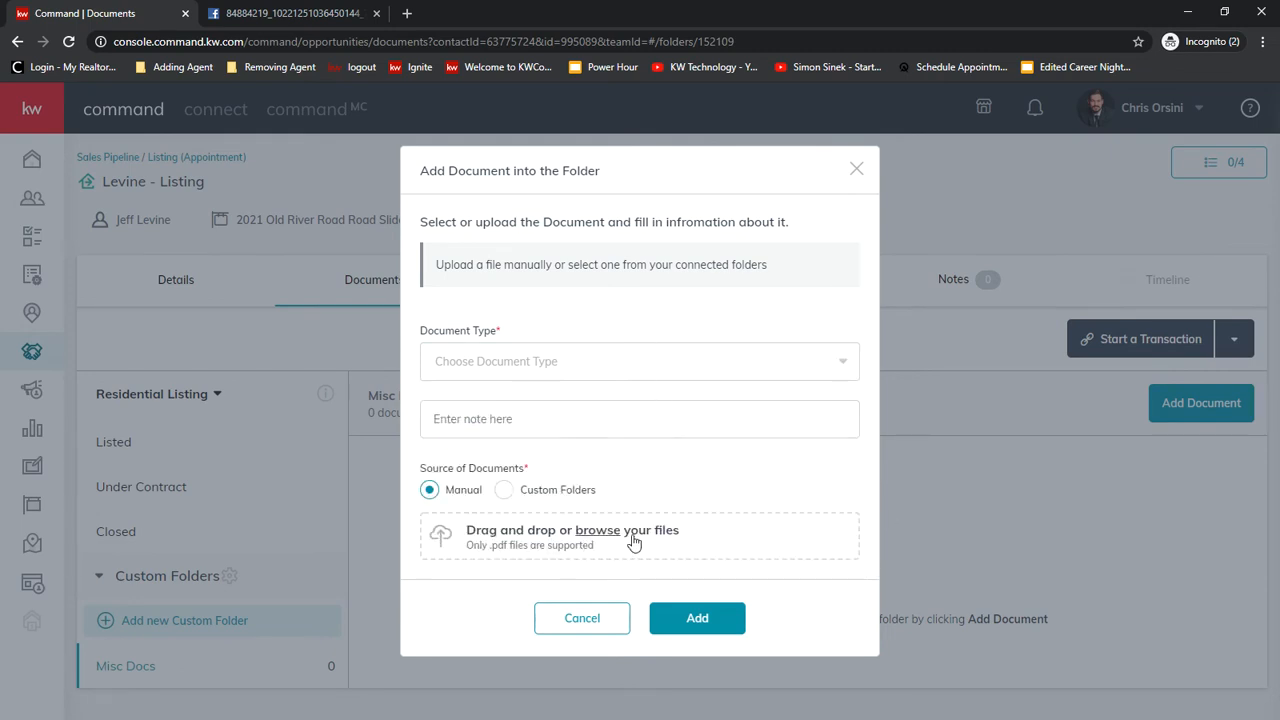
{"action": "left_click", "coordinate": [574, 419]}
{"action": "left_click", "coordinate": [597, 366]}
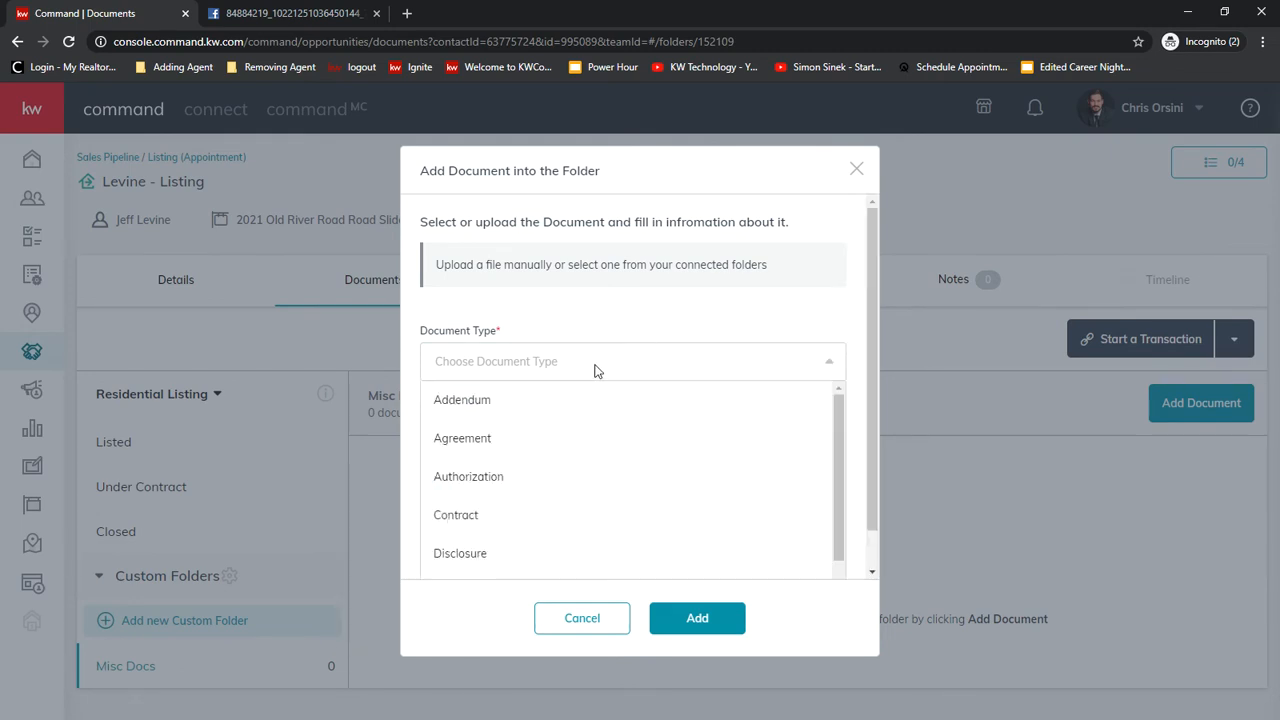
{"action": "left_click", "coordinate": [445, 404]}
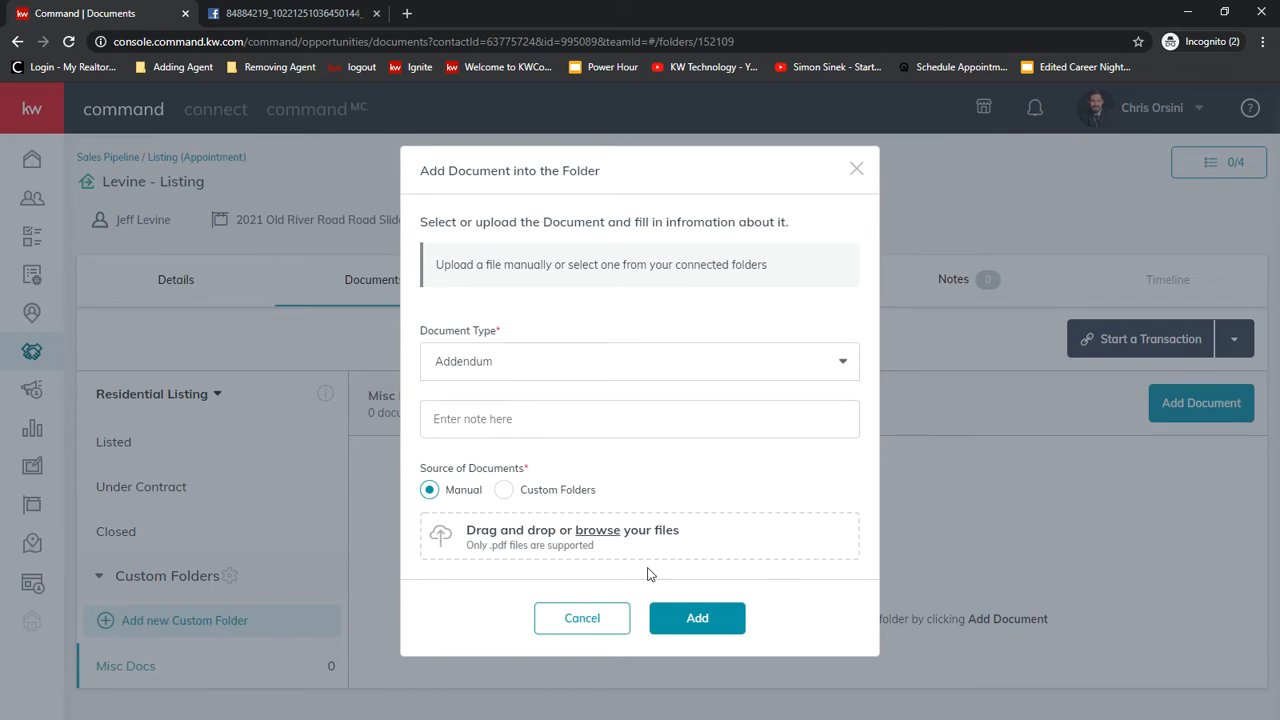
Upload whatsyourhomeworthpc_original.pdf from the Downloads folder and add it to Misc Docs.
{"action": "left_click", "coordinate": [530, 538]}
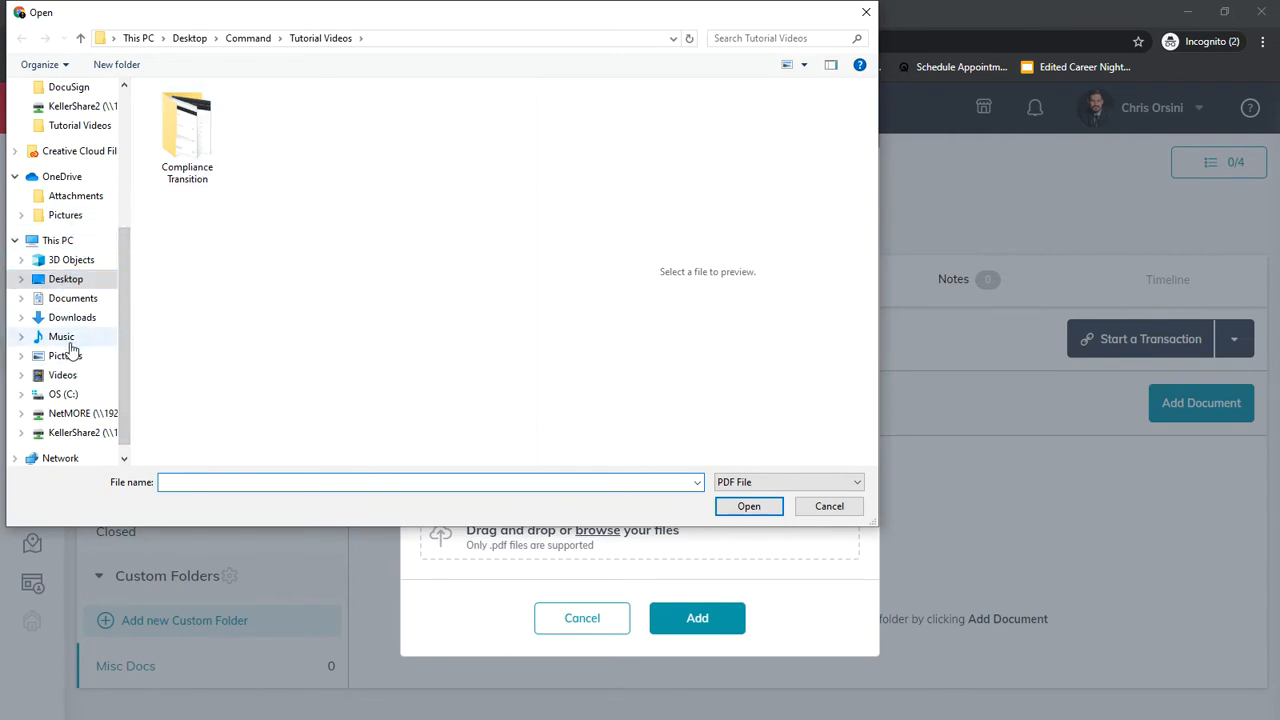
{"action": "left_click", "coordinate": [72, 317]}
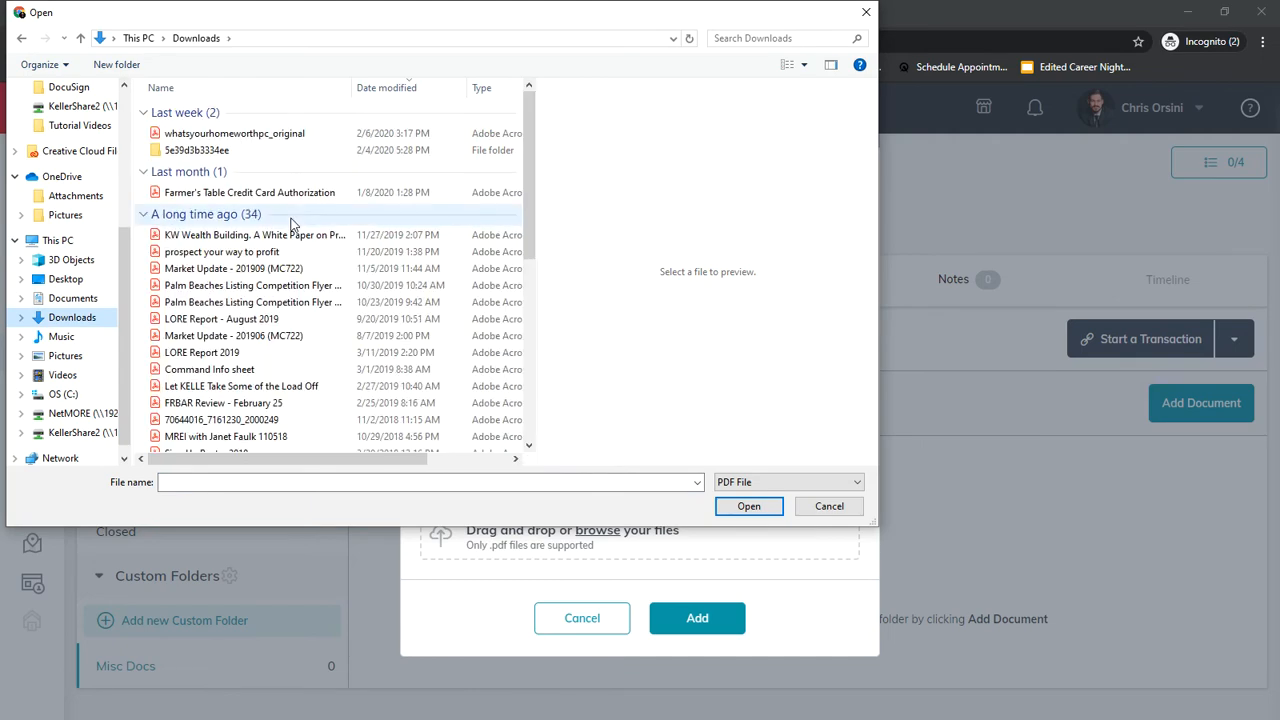
{"action": "double_click", "coordinate": [155, 135]}
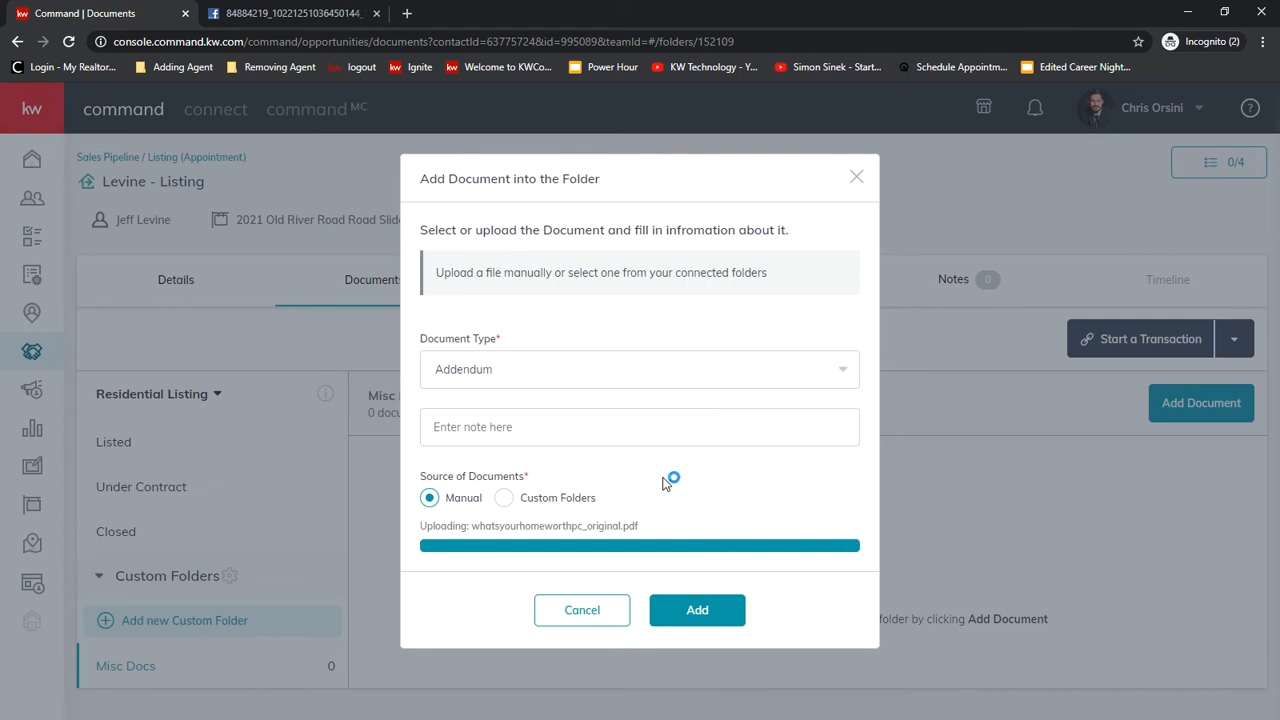
{"action": "left_click", "coordinate": [702, 605]}
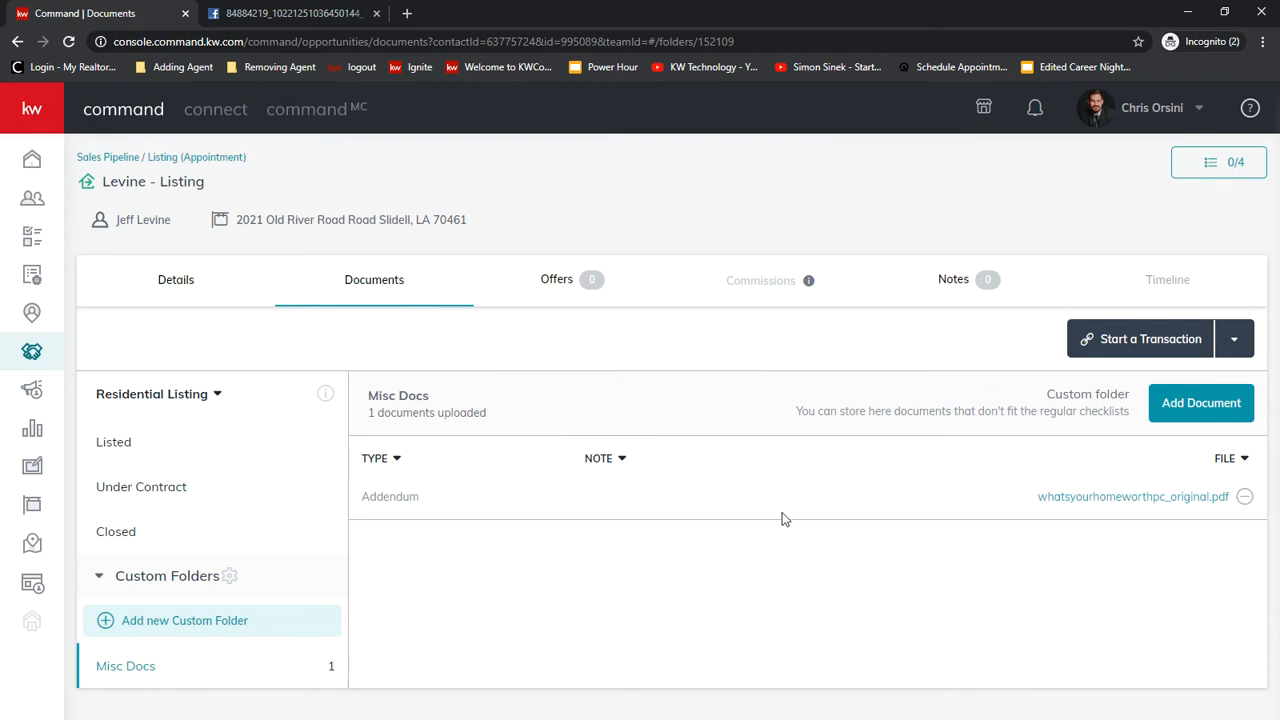
Inspect the custom folder files assignable to the Listed checklist's IMAPP Tax Report, and cancel without assigning one.
{"action": "left_click", "coordinate": [118, 445]}
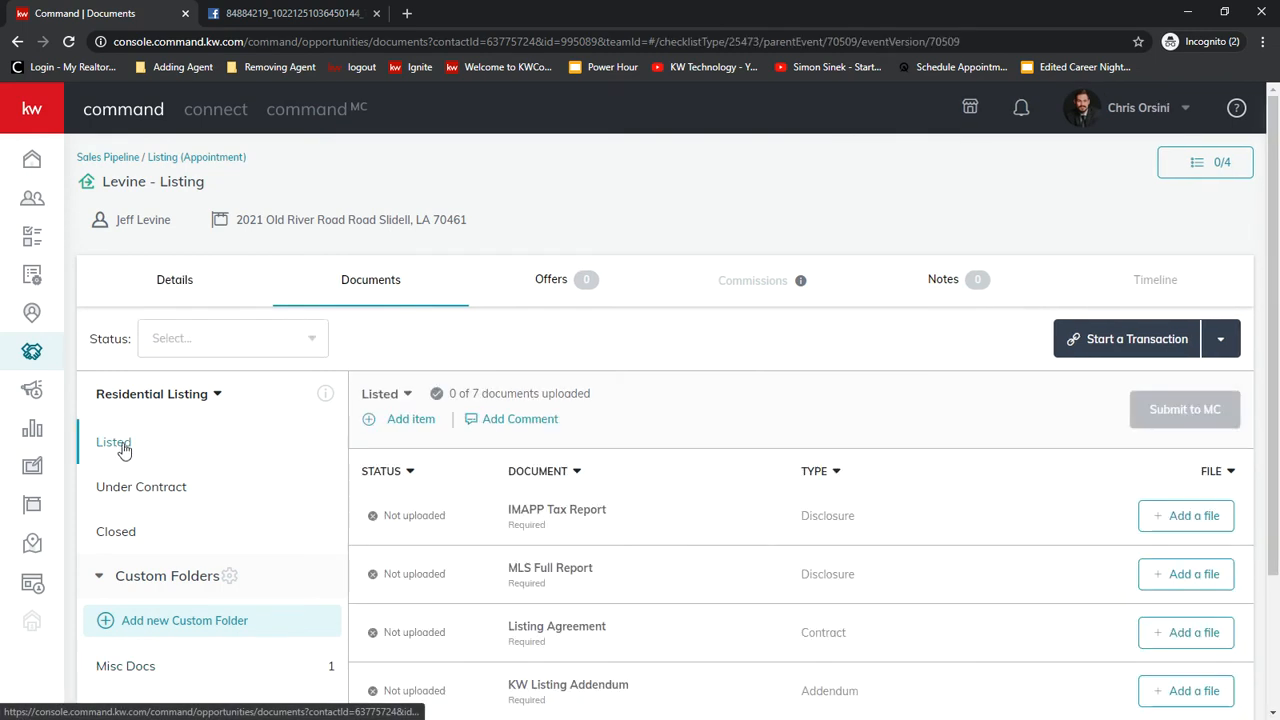
{"action": "left_click", "coordinate": [1190, 517]}
{"action": "left_click", "coordinate": [500, 407]}
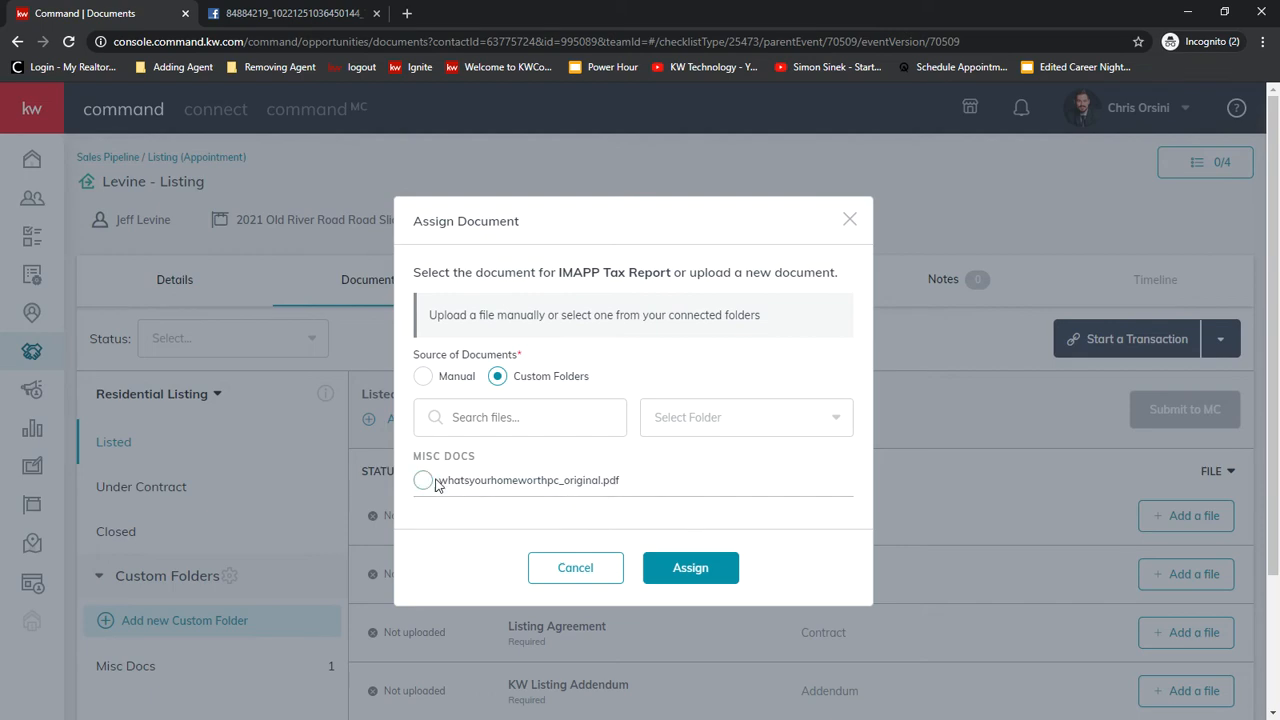
{"action": "left_click", "coordinate": [567, 567]}
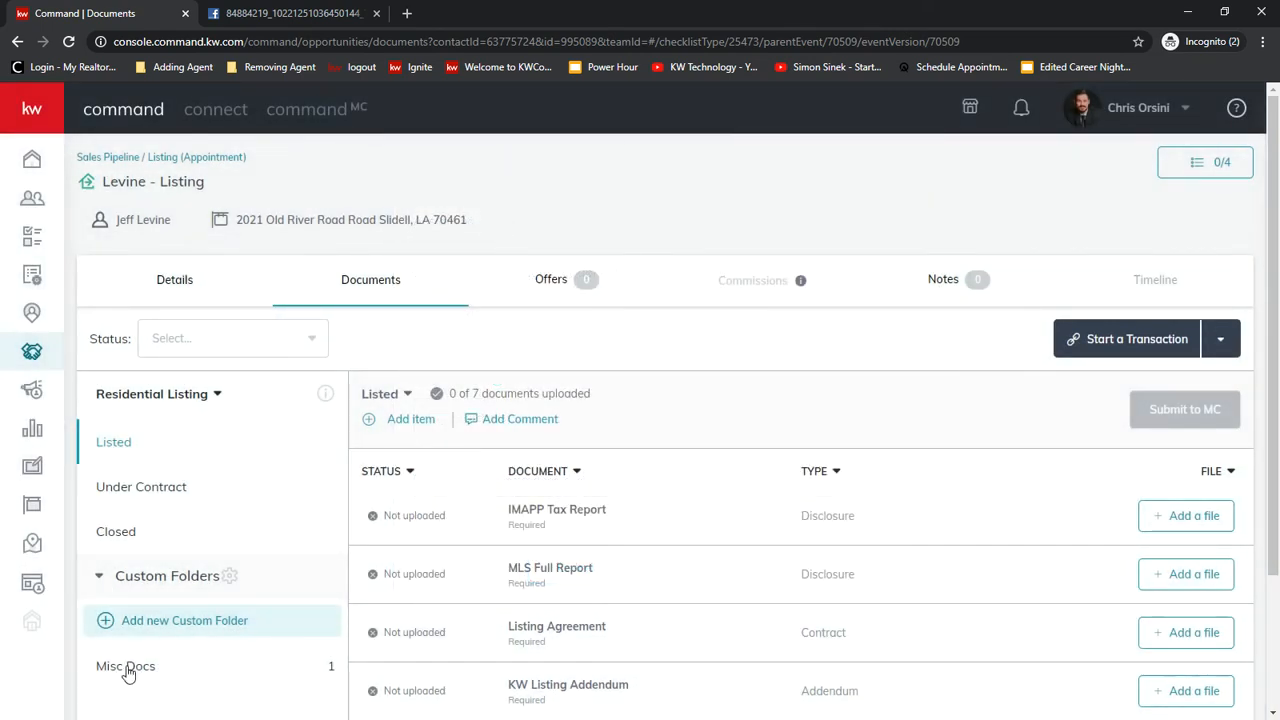
Check the document type of the file stored in Misc Docs and return to the Listed checklist.
{"action": "left_click", "coordinate": [127, 670]}
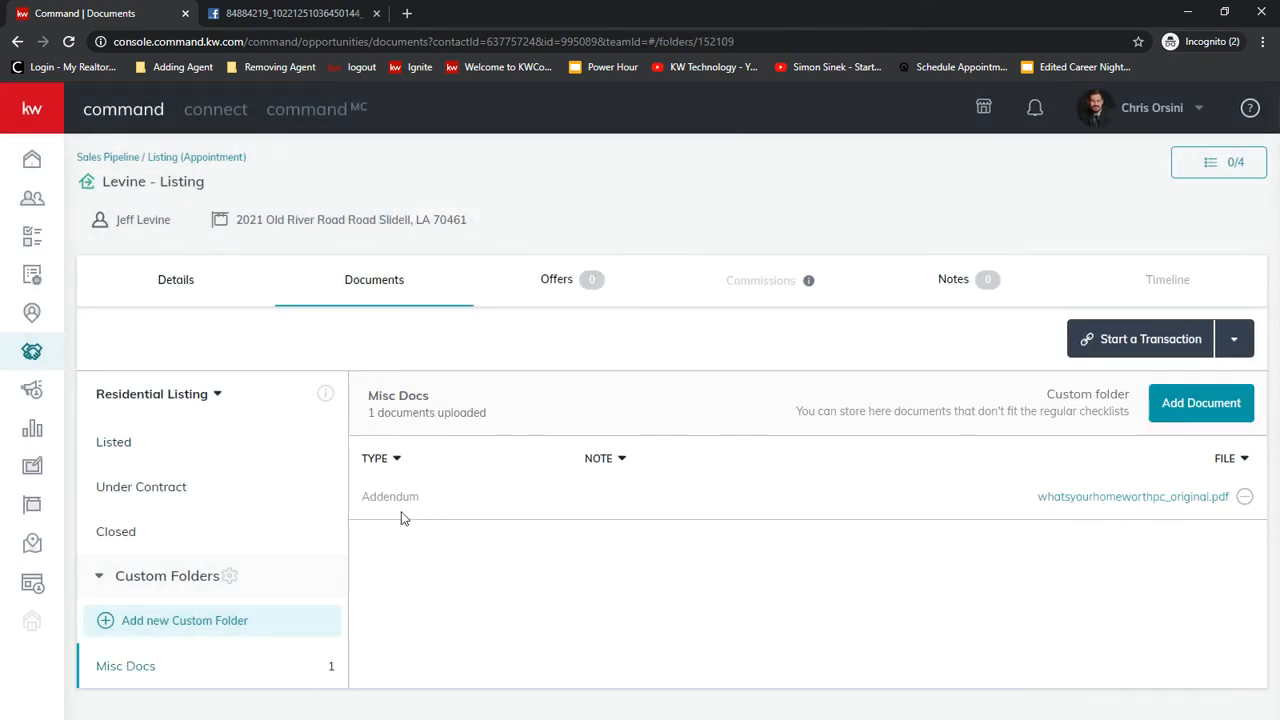
{"action": "left_click_drag", "start_coordinate": [366, 498], "coordinate": [438, 502]}
{"action": "left_click", "coordinate": [443, 502]}
{"action": "left_click", "coordinate": [127, 443]}
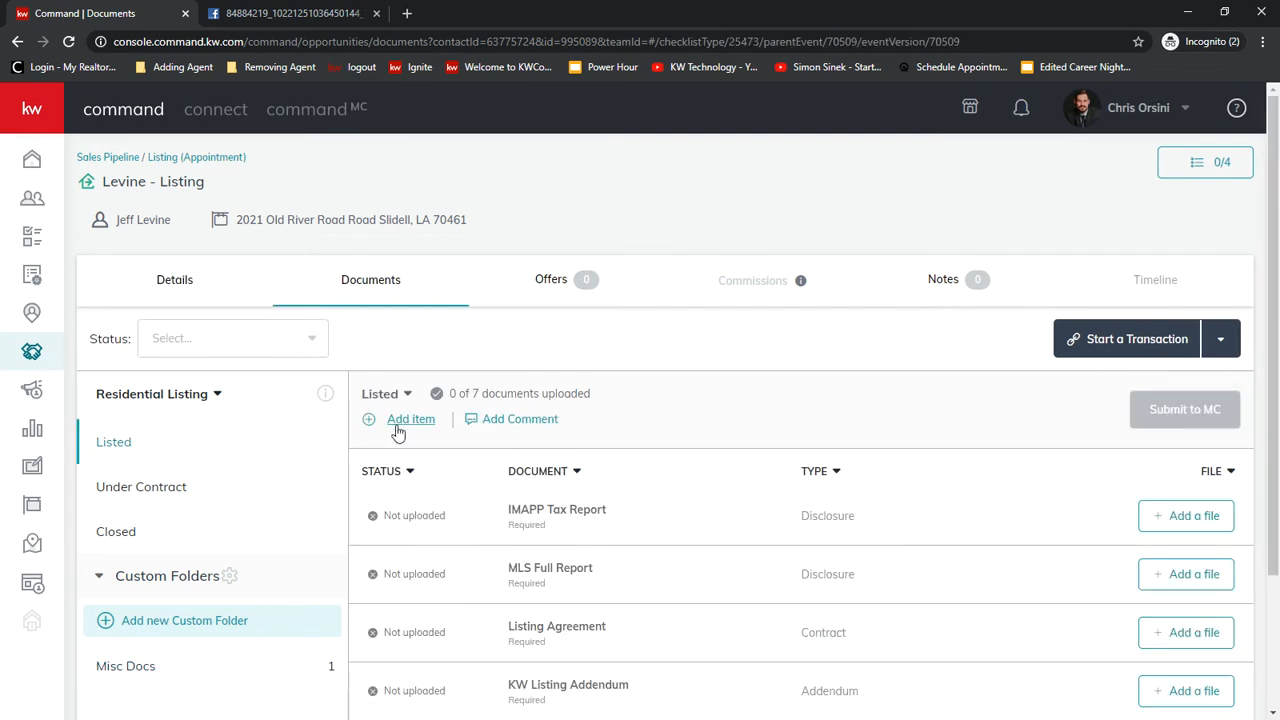
Examine the required, conditional and optional documents in the Under Contract checklist, including the Escrow Letter.
{"action": "left_click", "coordinate": [129, 488]}
{"action": "scroll", "coordinate": [740, 505], "scroll_direction": "down", "scroll_amount": 3}
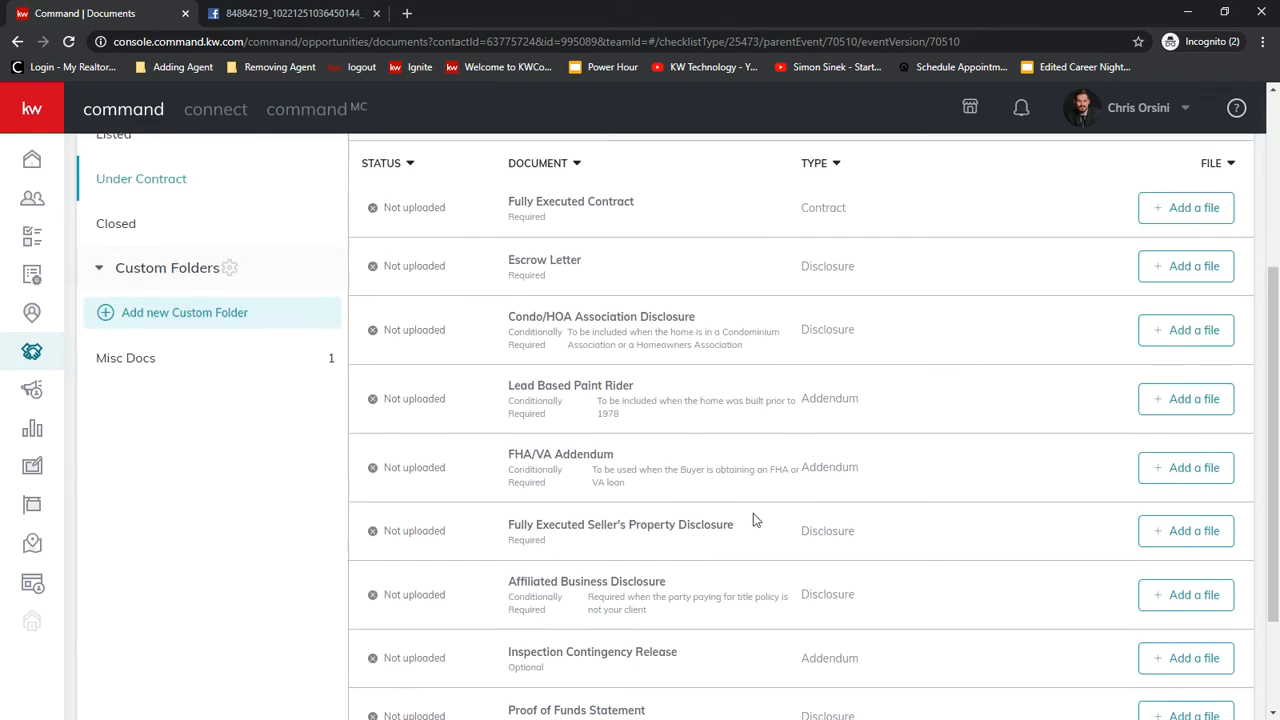
{"action": "scroll", "coordinate": [750, 508], "scroll_direction": "up", "scroll_amount": 2}
{"action": "left_click_drag", "start_coordinate": [507, 490], "coordinate": [590, 490]}
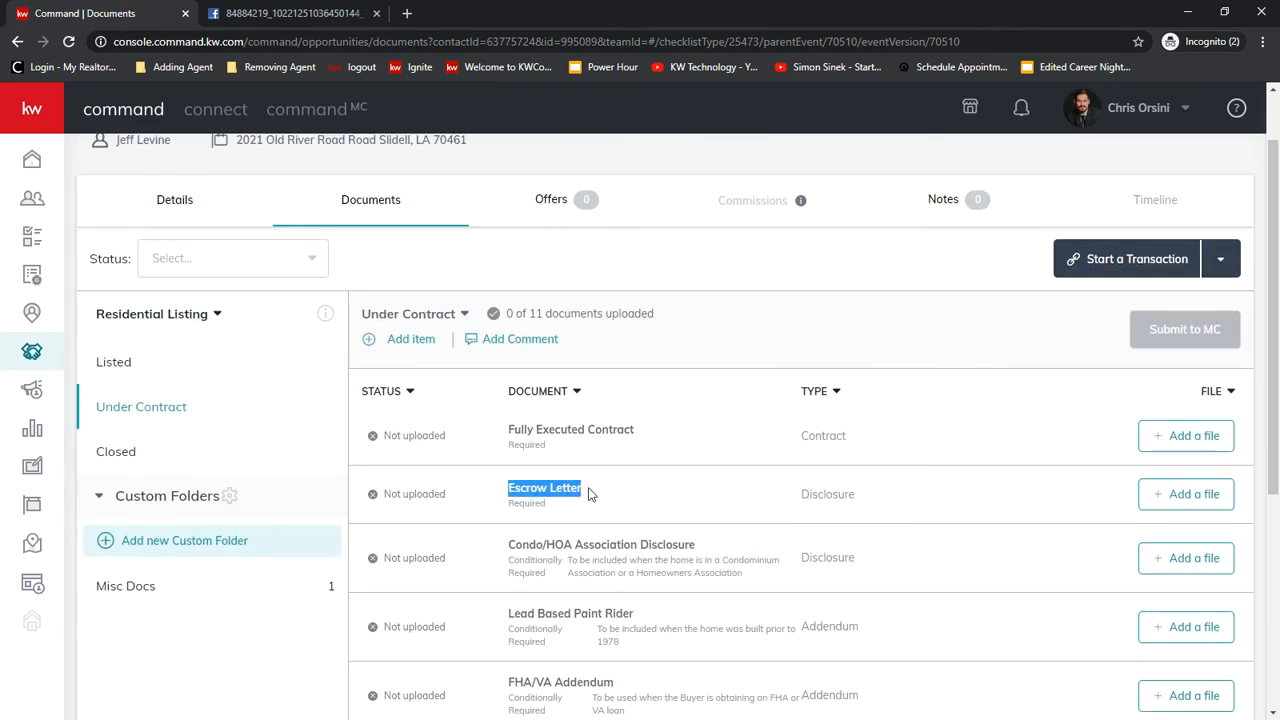
{"action": "scroll", "coordinate": [709, 508], "scroll_direction": "down", "scroll_amount": 4}
{"action": "scroll", "coordinate": [709, 510], "scroll_direction": "up", "scroll_amount": 4}
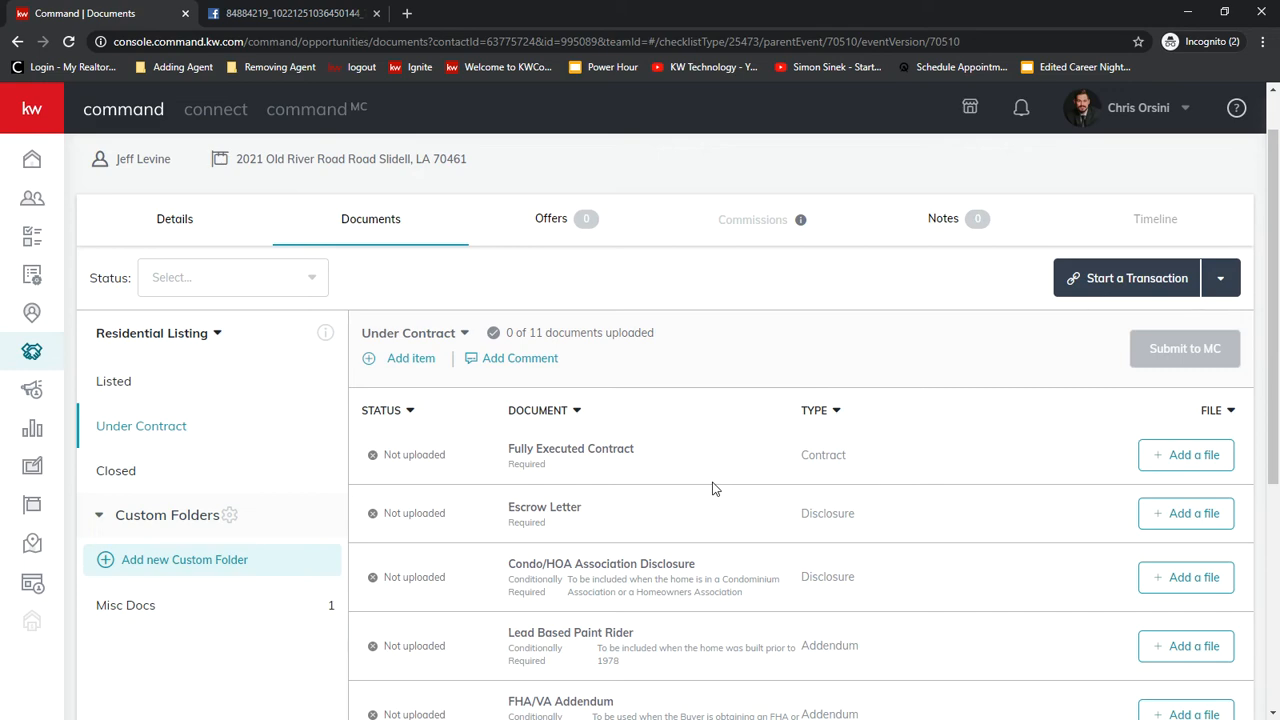
{"action": "scroll", "coordinate": [709, 467], "scroll_direction": "down", "scroll_amount": 4}
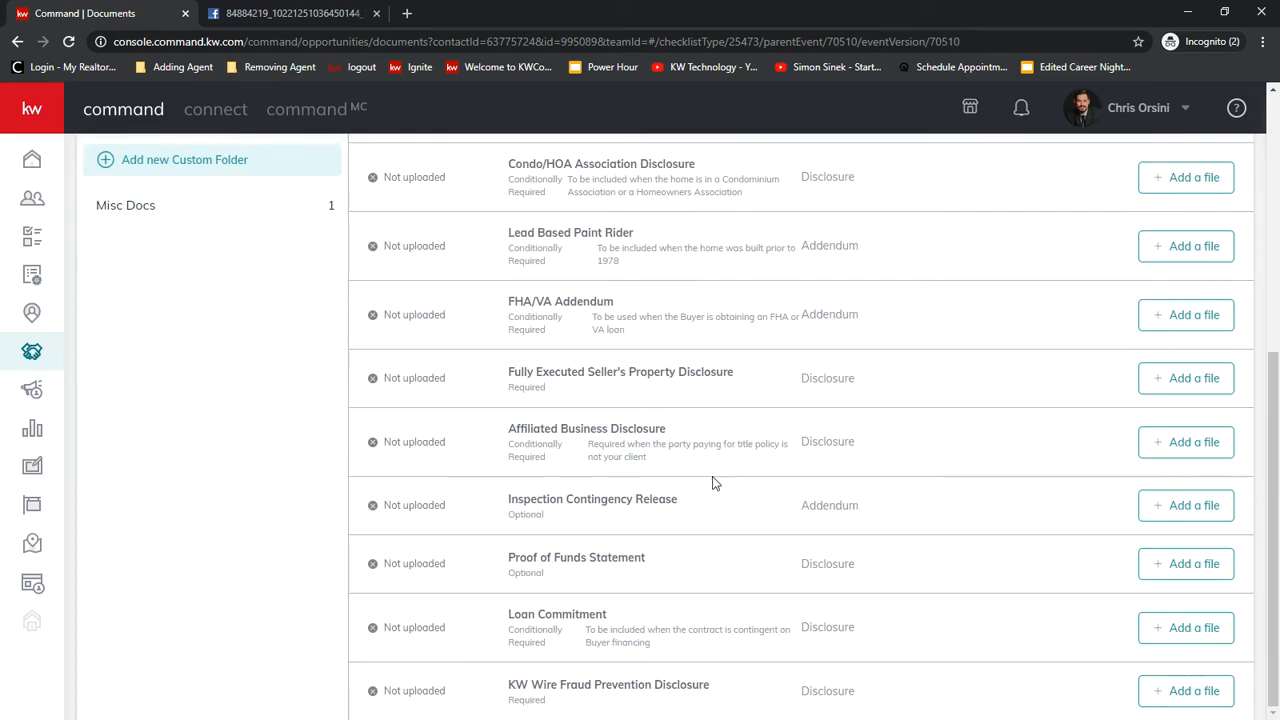
{"action": "scroll", "coordinate": [710, 470], "scroll_direction": "up", "scroll_amount": 5}
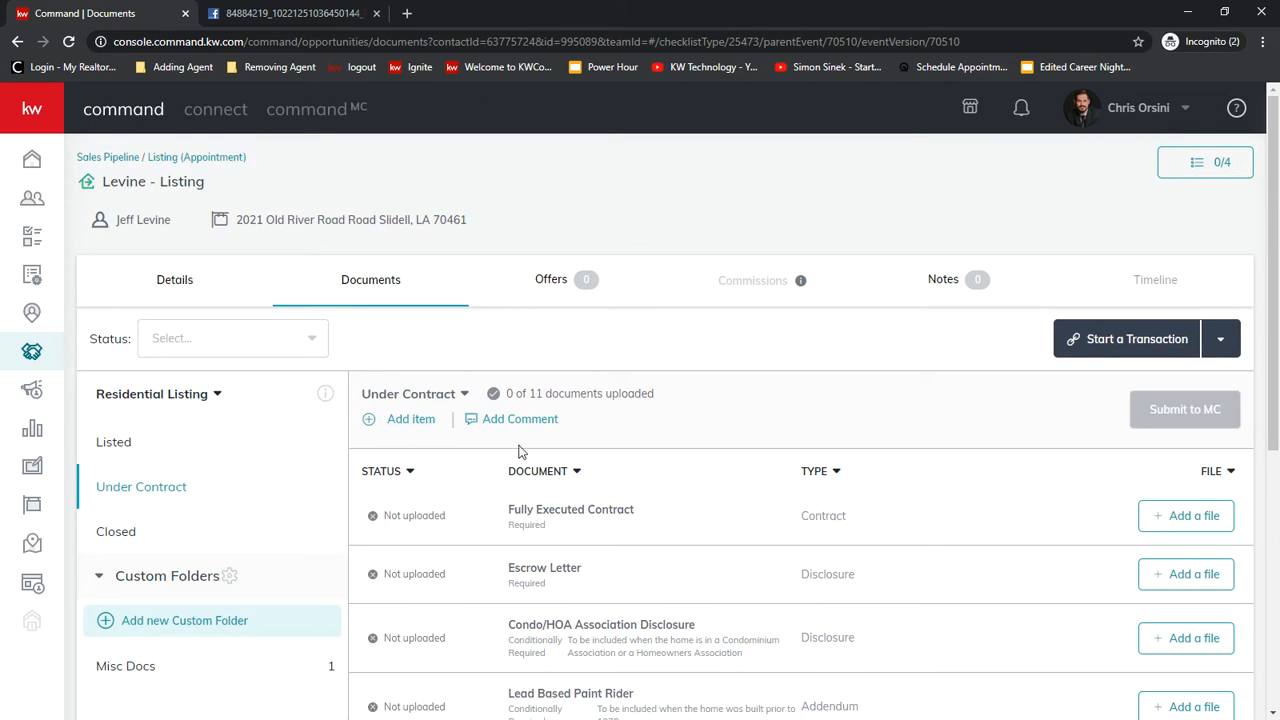
Inspect the name, type, note and document source options for adding an Under Contract checklist item, and cancel without saving.
{"action": "left_click", "coordinate": [405, 421]}
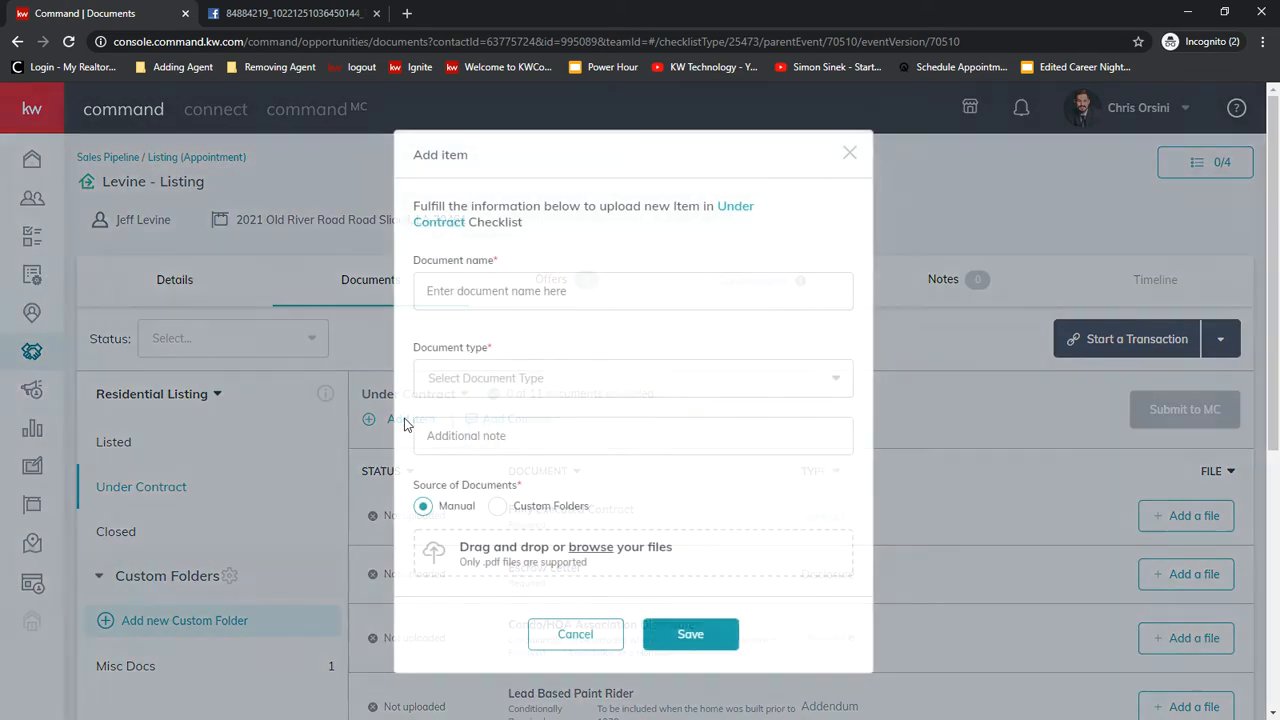
{"action": "left_click", "coordinate": [589, 293]}
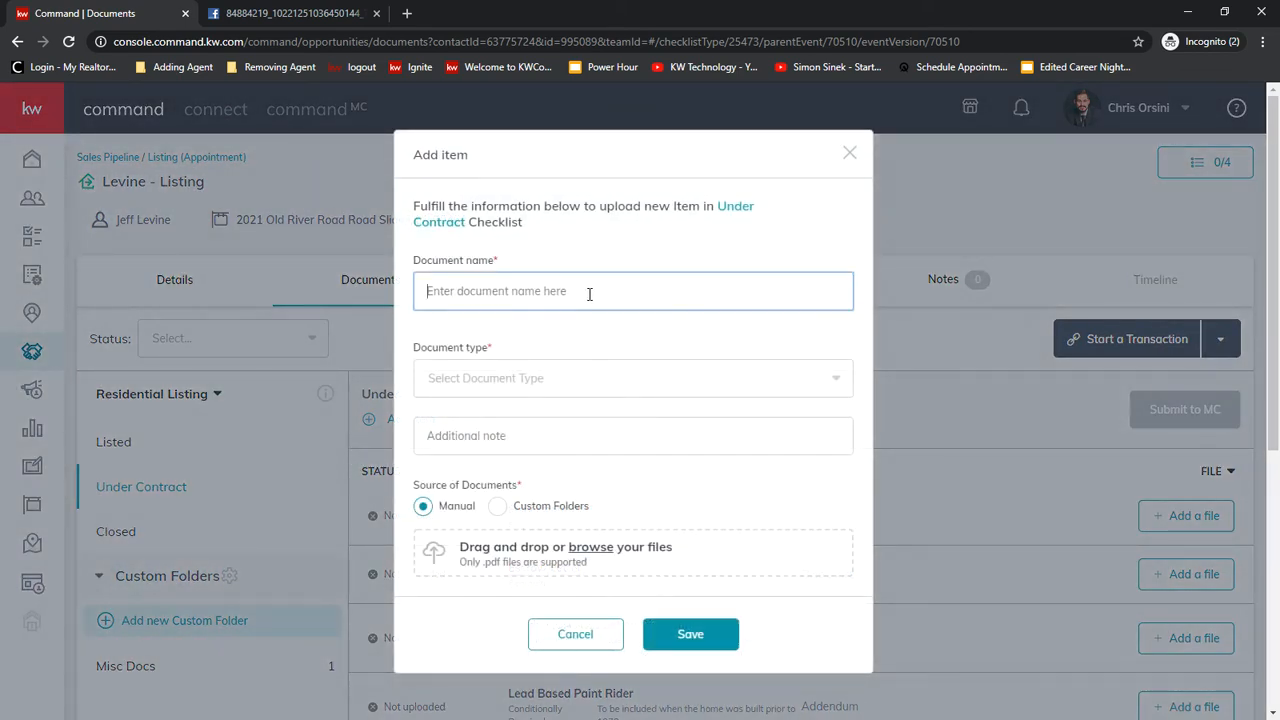
{"action": "left_click", "coordinate": [620, 383]}
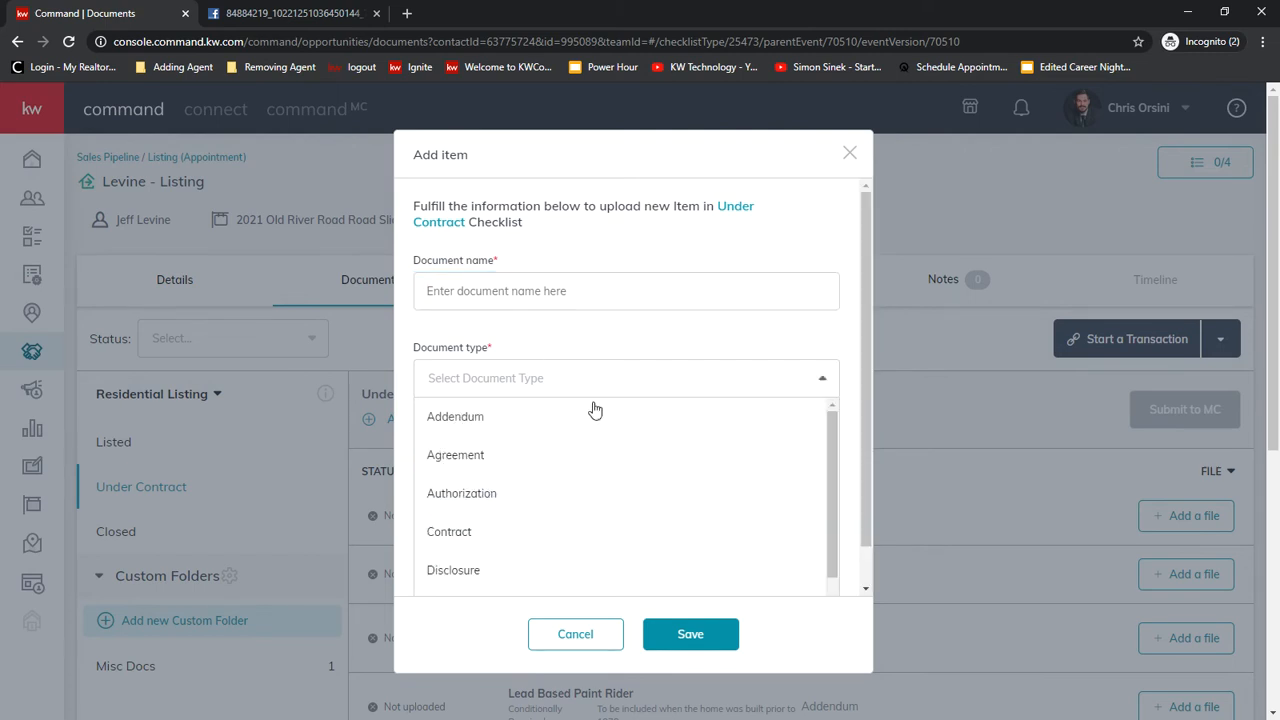
{"action": "left_click", "coordinate": [591, 380]}
{"action": "left_click", "coordinate": [471, 443]}
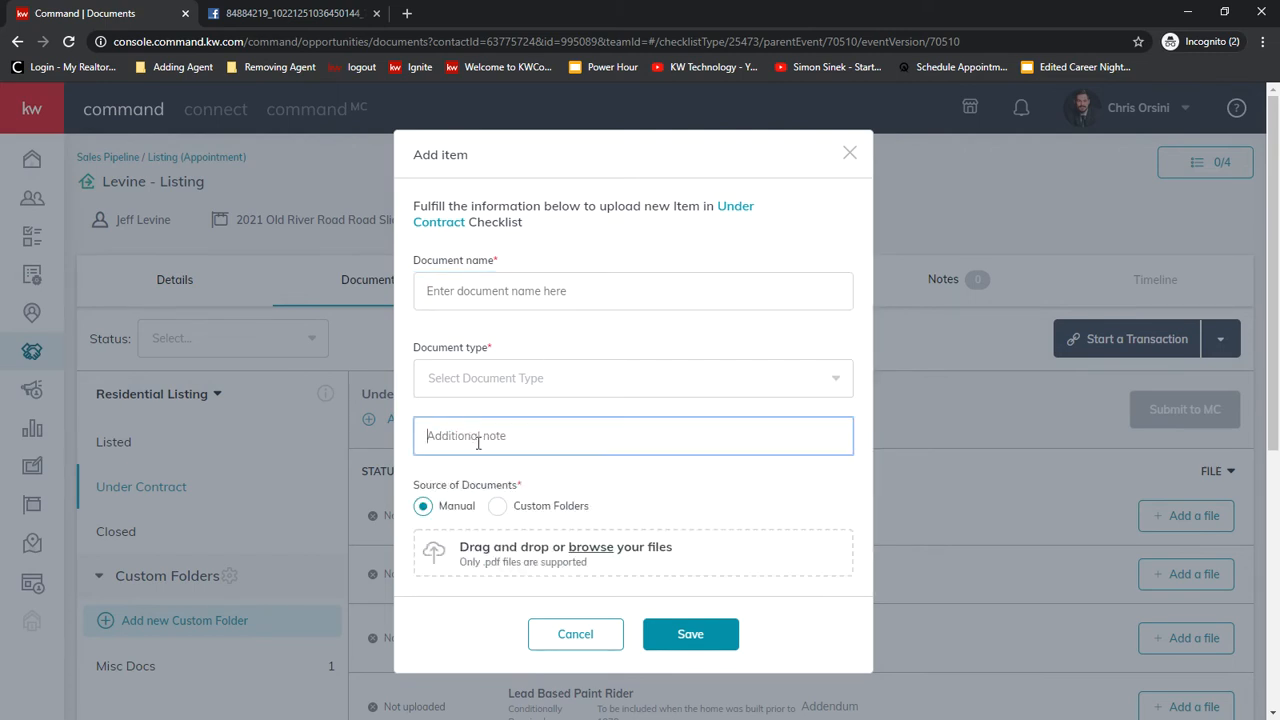
{"action": "left_click", "coordinate": [498, 507]}
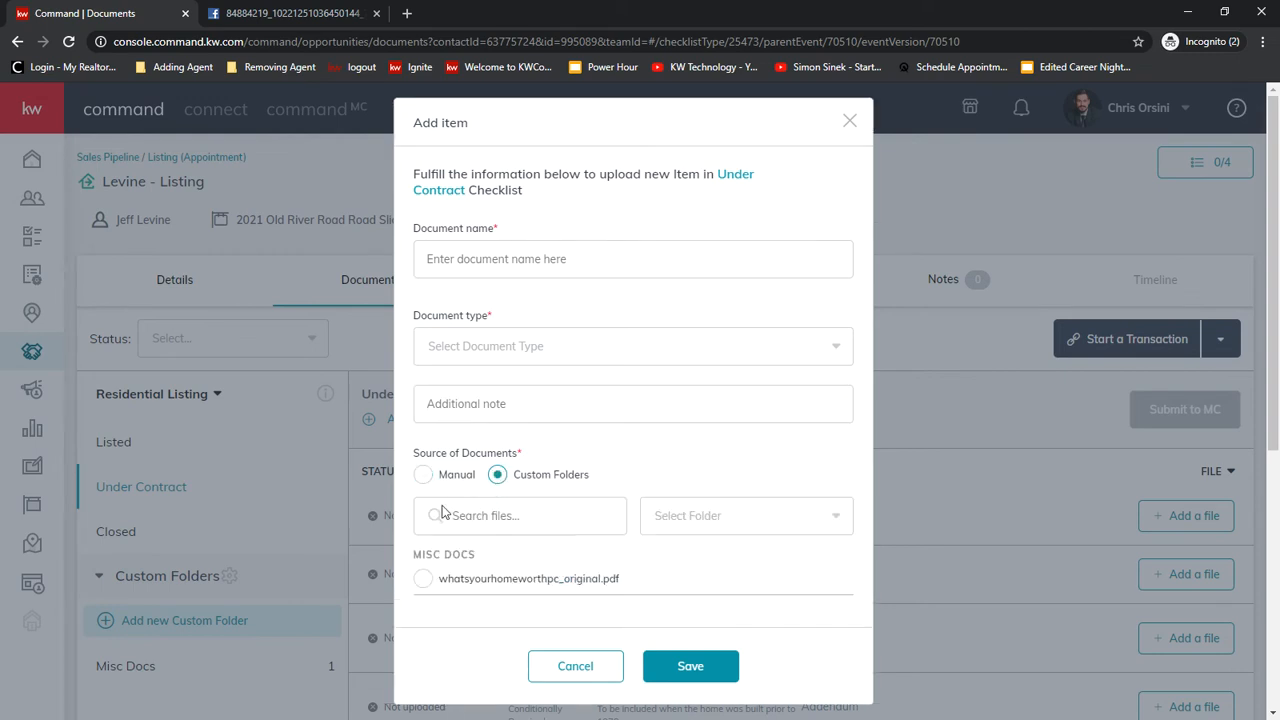
{"action": "left_click", "coordinate": [425, 476]}
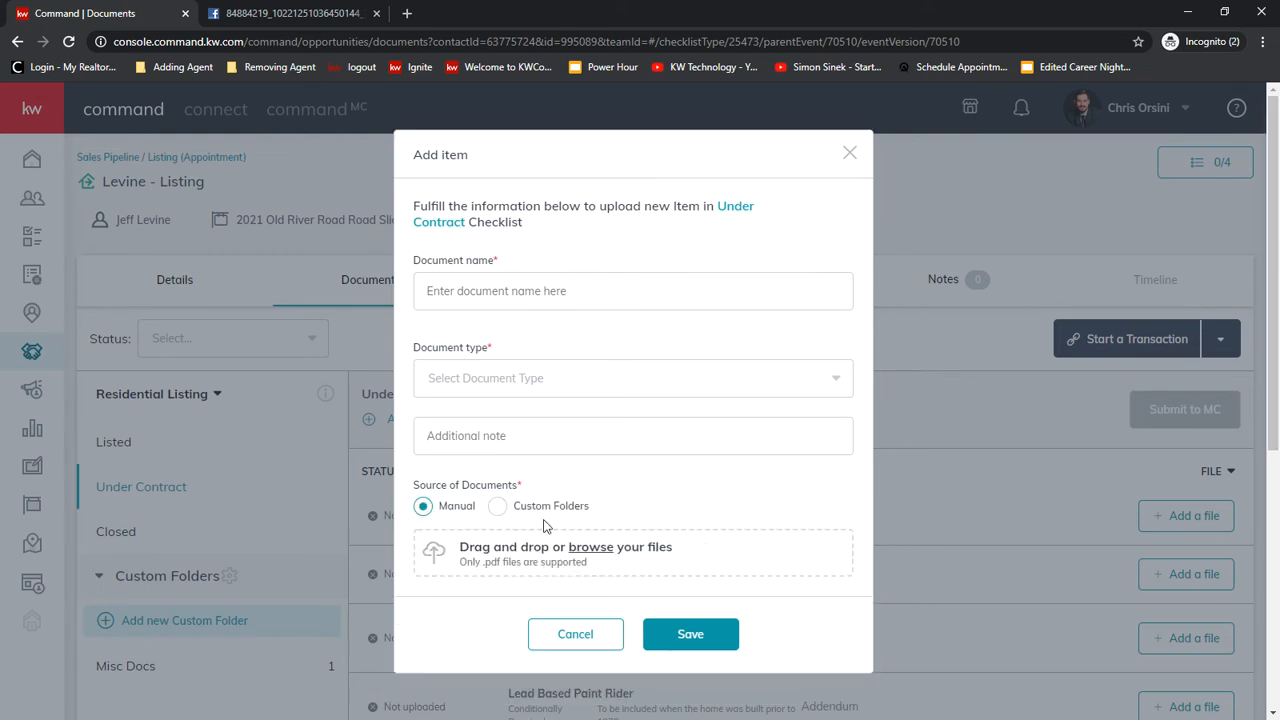
{"action": "left_click", "coordinate": [564, 640]}
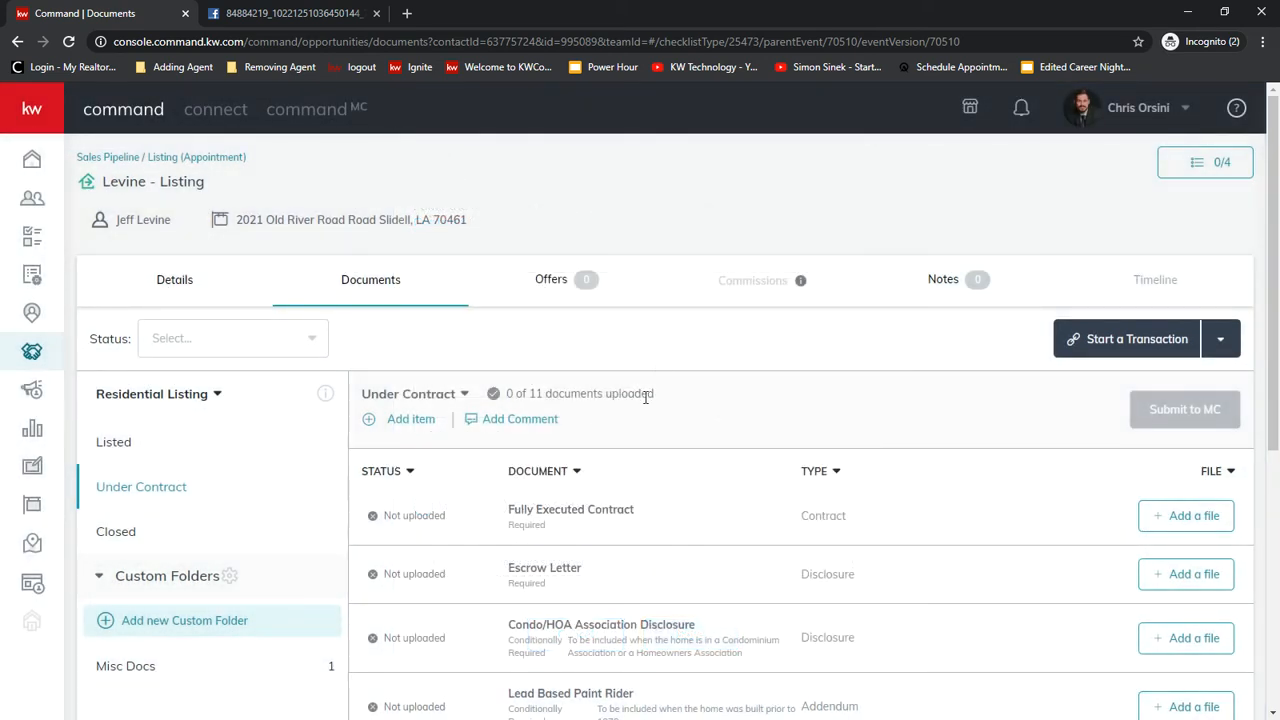
Create a new offer version for the listing named "Initial Offer 1".
{"action": "left_click", "coordinate": [553, 288]}
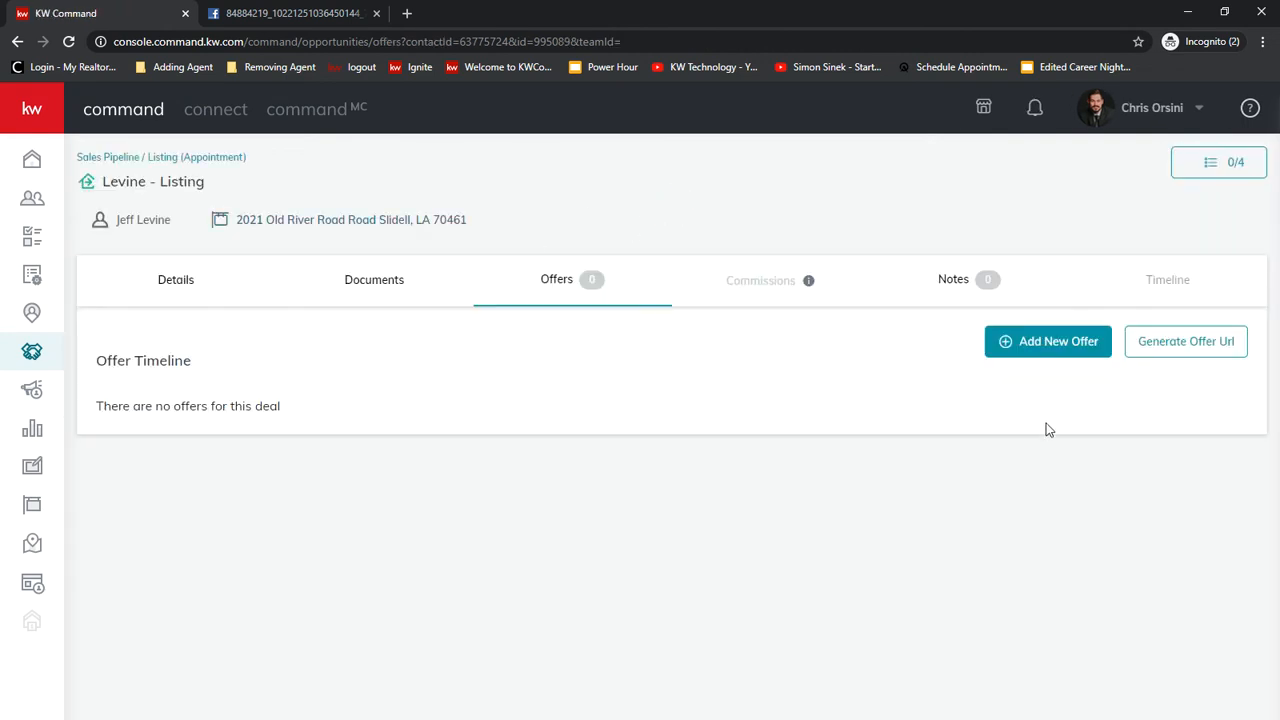
{"action": "left_click", "coordinate": [1047, 345]}
{"action": "left_click", "coordinate": [683, 431]}
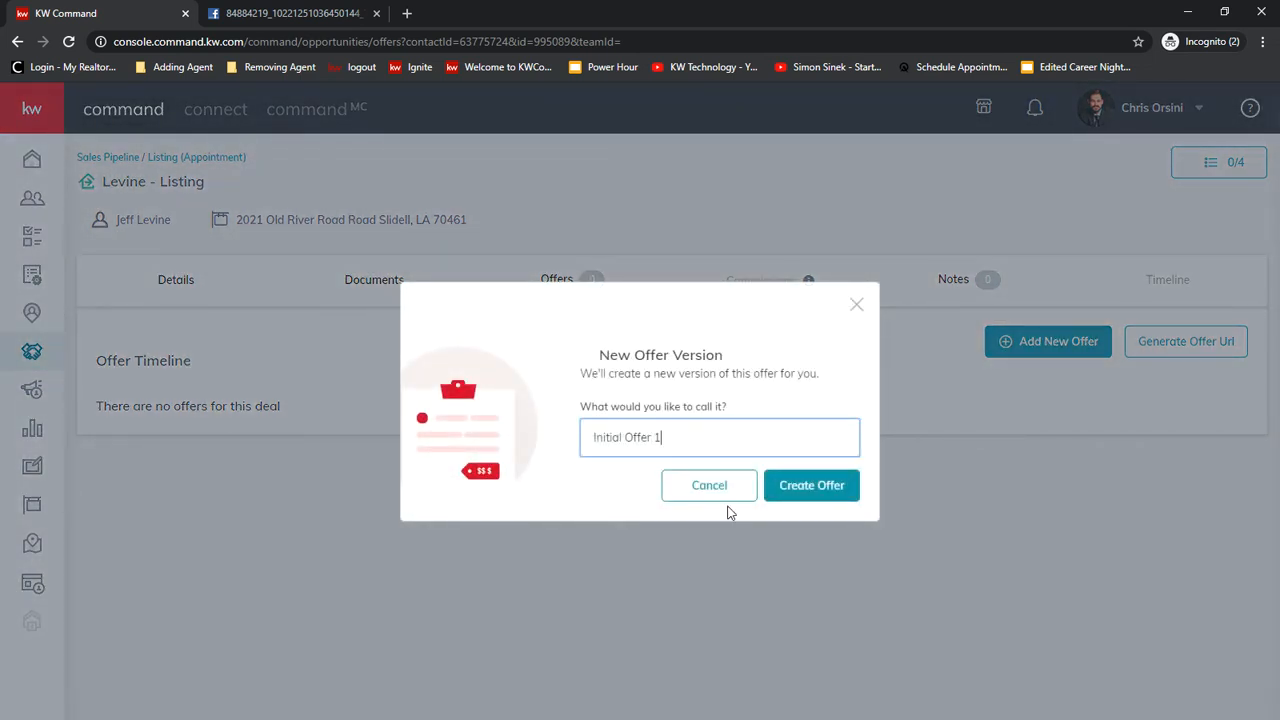
{"action": "type", "text": "1"}
{"action": "left_click", "coordinate": [828, 486]}
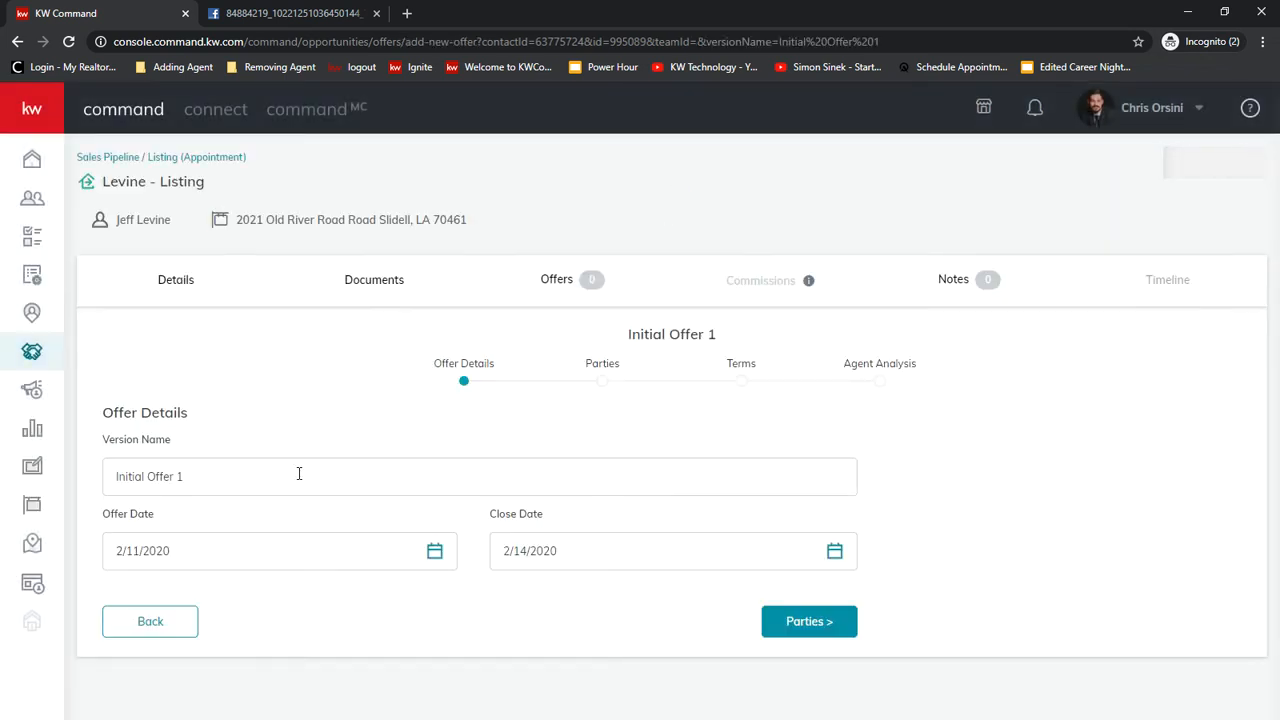
Keep Initial Offer 1's default dates, enter the buyer's name and the buyer's associate's name, and continue to the terms.
{"action": "left_click", "coordinate": [806, 622]}
{"action": "scroll", "coordinate": [283, 390], "scroll_direction": "down", "scroll_amount": 3}
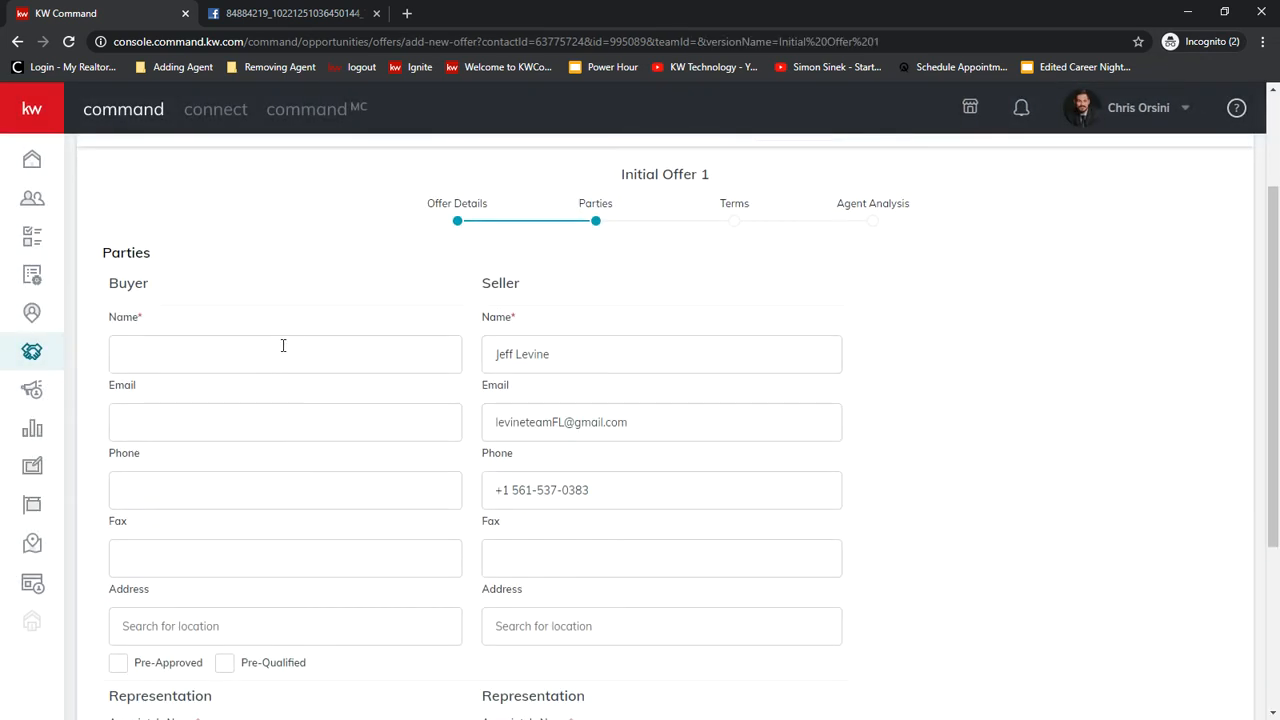
{"action": "left_click", "coordinate": [283, 347]}
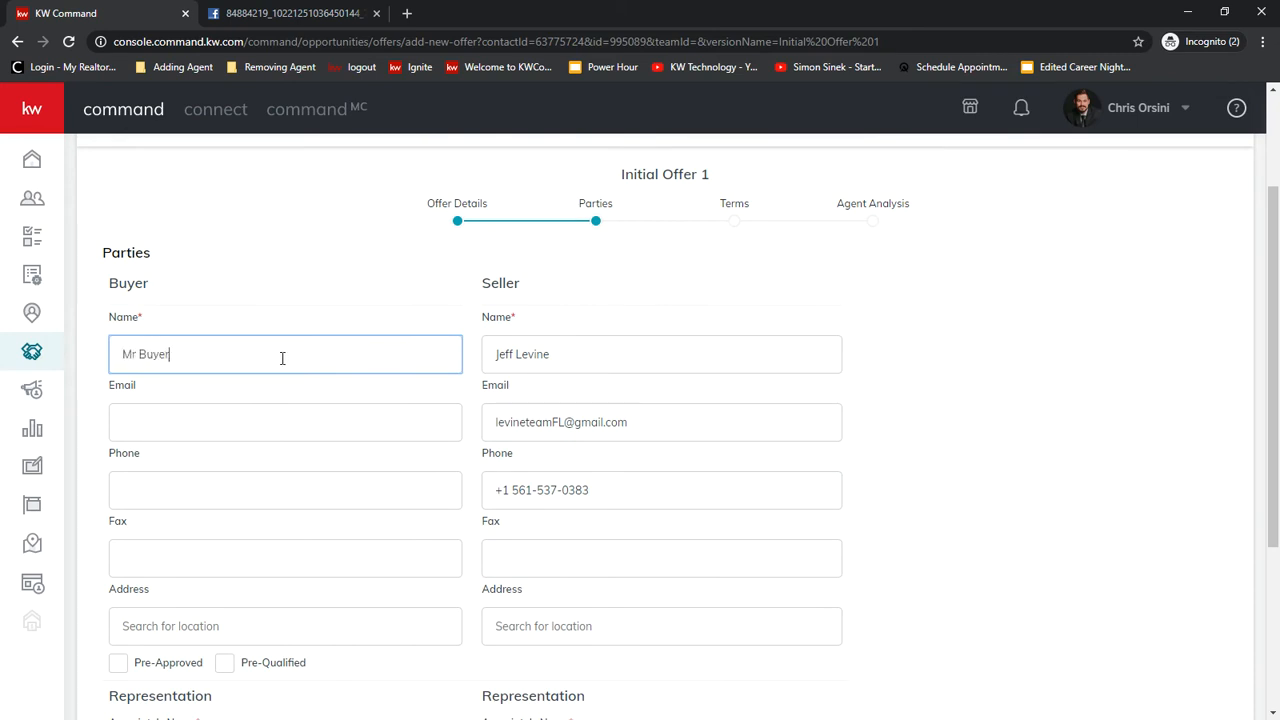
{"action": "scroll", "coordinate": [279, 362], "scroll_direction": "down", "scroll_amount": 5}
{"action": "left_click", "coordinate": [285, 494]}
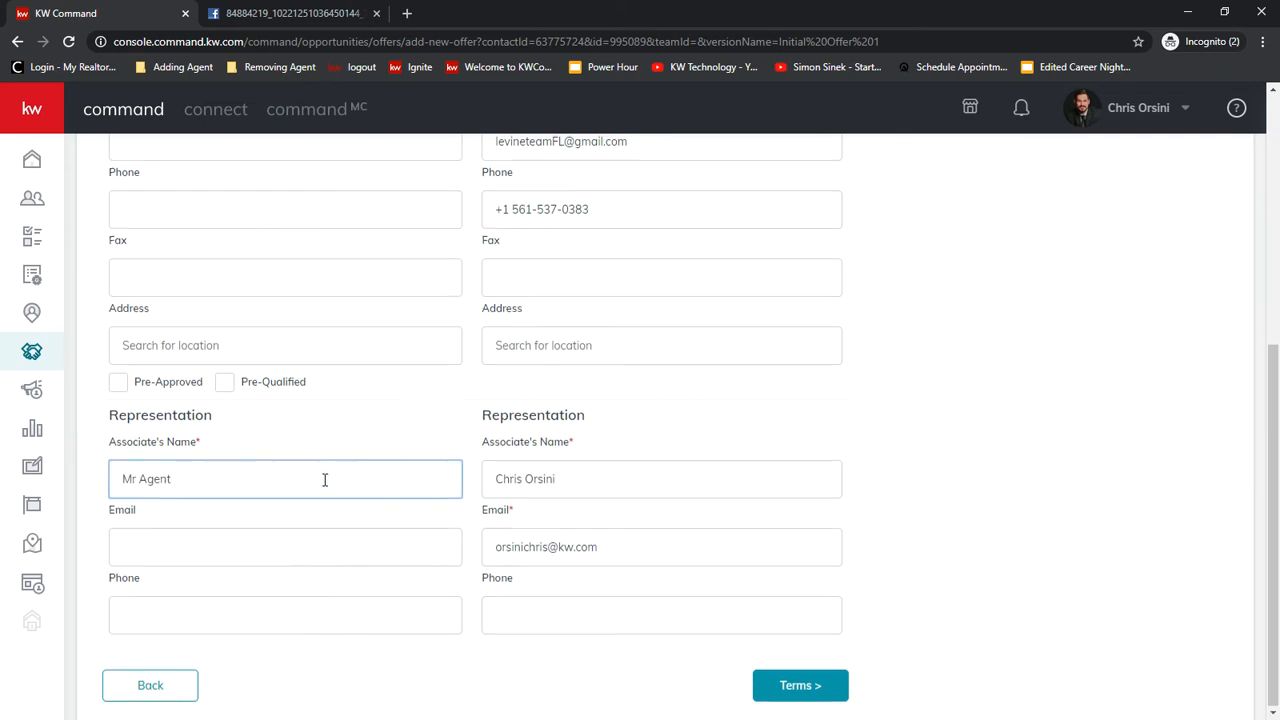
{"action": "scroll", "coordinate": [268, 333], "scroll_direction": "up", "scroll_amount": 6}
{"action": "scroll", "coordinate": [250, 612], "scroll_direction": "down", "scroll_amount": 6}
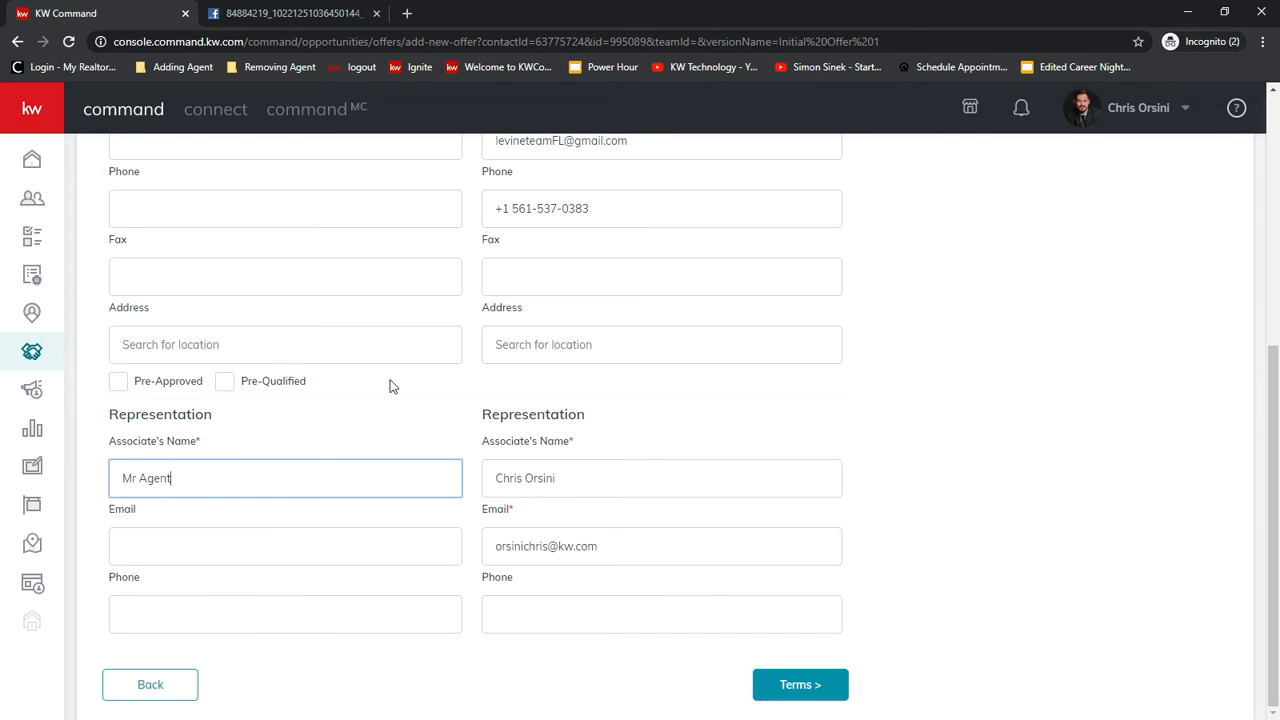
{"action": "left_click", "coordinate": [795, 686]}
Set Initial Offer 1's cash to $100,000 and finance amount to $500,000, and save the offer with the agent analysis left blank.
{"action": "scroll", "coordinate": [545, 349], "scroll_direction": "up", "scroll_amount": 2}
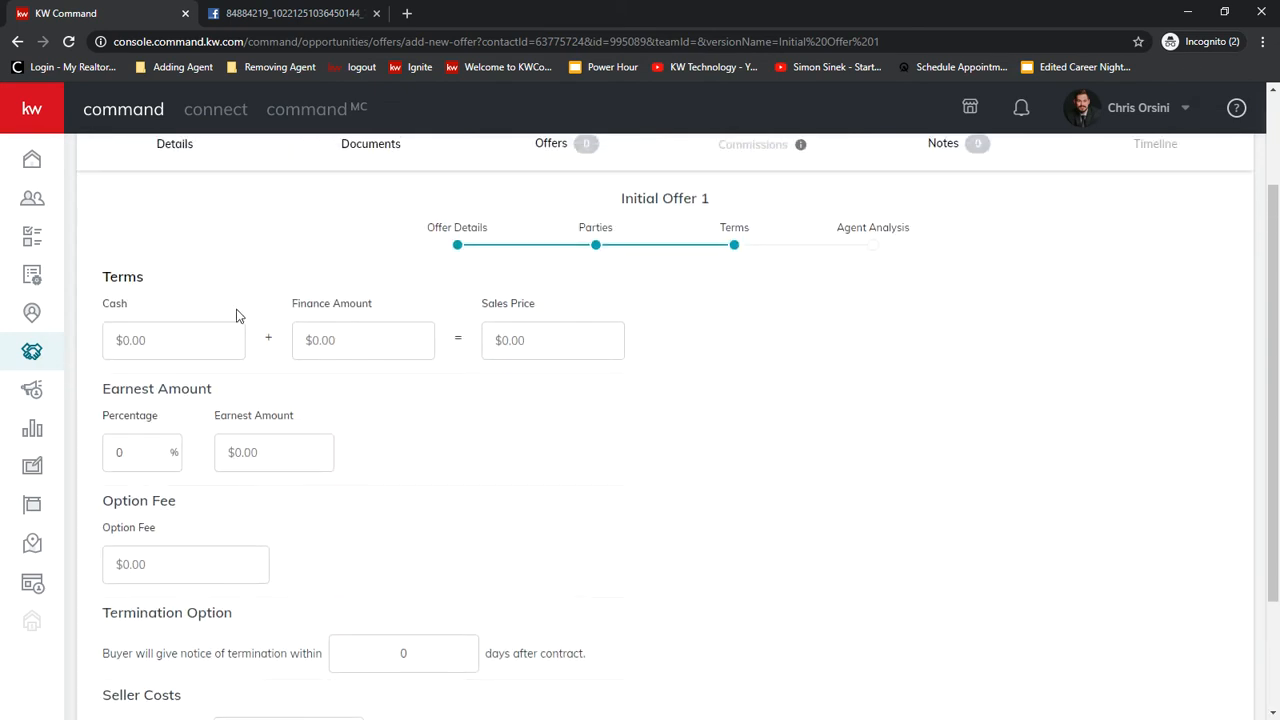
{"action": "left_click", "coordinate": [184, 341]}
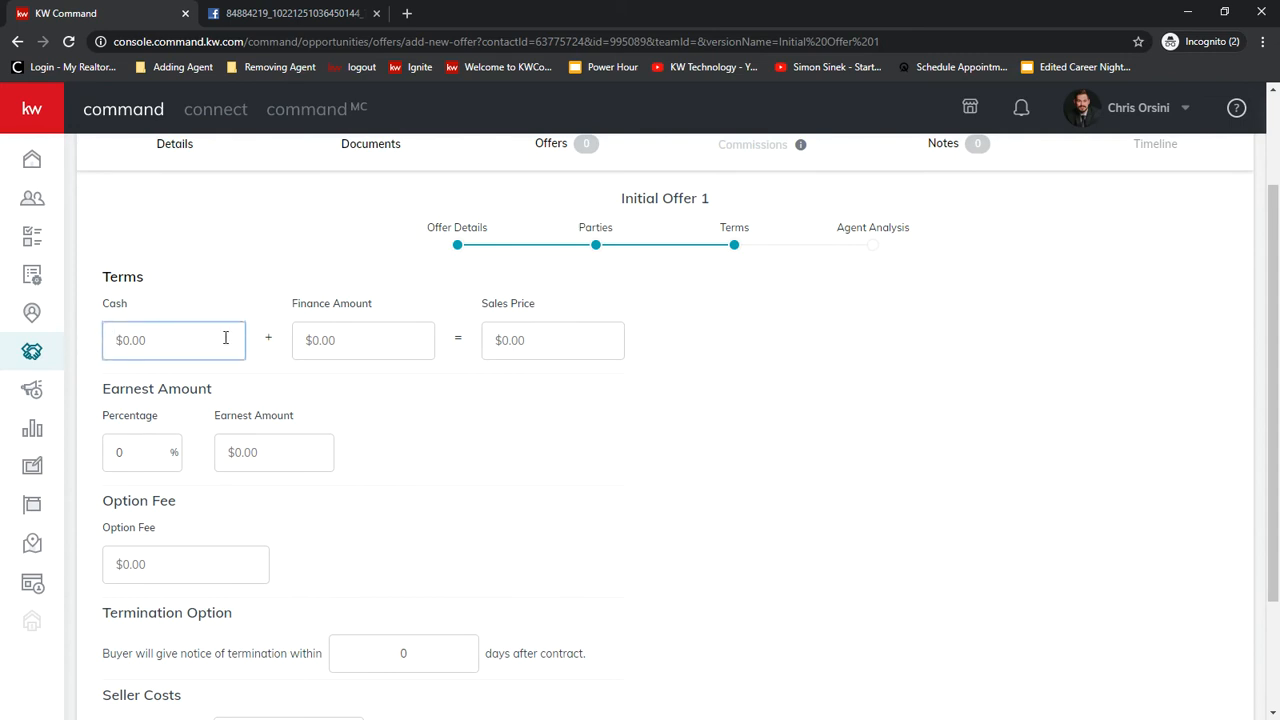
{"action": "type", "text": "1000000"}
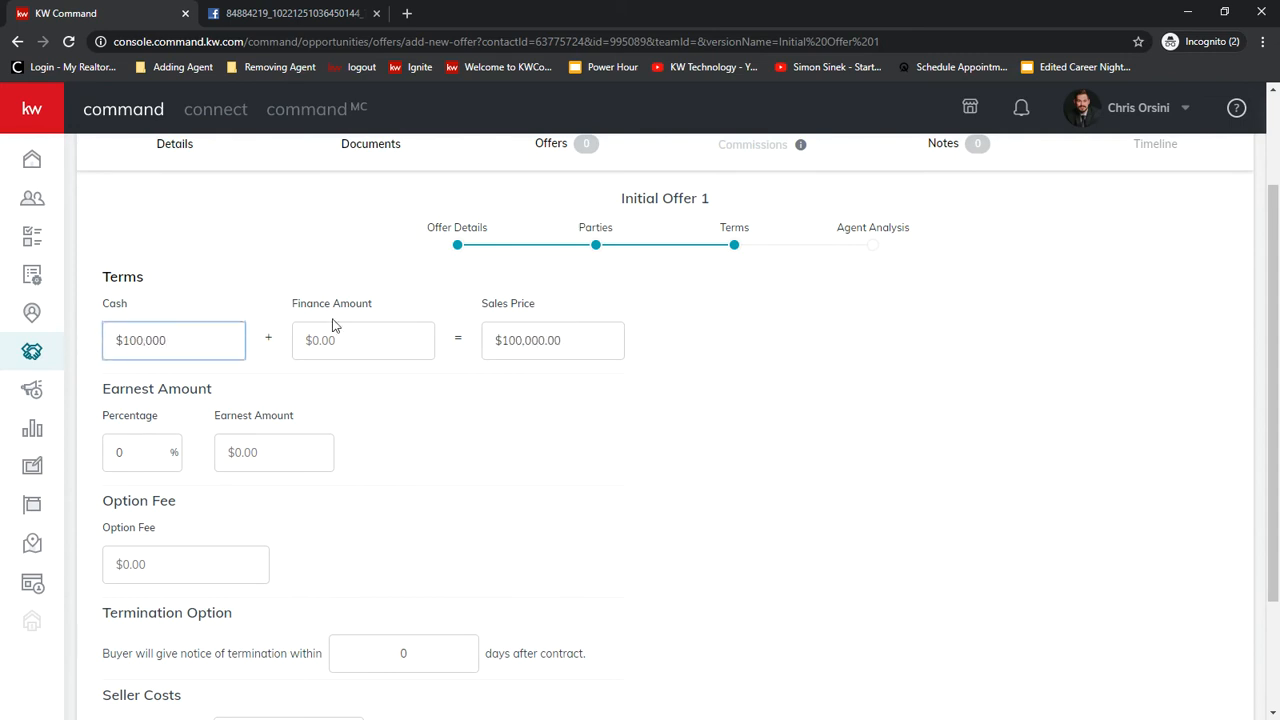
{"action": "left_click", "coordinate": [372, 352]}
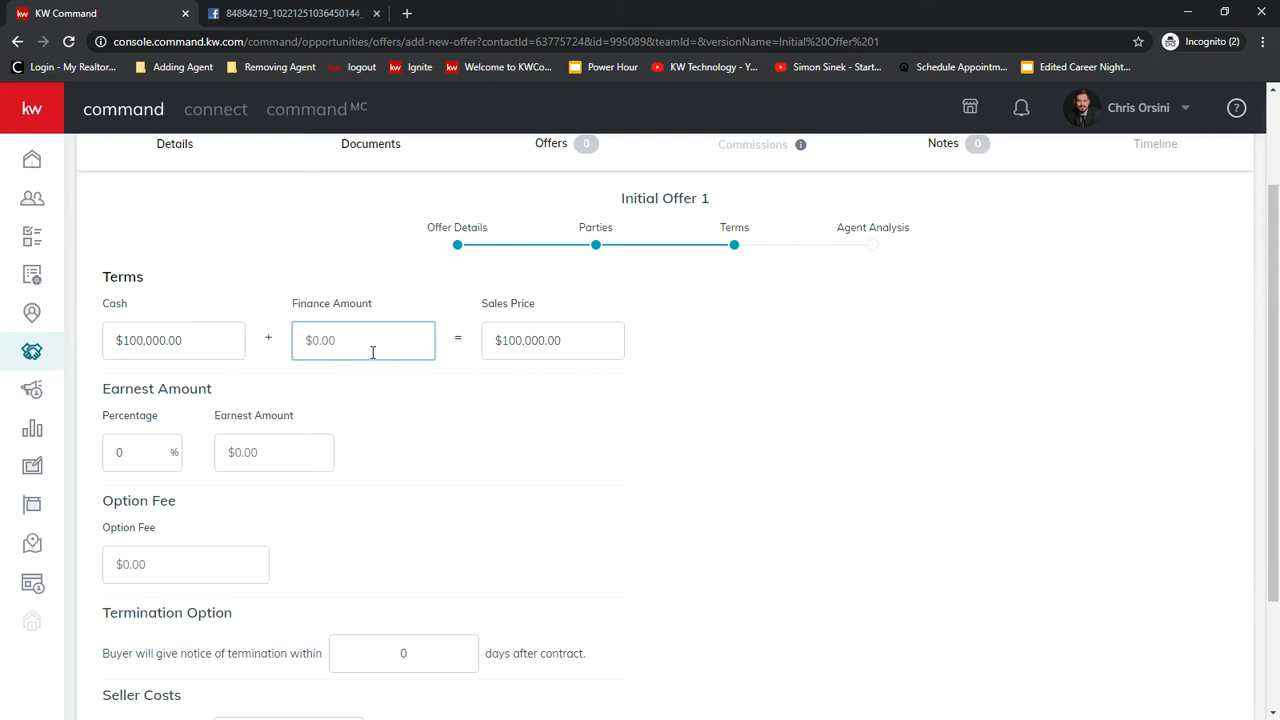
{"action": "type", "text": "500,000"}
{"action": "scroll", "coordinate": [476, 412], "scroll_direction": "down", "scroll_amount": 3}
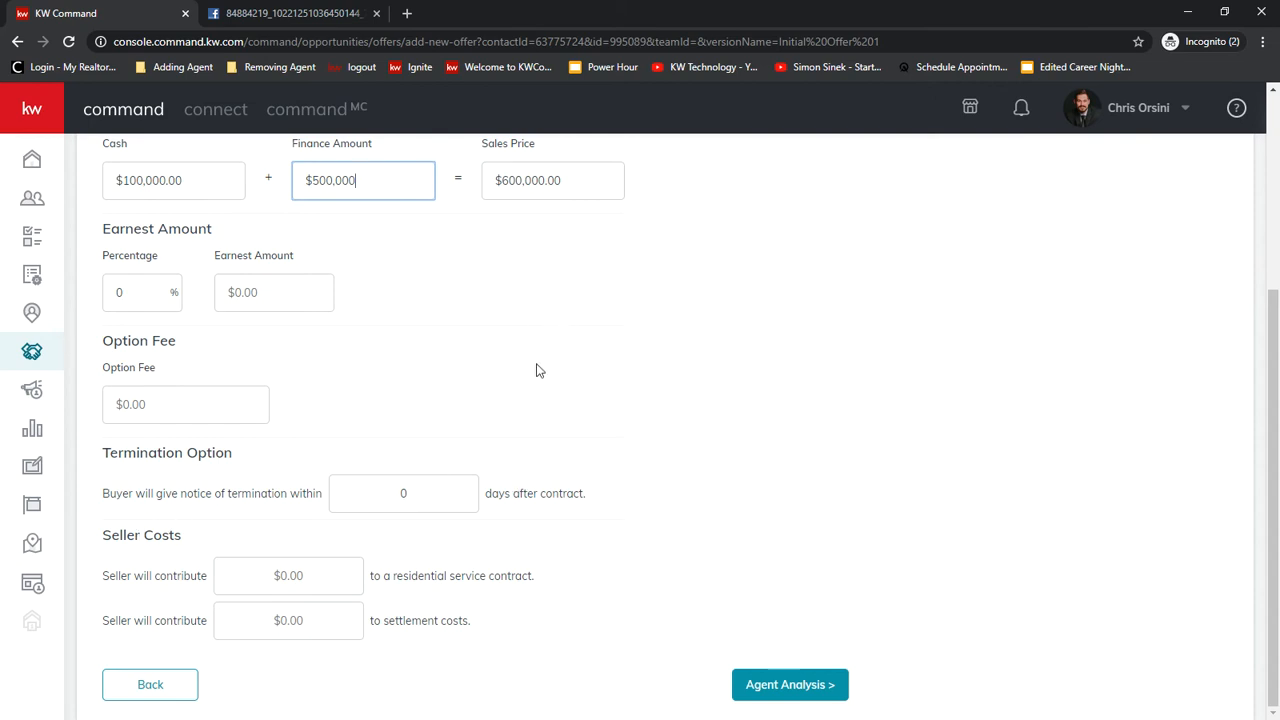
{"action": "scroll", "coordinate": [546, 374], "scroll_direction": "up", "scroll_amount": 2}
{"action": "scroll", "coordinate": [546, 374], "scroll_direction": "down", "scroll_amount": 2}
{"action": "left_click", "coordinate": [806, 690]}
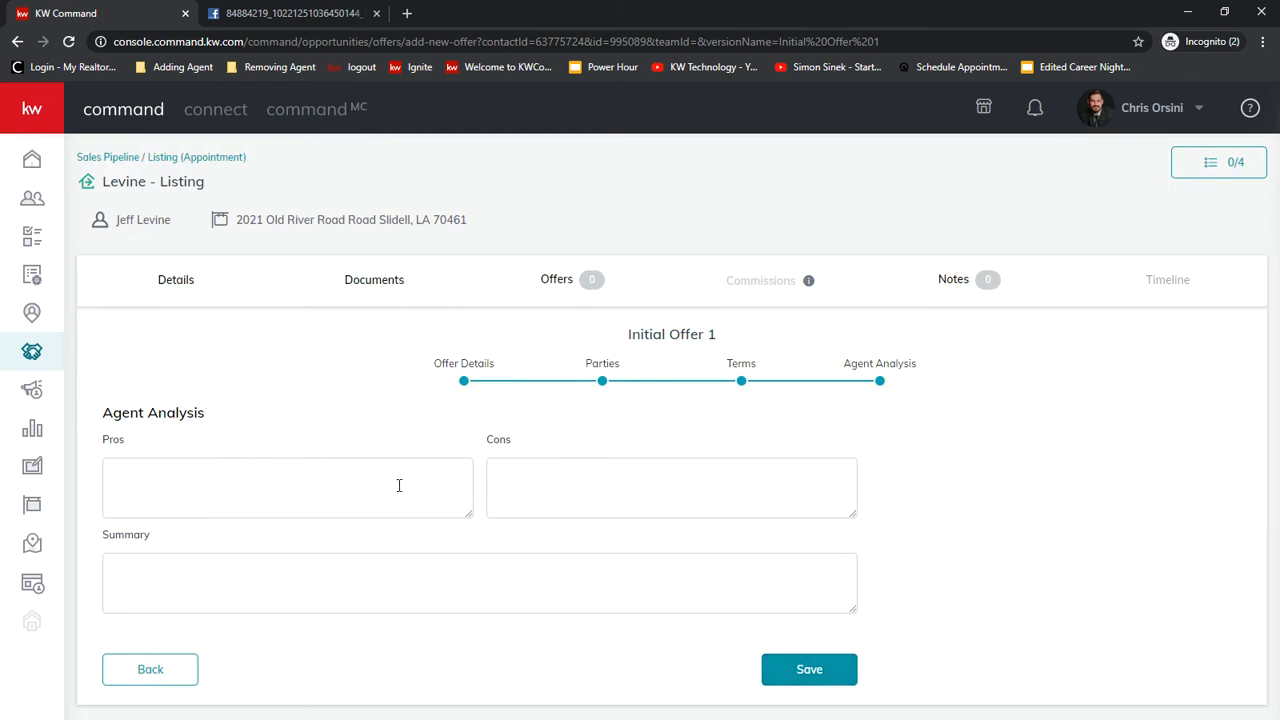
{"action": "left_click", "coordinate": [815, 677]}
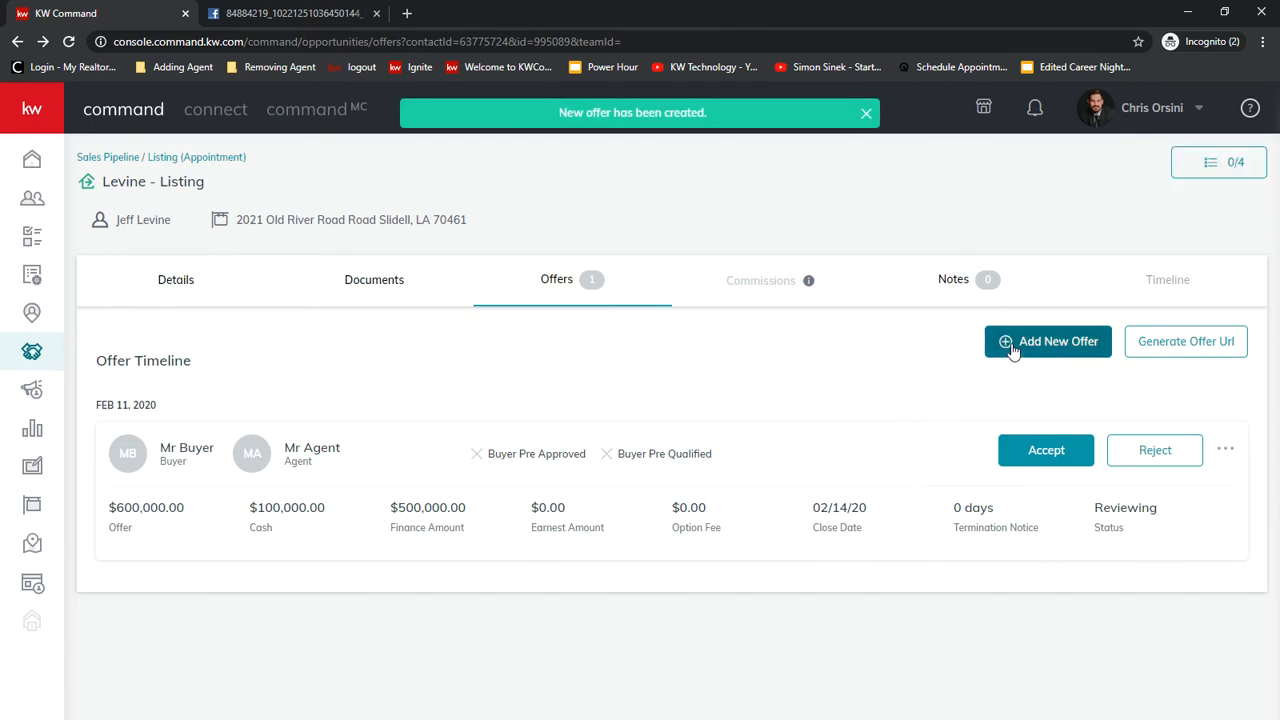
Create a second offer version for the listing named "Initial Offer 2".
{"action": "left_click", "coordinate": [1027, 345]}
{"action": "left_click", "coordinate": [725, 443]}
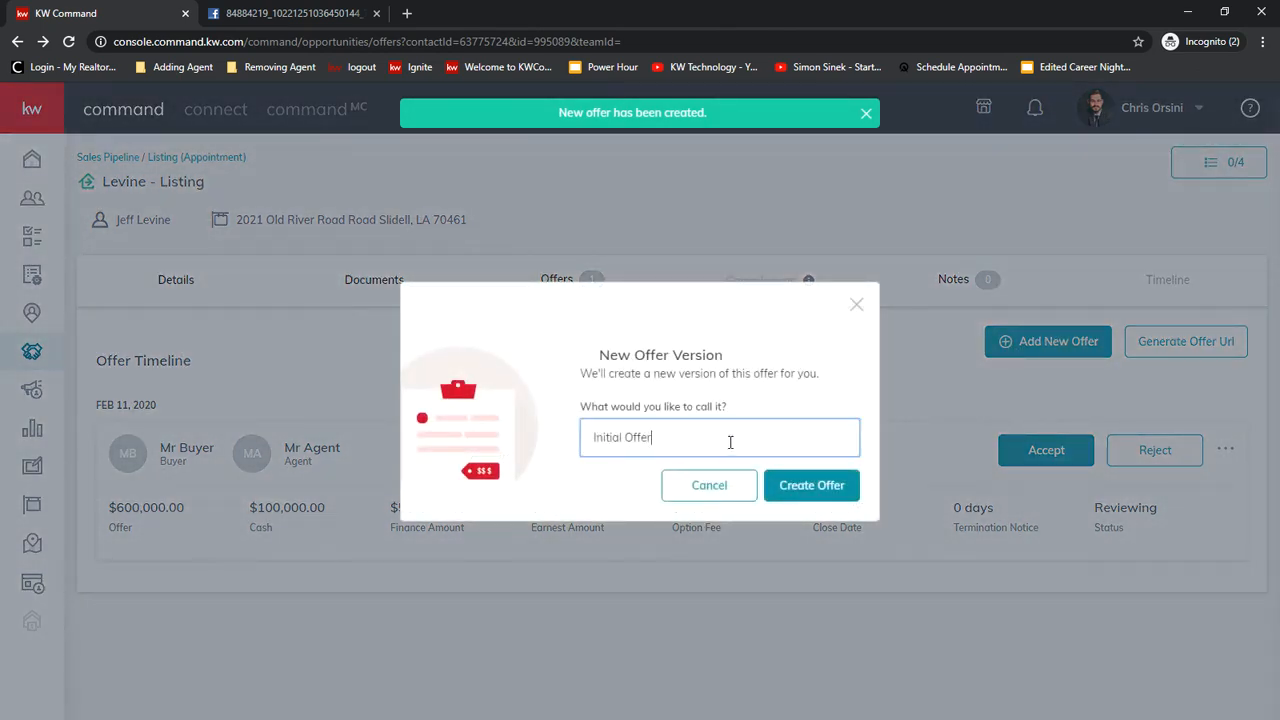
{"action": "type", "text": "2"}
{"action": "left_click", "coordinate": [811, 487]}
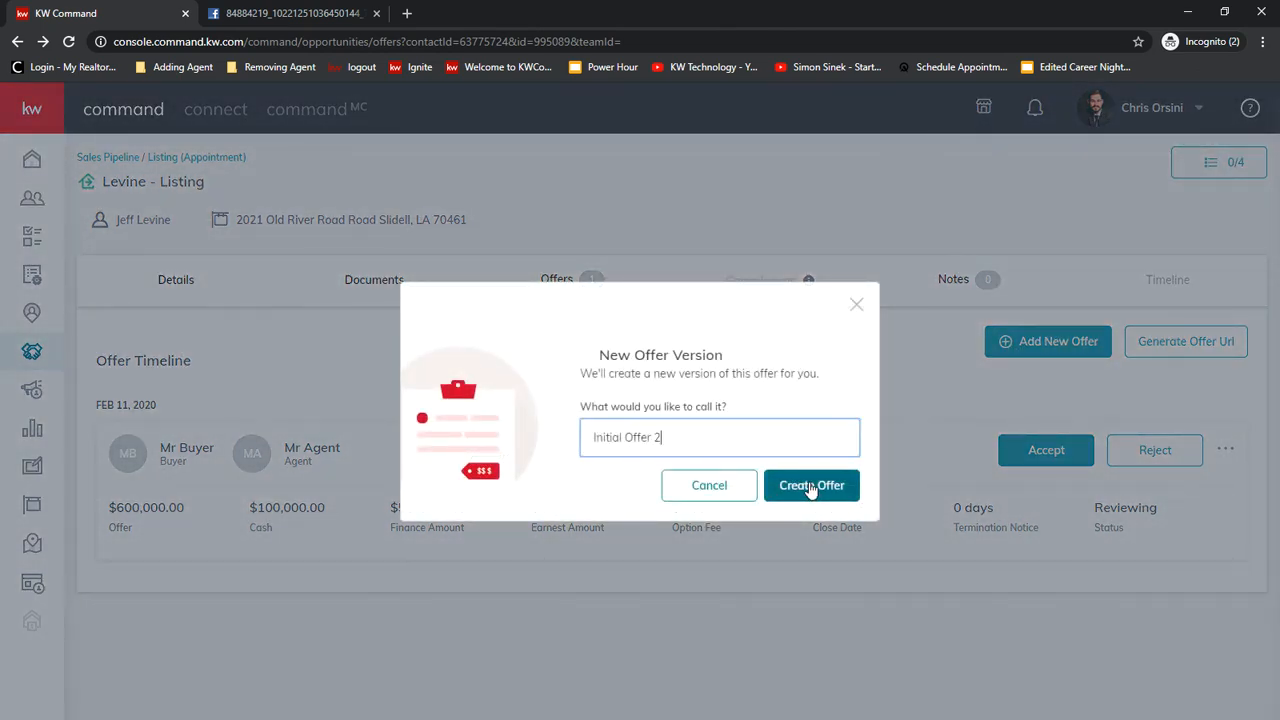
Keep Initial Offer 2's default dates, enter its buyer's name and buyer's associate's name, and continue to the terms.
{"action": "left_click", "coordinate": [799, 624]}
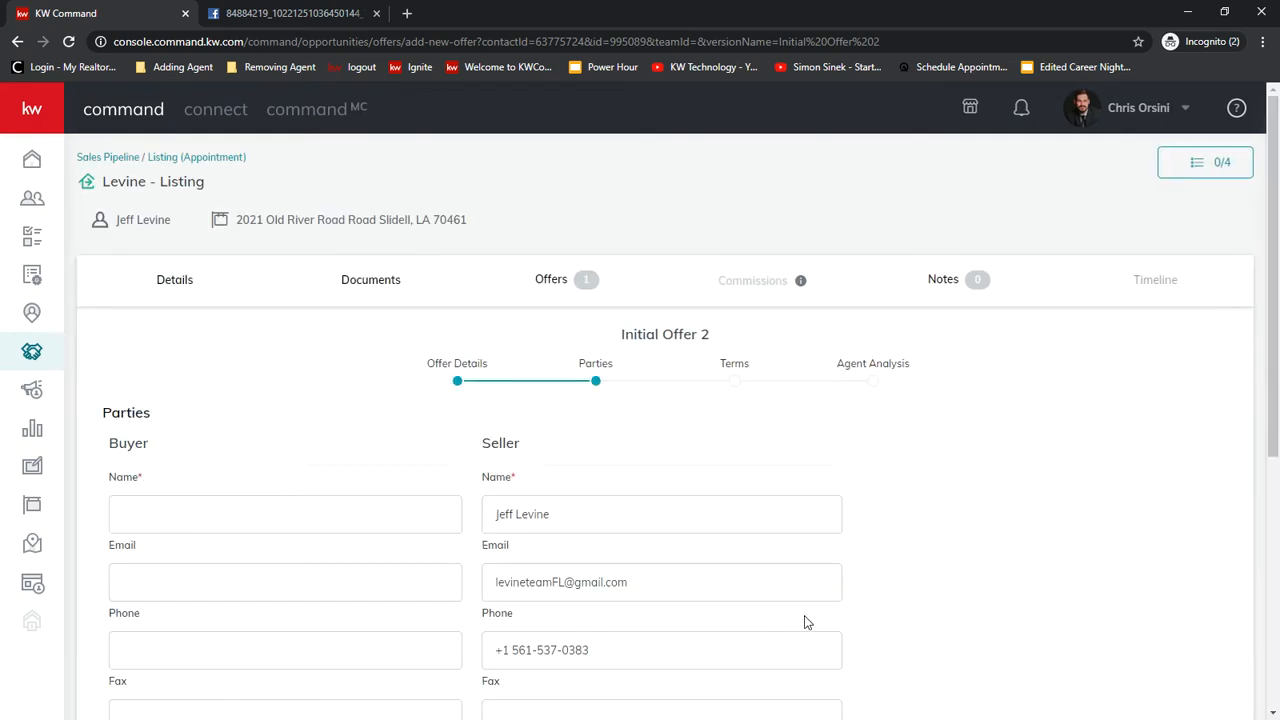
{"action": "left_click", "coordinate": [202, 506]}
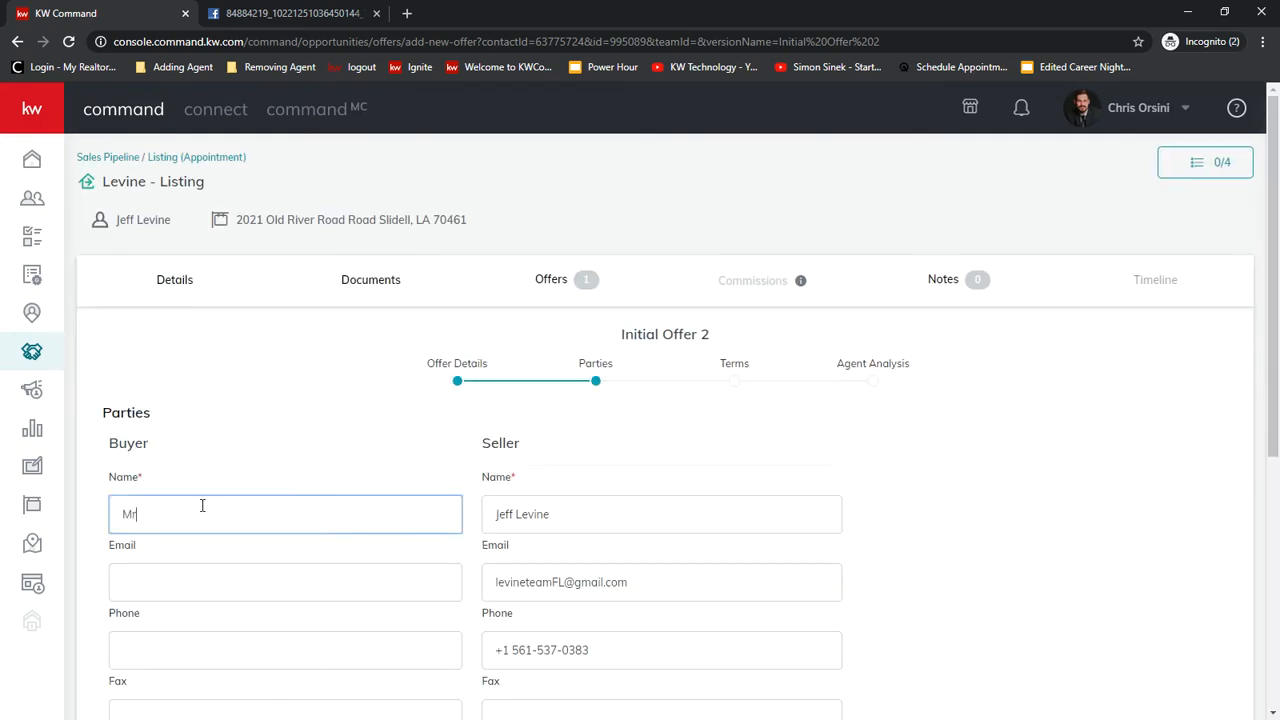
{"action": "scroll", "coordinate": [202, 506], "scroll_direction": "down", "scroll_amount": 5}
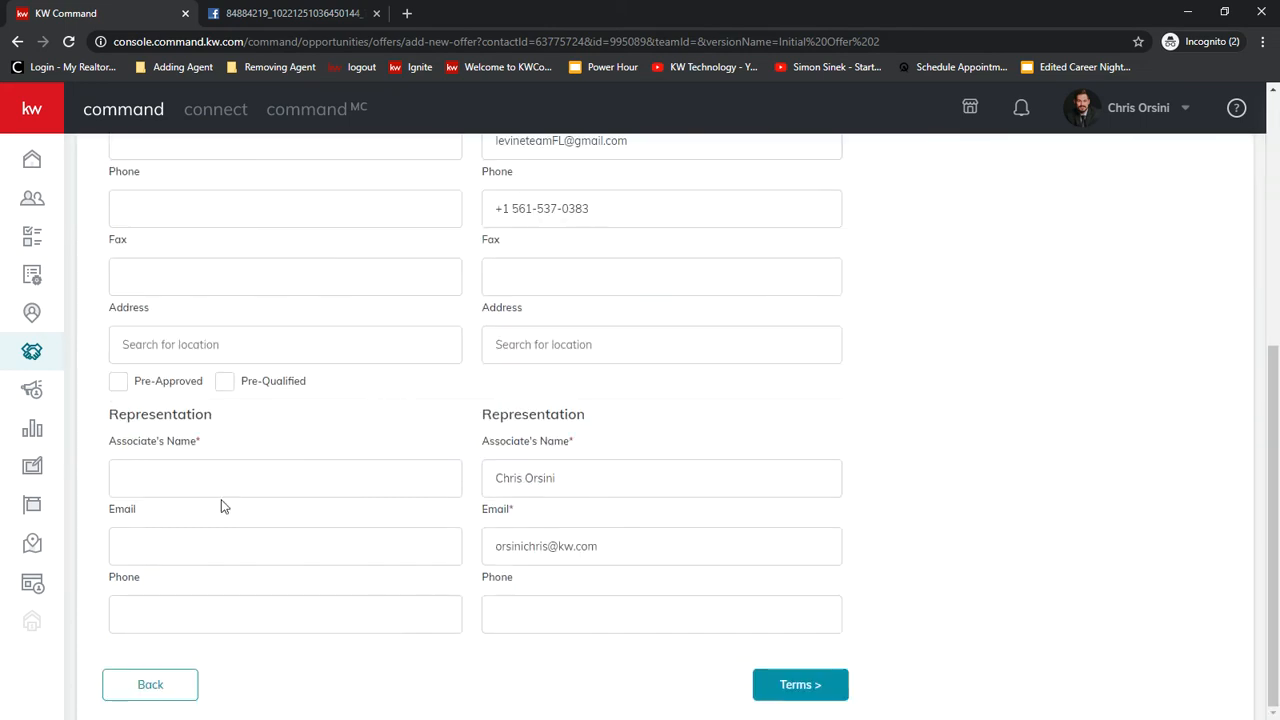
{"action": "left_click", "coordinate": [222, 478]}
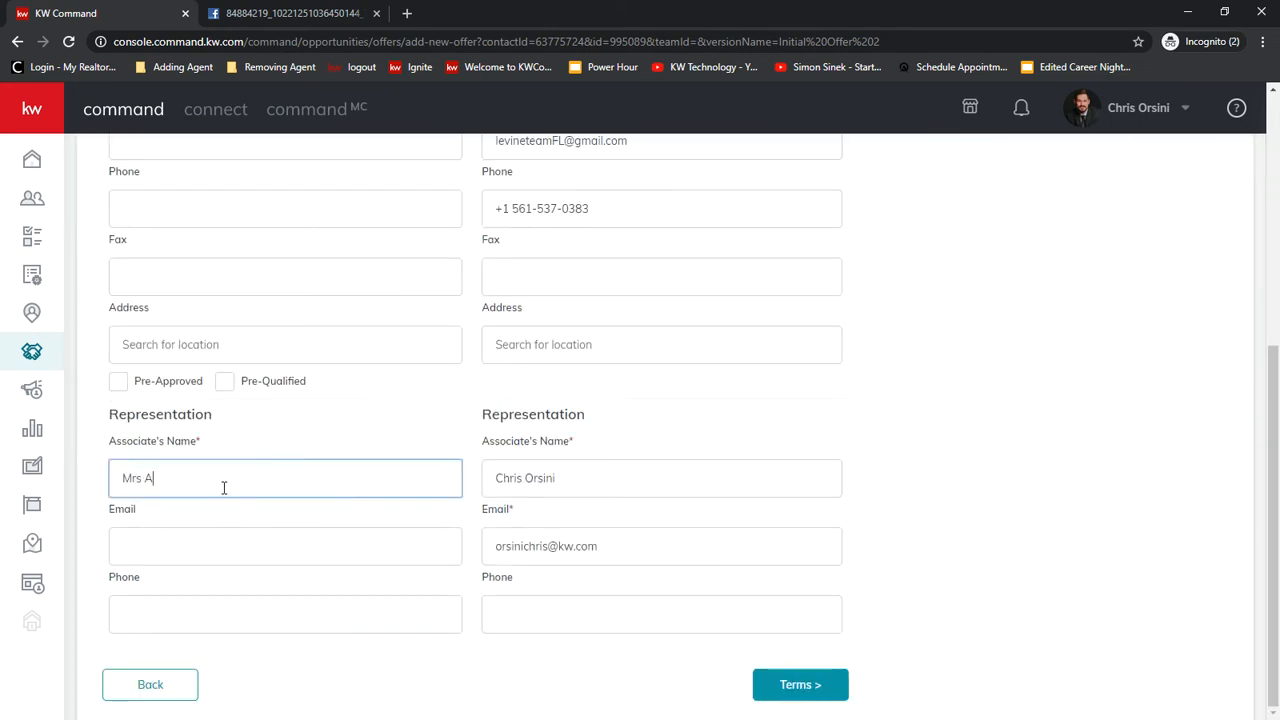
{"action": "type", "text": "Mrs Agent"}
{"action": "left_click", "coordinate": [826, 686]}
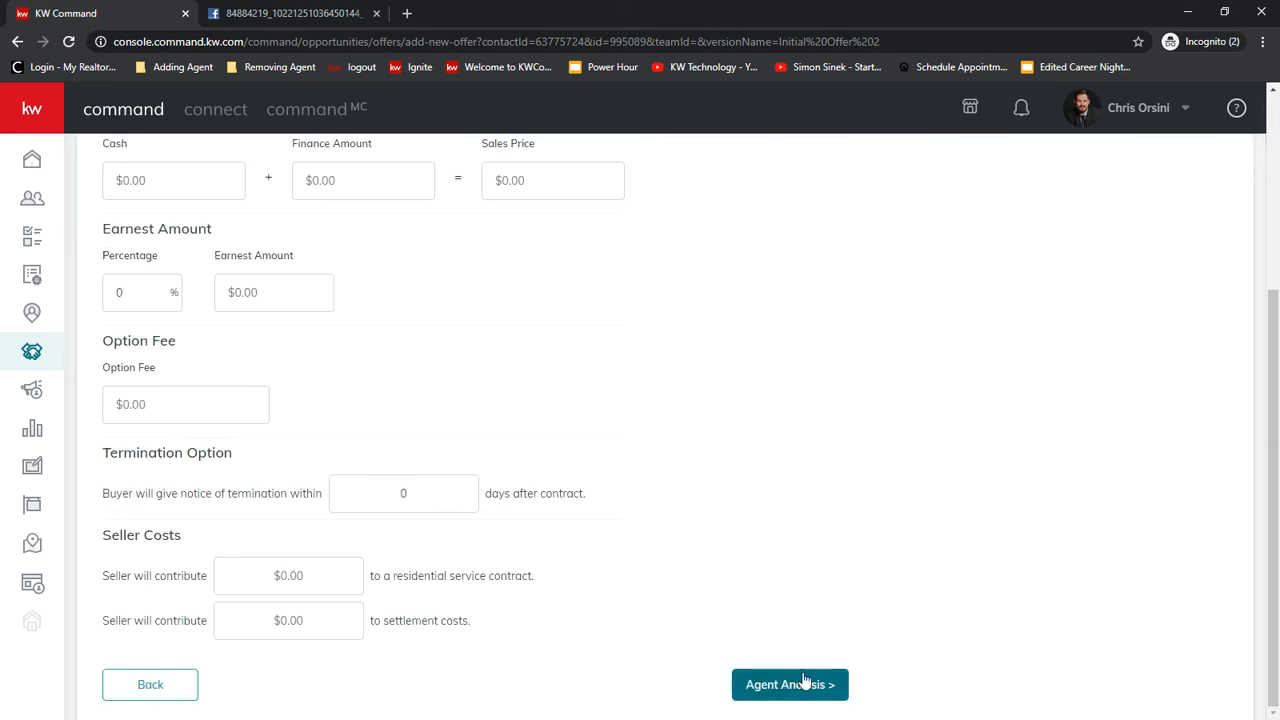
Set Initial Offer 2's cash to $600,000 and save the offer with the agent analysis left blank.
{"action": "scroll", "coordinate": [425, 356], "scroll_direction": "up", "scroll_amount": 1}
{"action": "left_click", "coordinate": [198, 430]}
{"action": "type", "text": "6"}
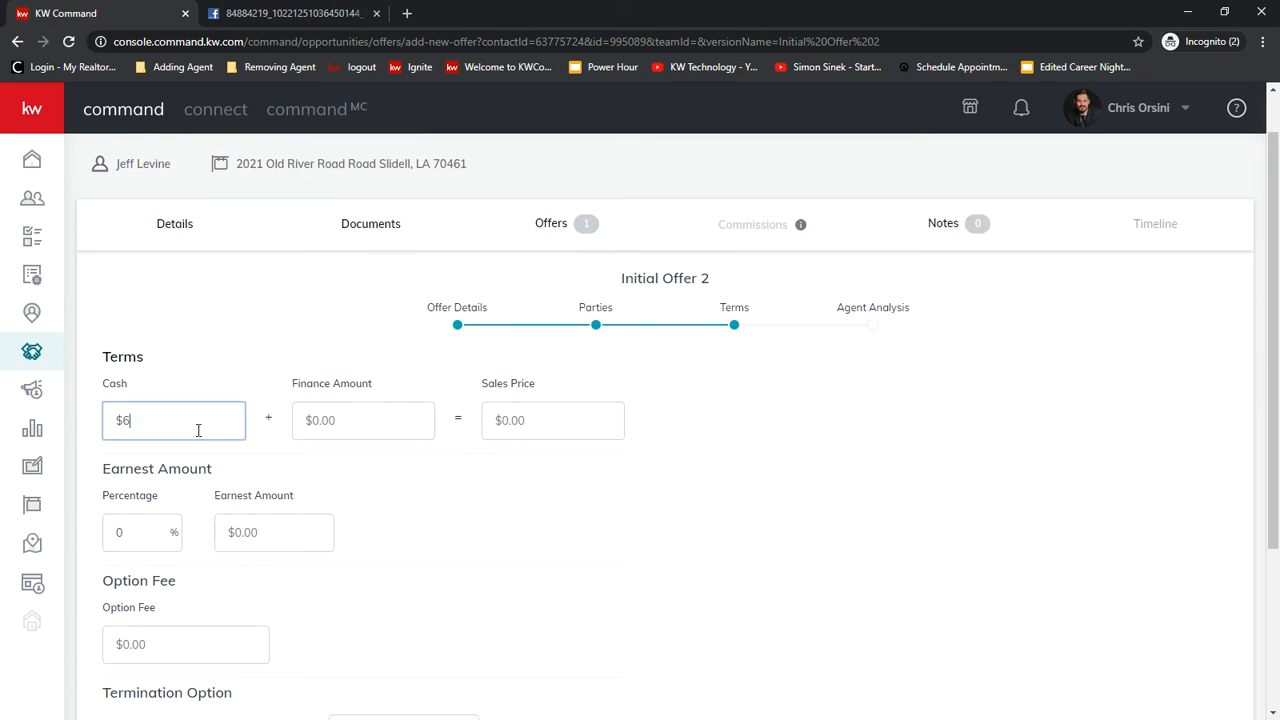
{"action": "type", "text": "00,000"}
{"action": "scroll", "coordinate": [771, 400], "scroll_direction": "down", "scroll_amount": 3}
{"action": "left_click", "coordinate": [782, 682]}
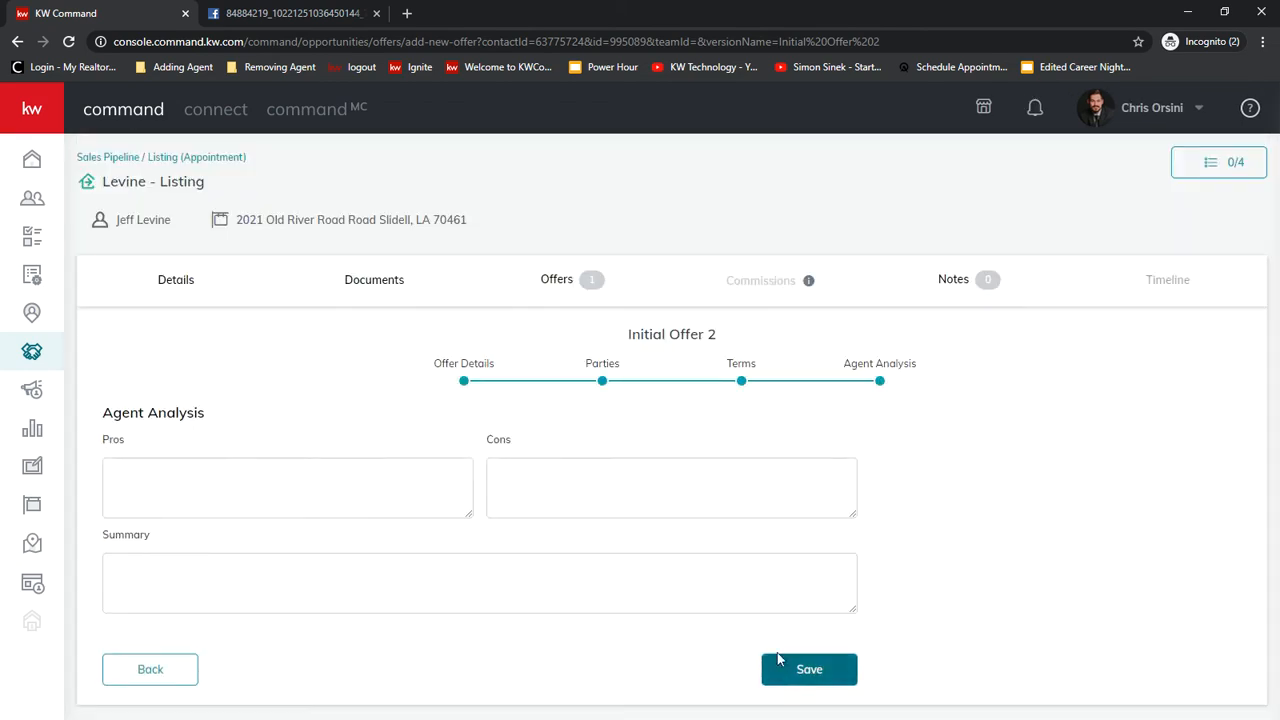
{"action": "left_click", "coordinate": [799, 676]}
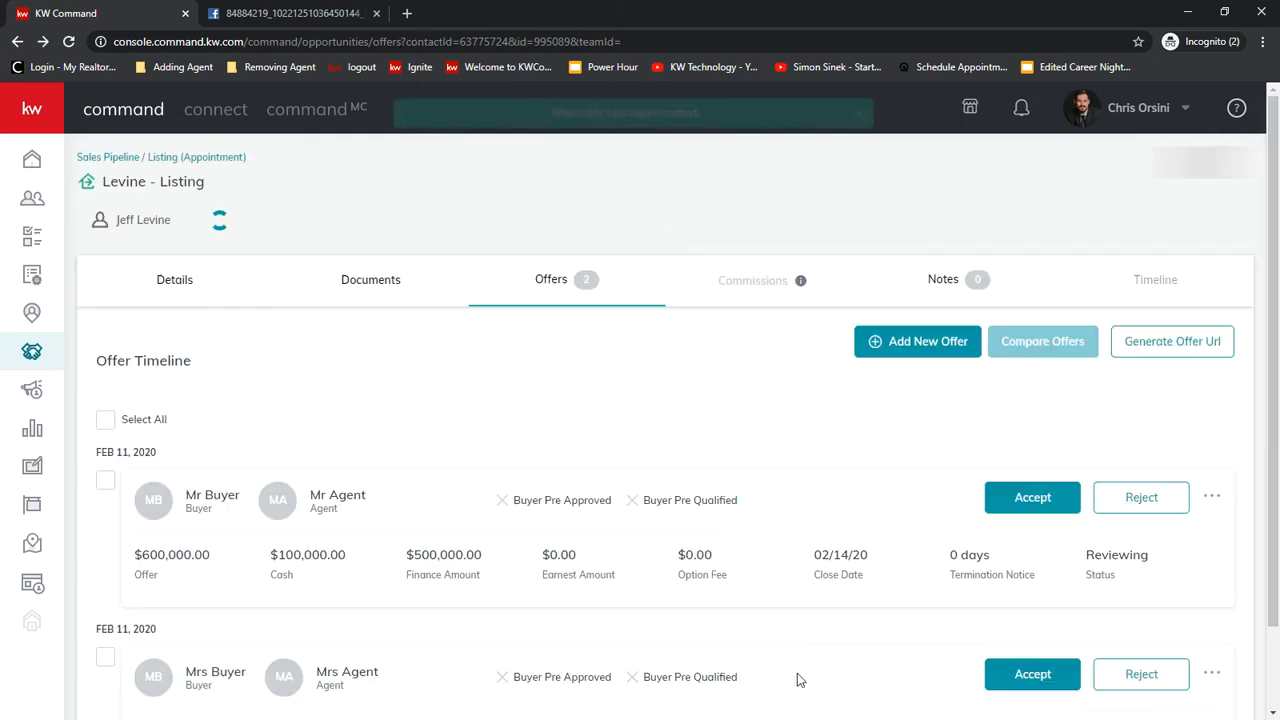
Select all offers, examine their side-by-side comparison of price, terms and dates, and return to the offer list.
{"action": "scroll", "coordinate": [481, 437], "scroll_direction": "down", "scroll_amount": 1}
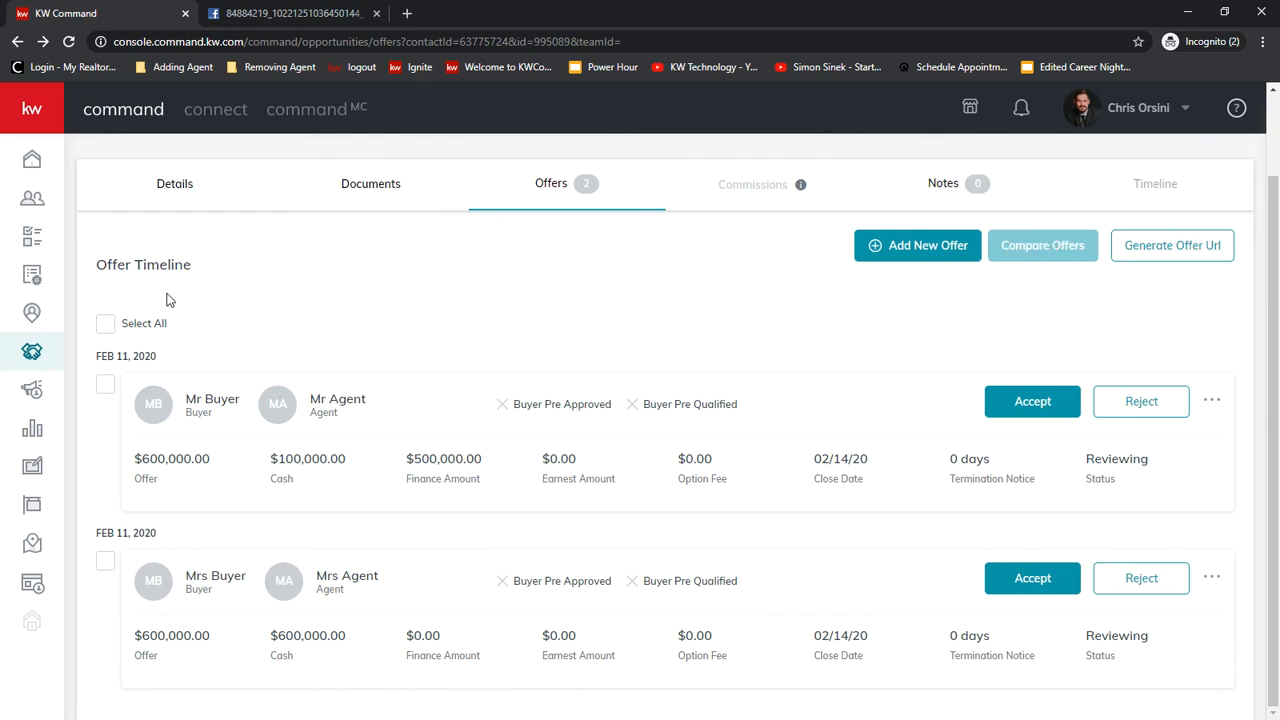
{"action": "left_click", "coordinate": [106, 326]}
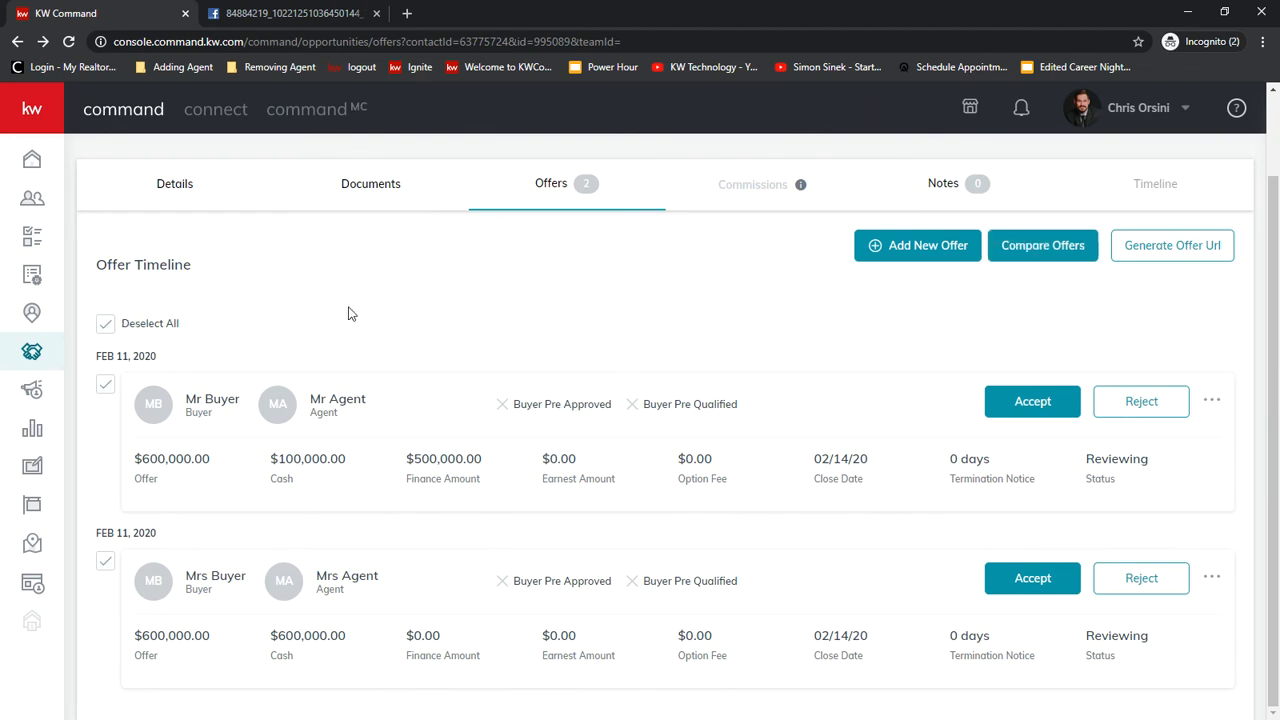
{"action": "left_click", "coordinate": [1072, 251]}
{"action": "scroll", "coordinate": [797, 449], "scroll_direction": "down", "scroll_amount": 2}
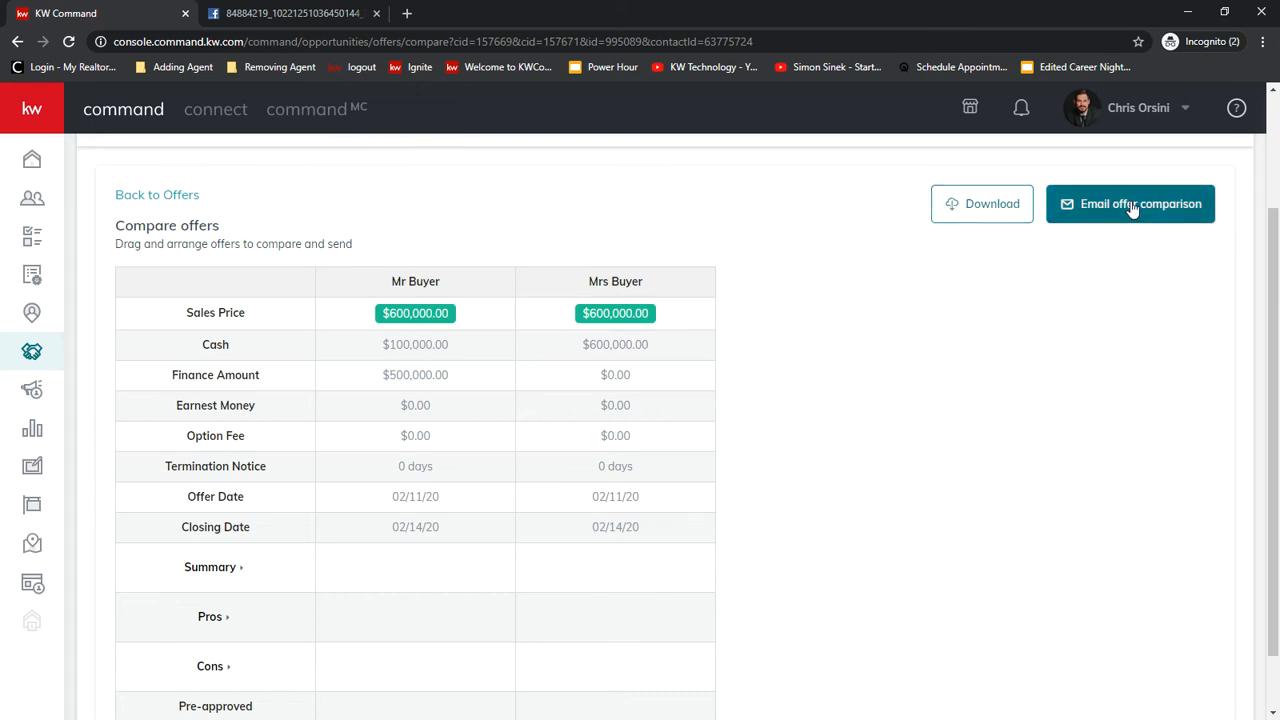
{"action": "scroll", "coordinate": [897, 432], "scroll_direction": "down", "scroll_amount": 1}
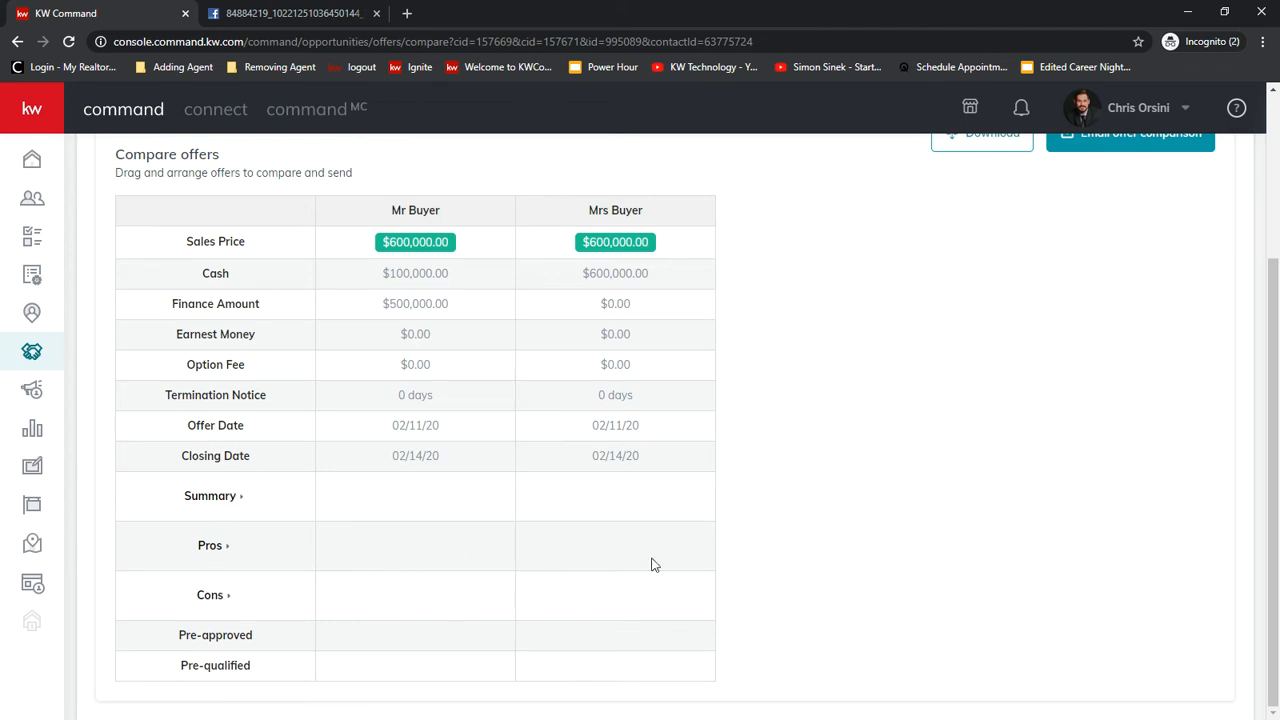
{"action": "scroll", "coordinate": [1015, 548], "scroll_direction": "up", "scroll_amount": 3}
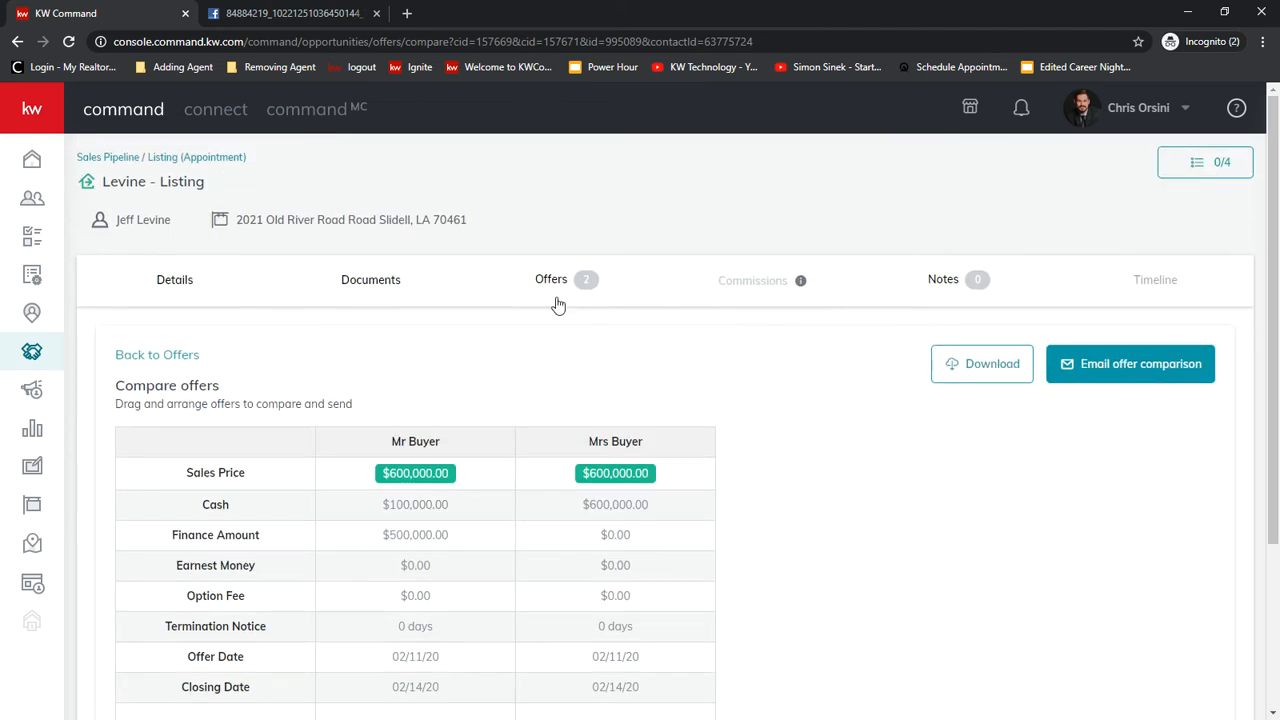
{"action": "left_click", "coordinate": [550, 284]}
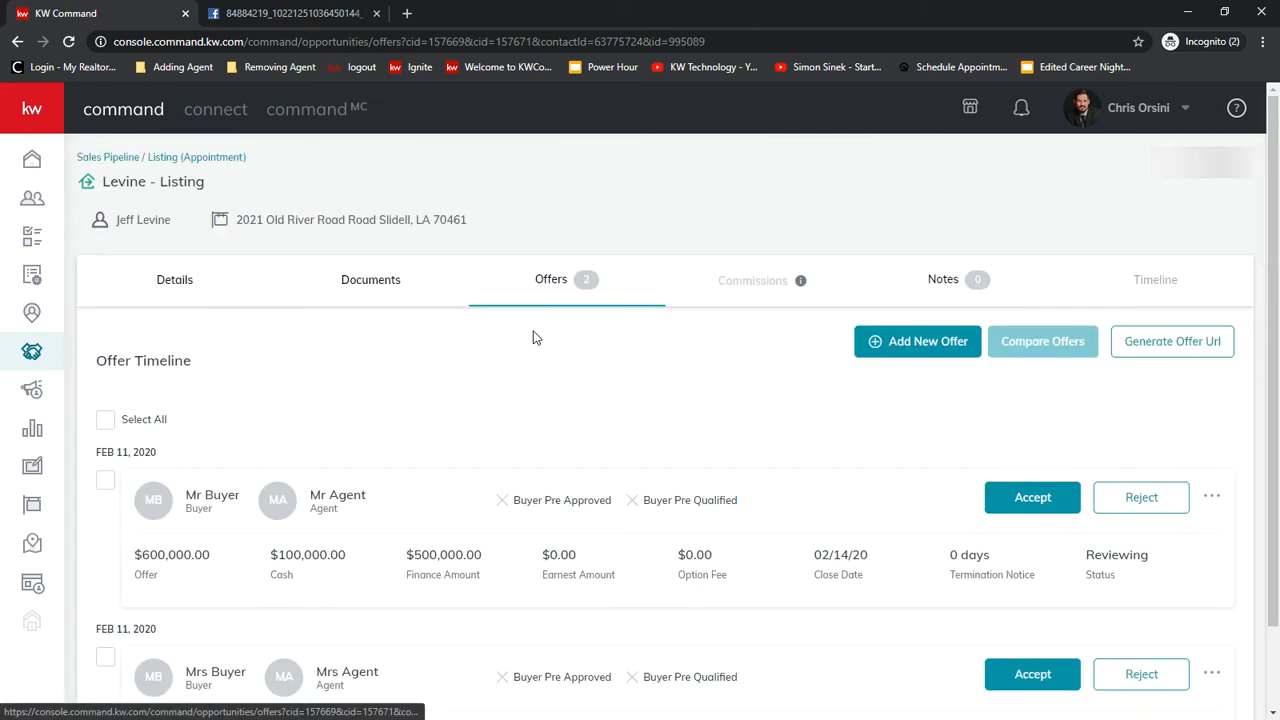
Generate the offer URL for the listing and copy the link.
{"action": "scroll", "coordinate": [1008, 375], "scroll_direction": "down", "scroll_amount": 1}
{"action": "scroll", "coordinate": [723, 579], "scroll_direction": "up", "scroll_amount": 1}
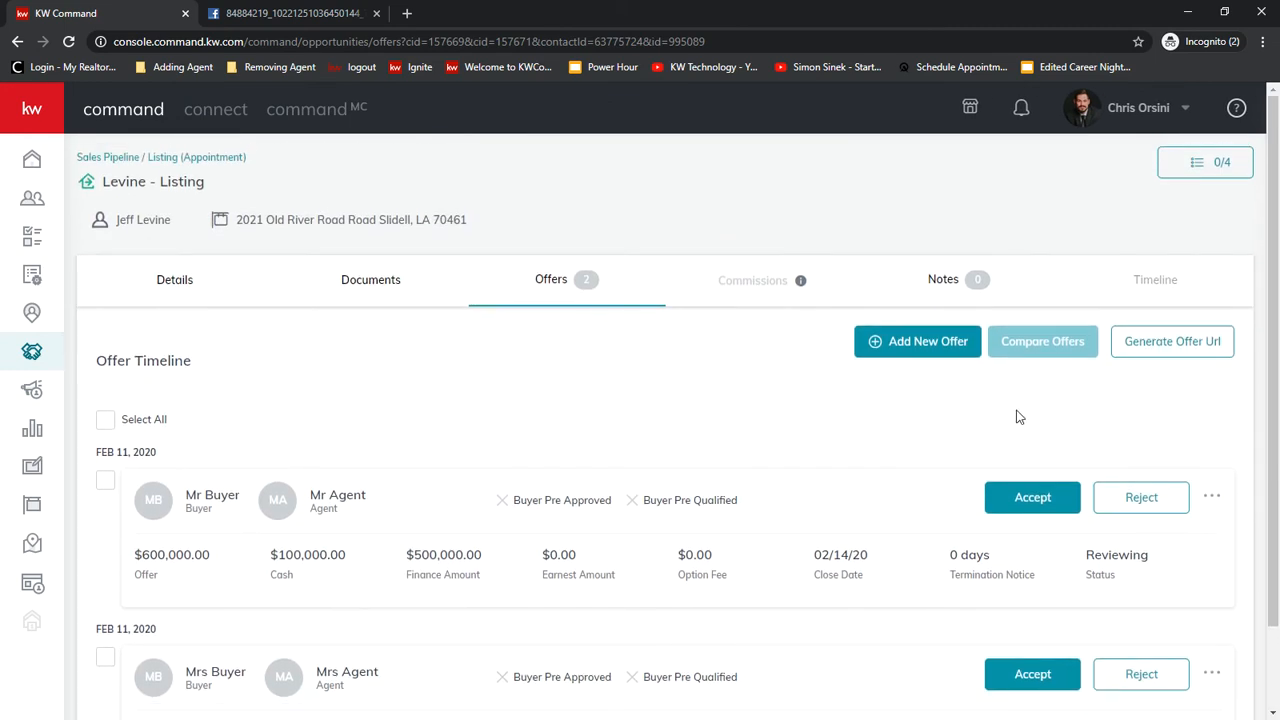
{"action": "left_click", "coordinate": [1179, 344]}
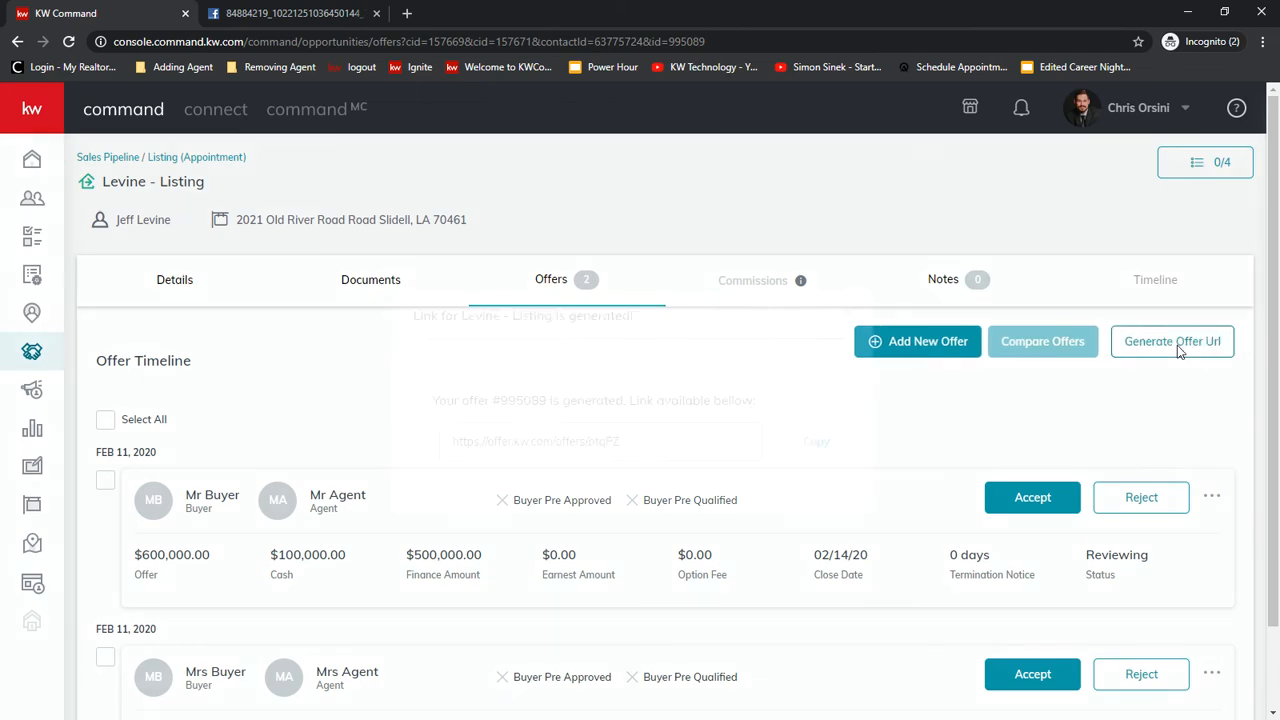
{"action": "left_click", "coordinate": [815, 443]}
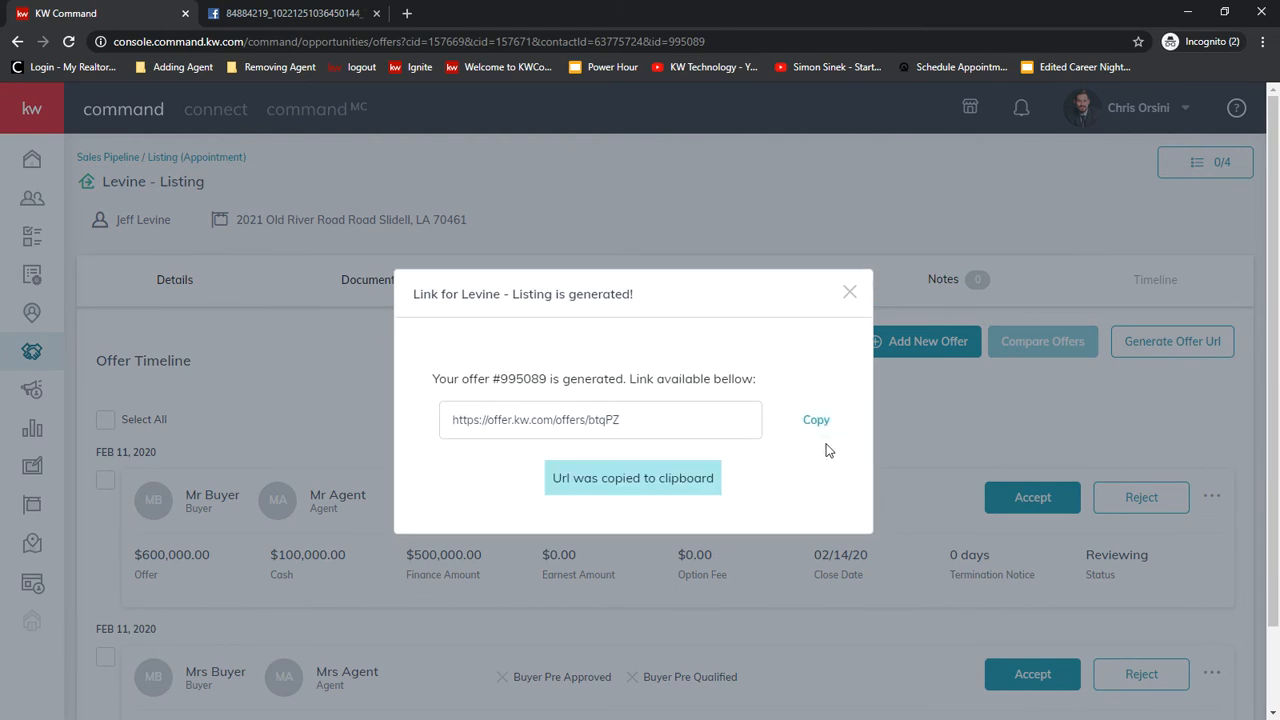
Open the copied offer link in a new browser tab to show the listing's offer form.
{"action": "left_click", "coordinate": [407, 13]}
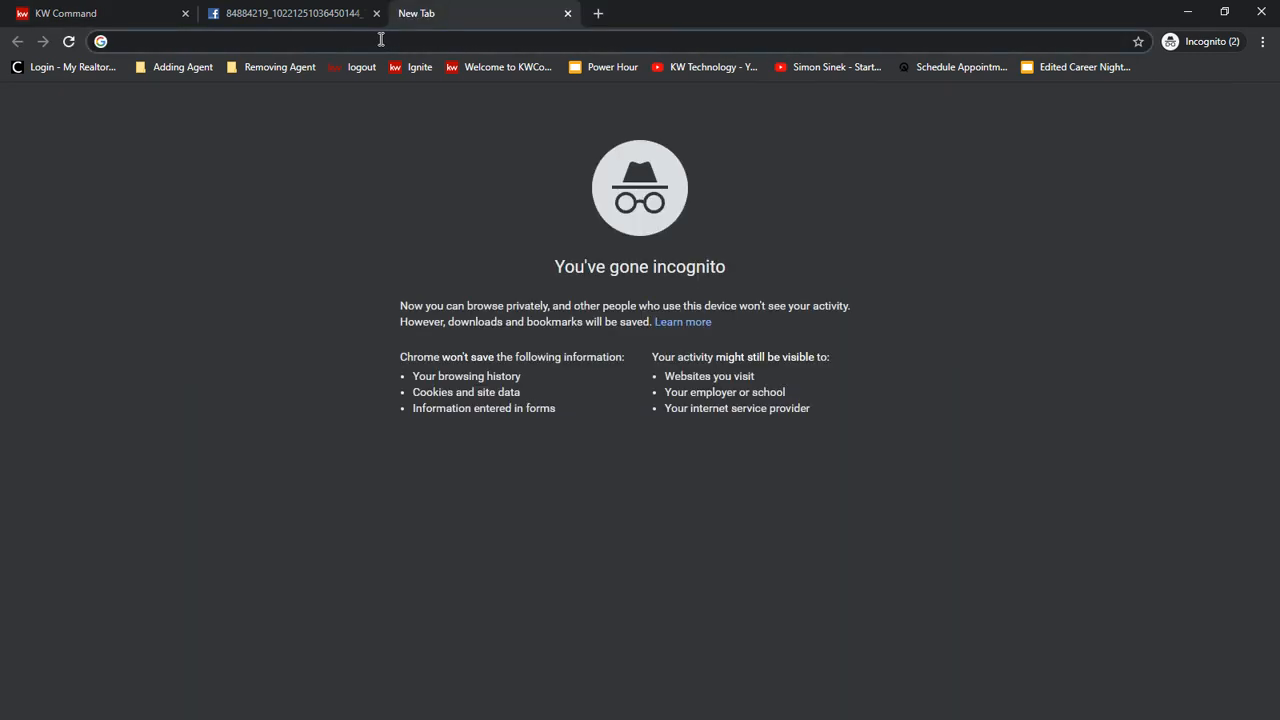
{"action": "key", "text": "ctrl+v"}
{"action": "key", "text": "Return"}
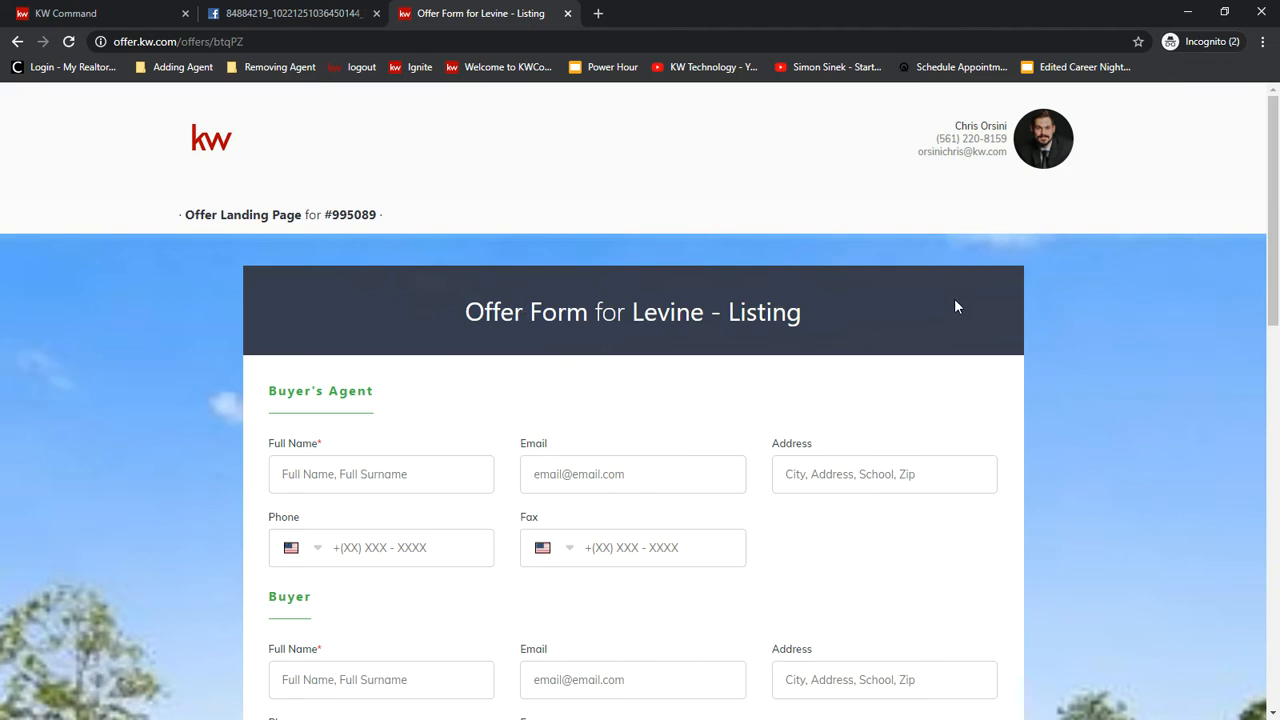
Look through the online offer form down to its property and seller details, and return to the listing's offer timeline in KW Command.
{"action": "scroll", "coordinate": [560, 290], "scroll_direction": "down", "scroll_amount": 3}
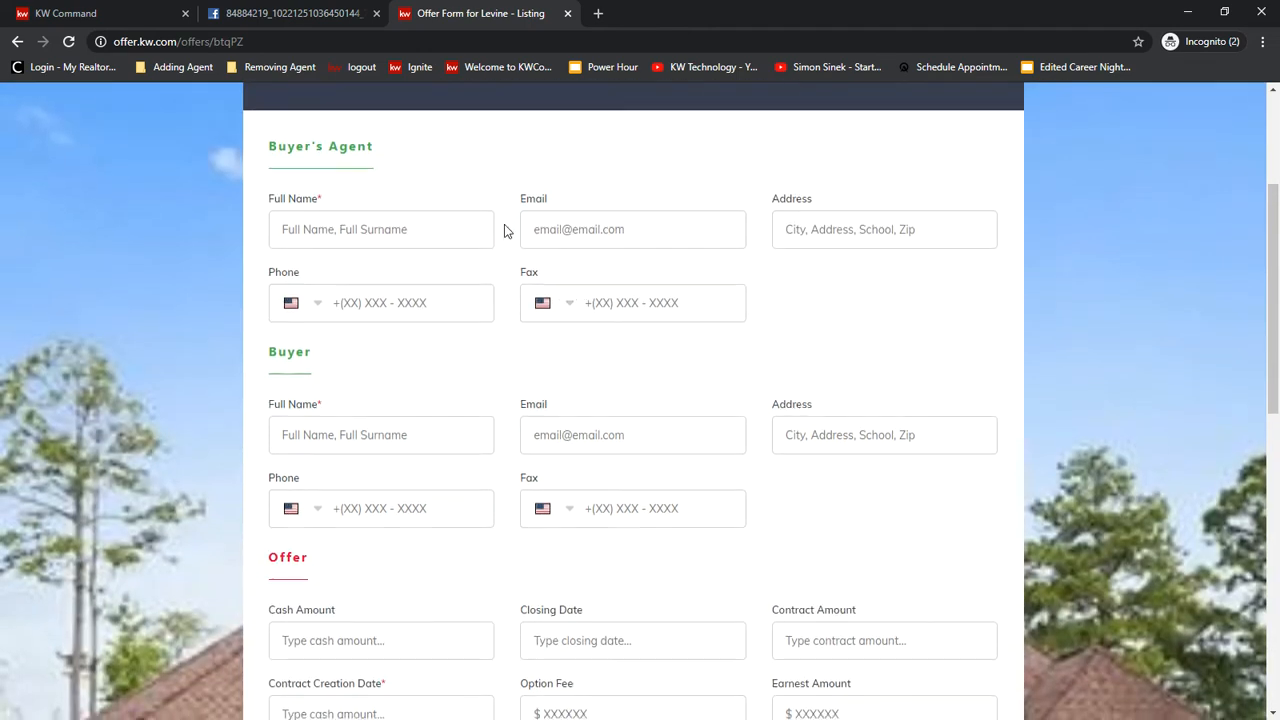
{"action": "scroll", "coordinate": [506, 232], "scroll_direction": "down", "scroll_amount": 8}
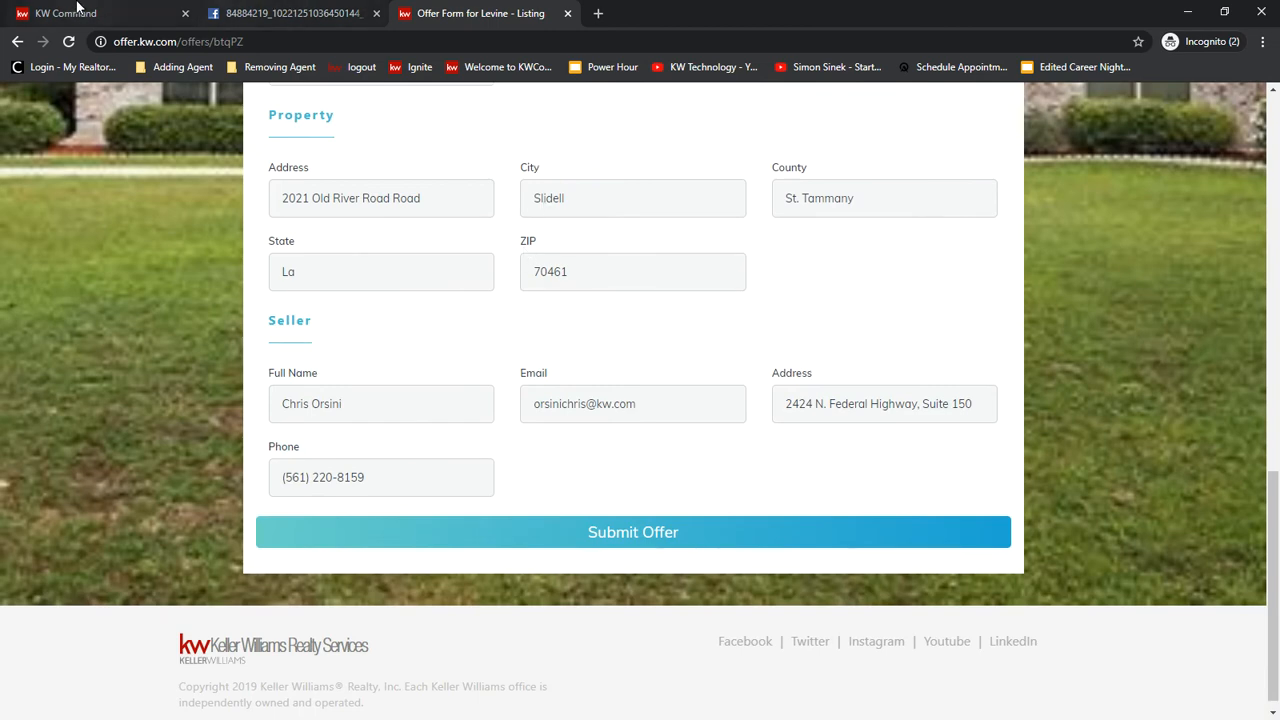
{"action": "left_click", "coordinate": [110, 13]}
{"action": "left_click", "coordinate": [847, 315]}
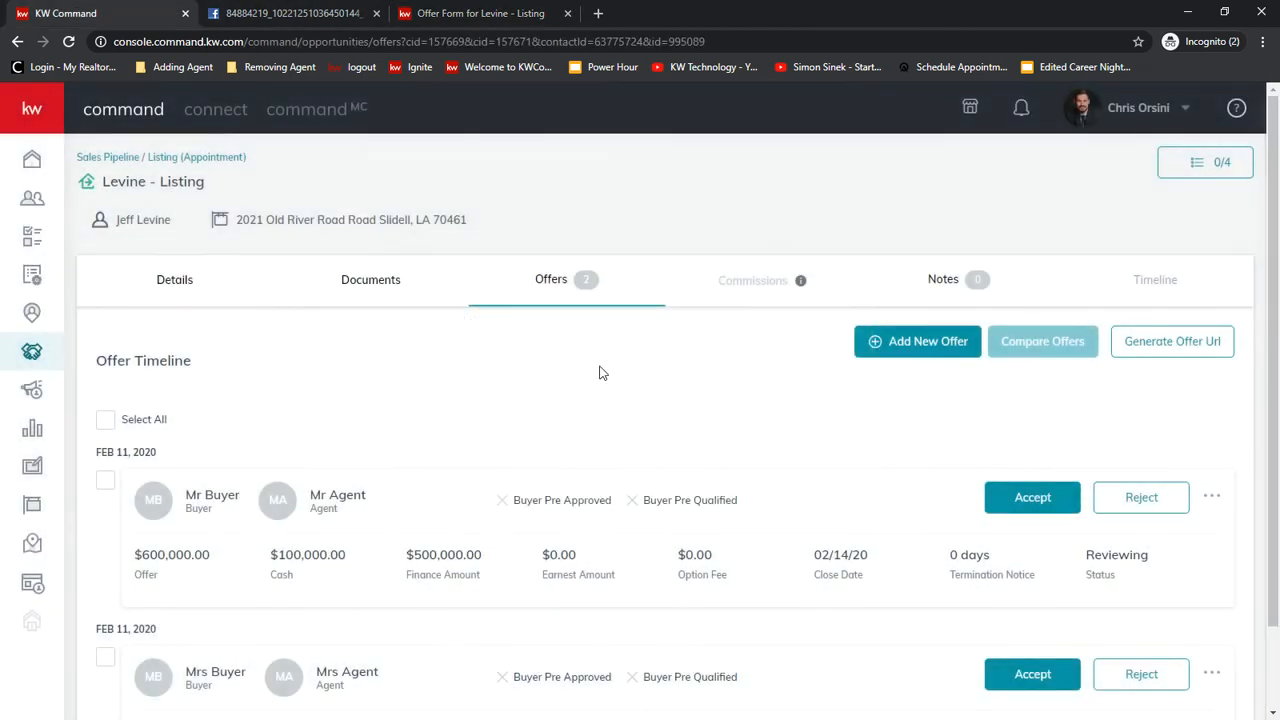
Accept the second offer, the all-cash one for $600,000, and open the listing's commissions.
{"action": "scroll", "coordinate": [760, 400], "scroll_direction": "down", "scroll_amount": 1}
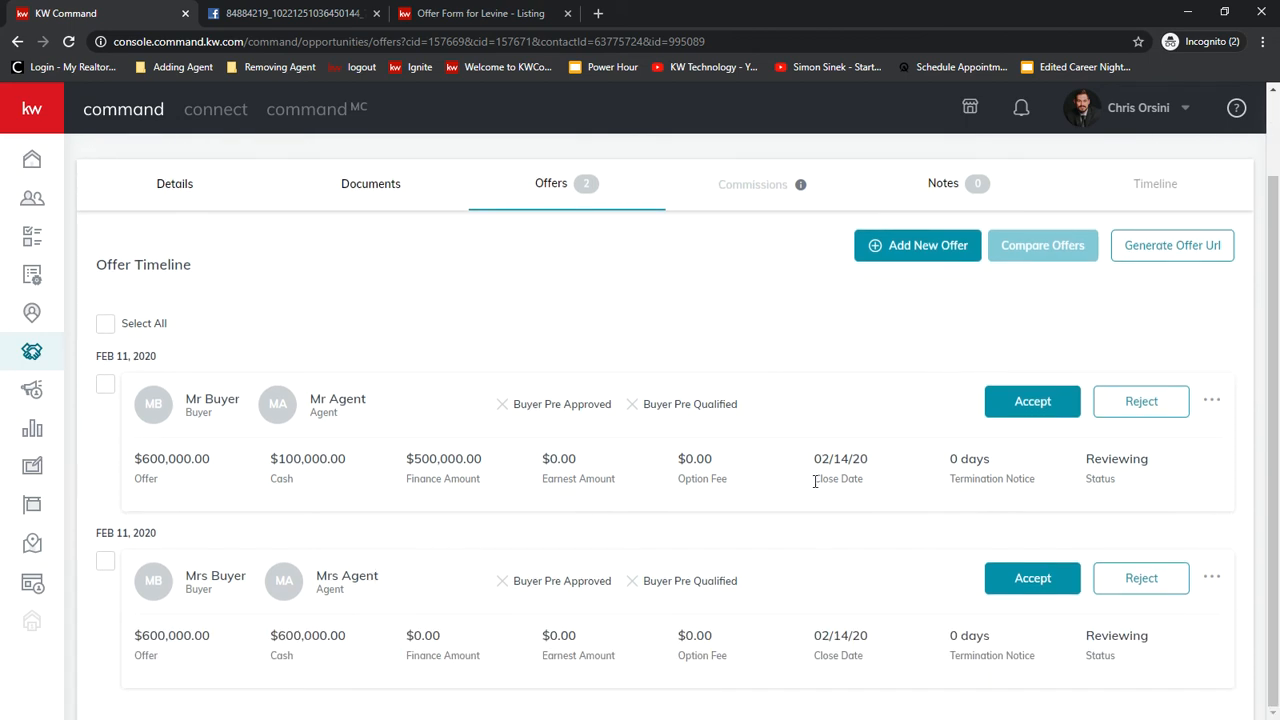
{"action": "left_click", "coordinate": [1033, 580]}
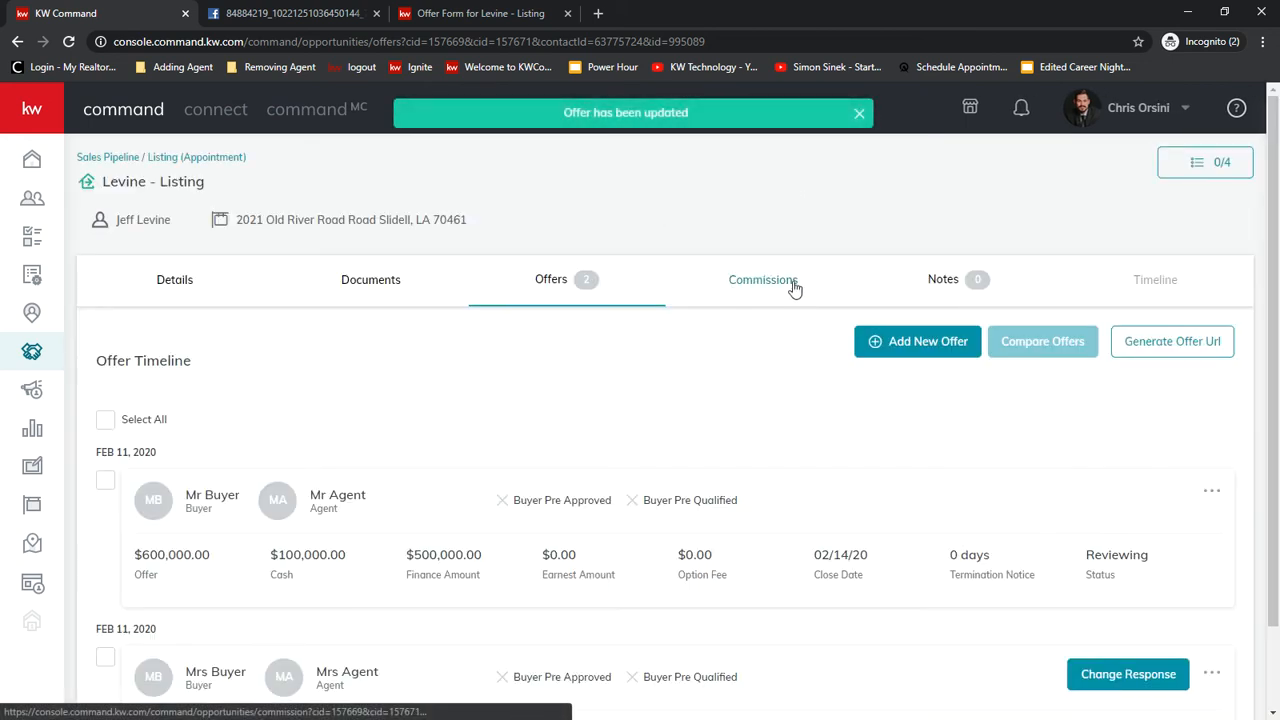
{"action": "left_click", "coordinate": [761, 284]}
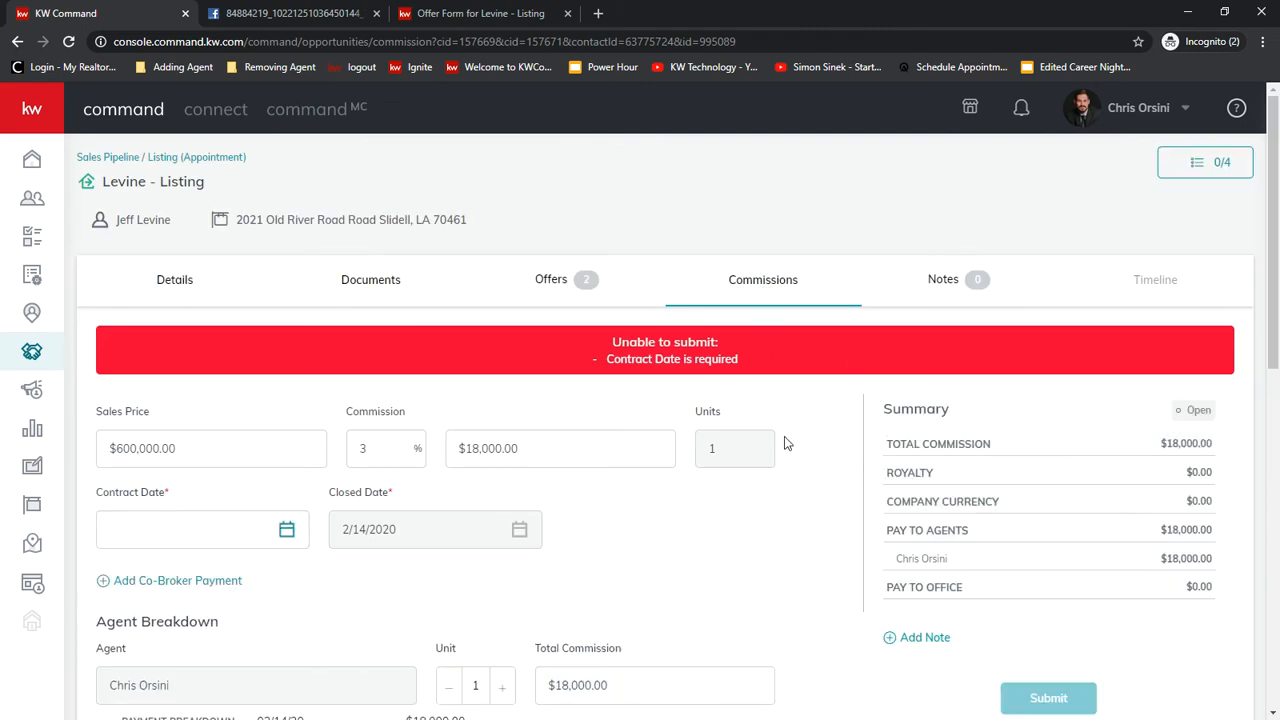
Examine the commission form's submission requirements, sales price, commission amount, dates and summary.
{"action": "scroll", "coordinate": [800, 436], "scroll_direction": "down", "scroll_amount": 2}
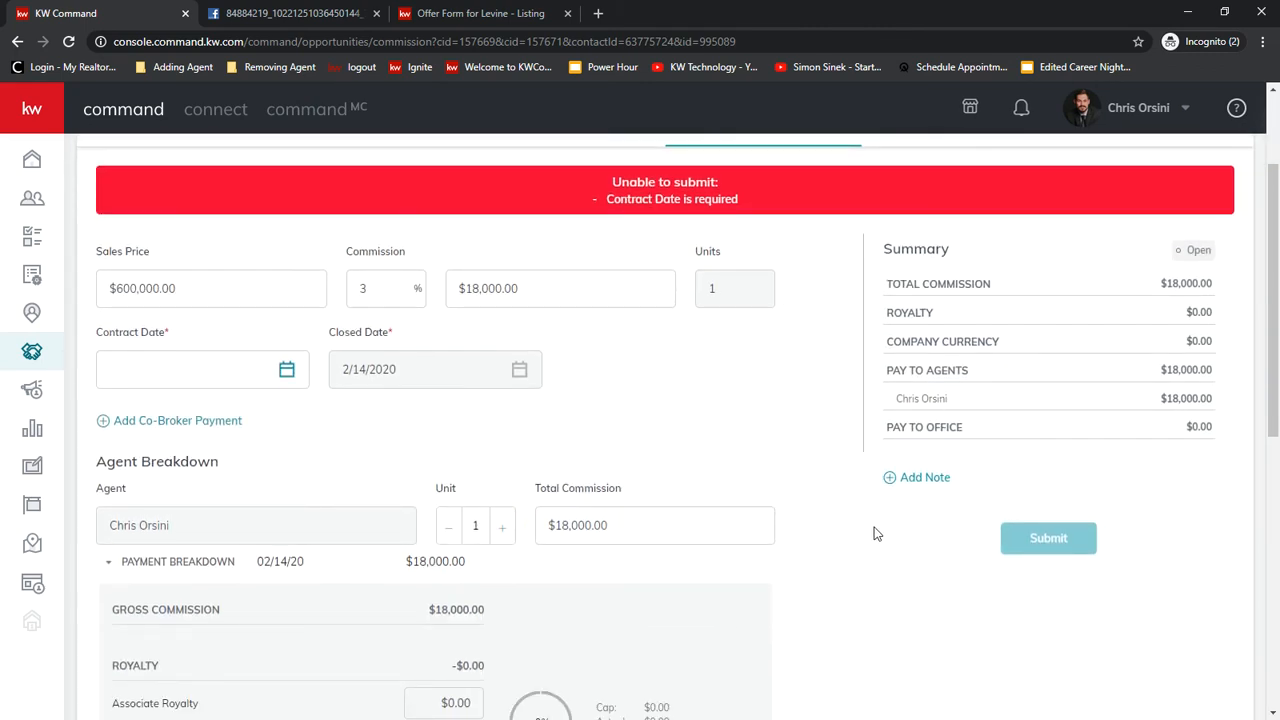
{"action": "scroll", "coordinate": [826, 436], "scroll_direction": "up", "scroll_amount": 2}
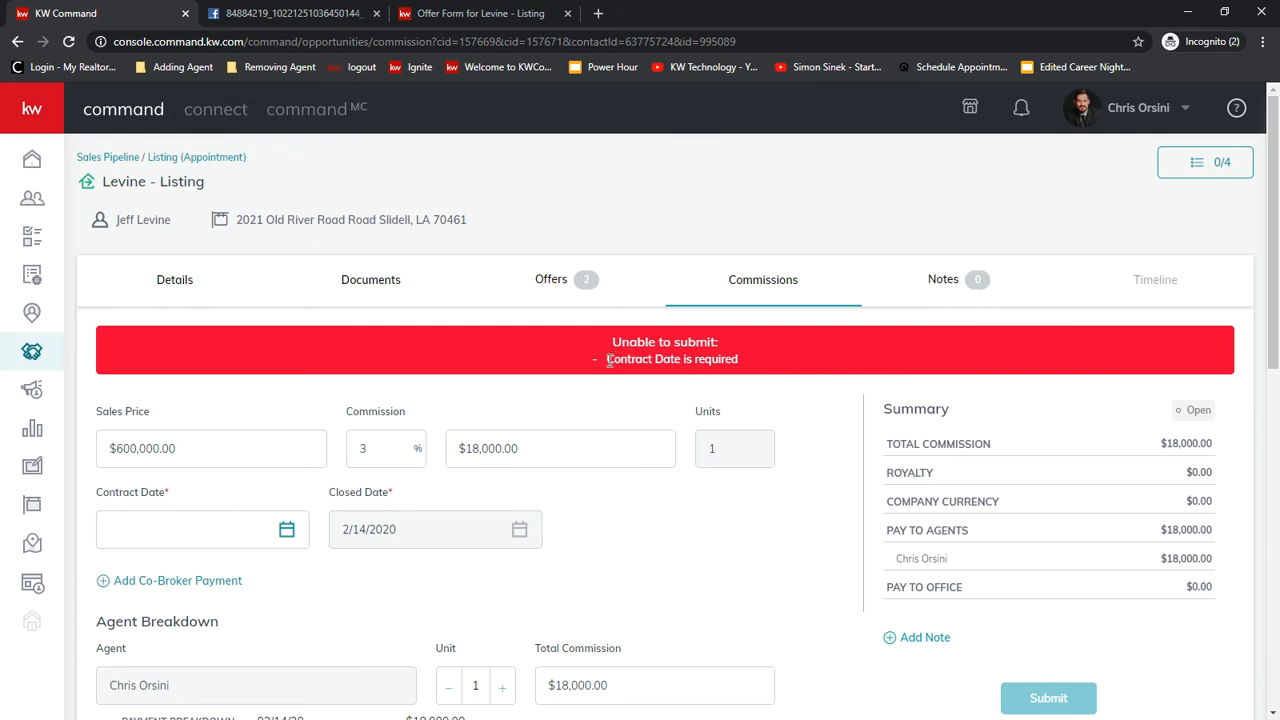
{"action": "left_click_drag", "start_coordinate": [607, 360], "coordinate": [746, 364]}
{"action": "left_click", "coordinate": [746, 364]}
{"action": "scroll", "coordinate": [763, 525], "scroll_direction": "down", "scroll_amount": 1}
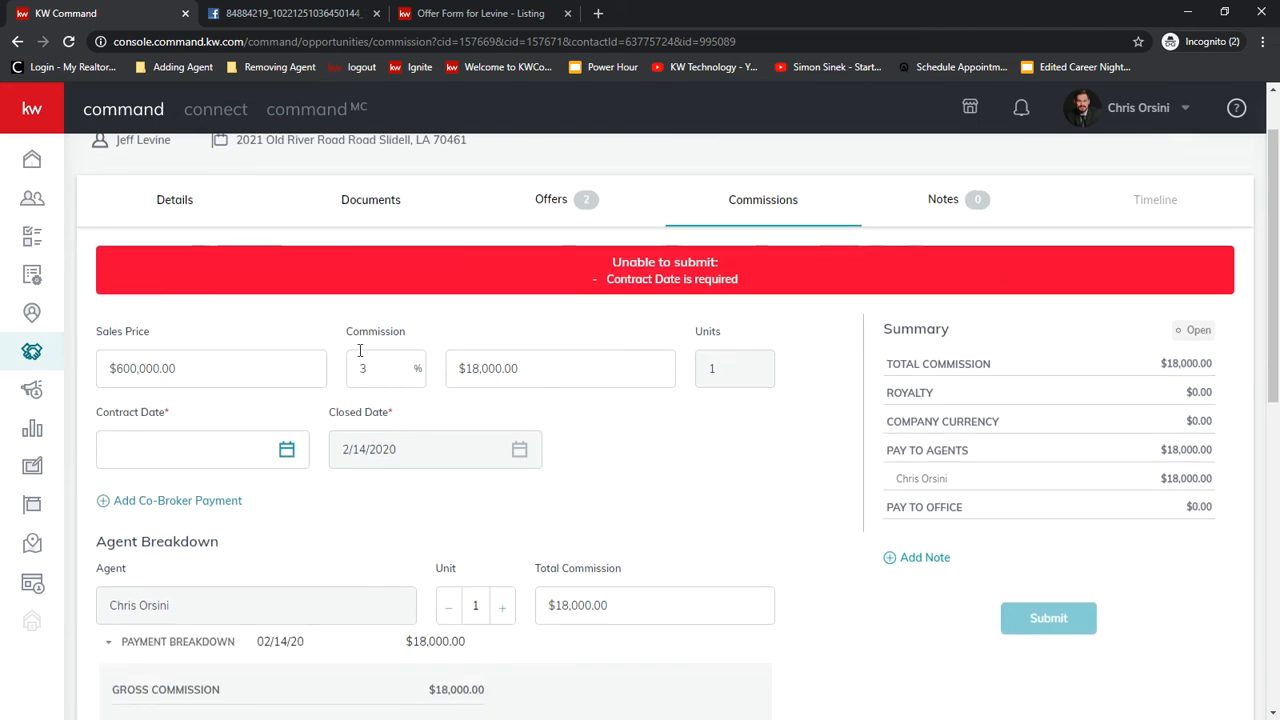
{"action": "left_click", "coordinate": [245, 367]}
{"action": "left_click_drag", "start_coordinate": [520, 368], "coordinate": [456, 368]}
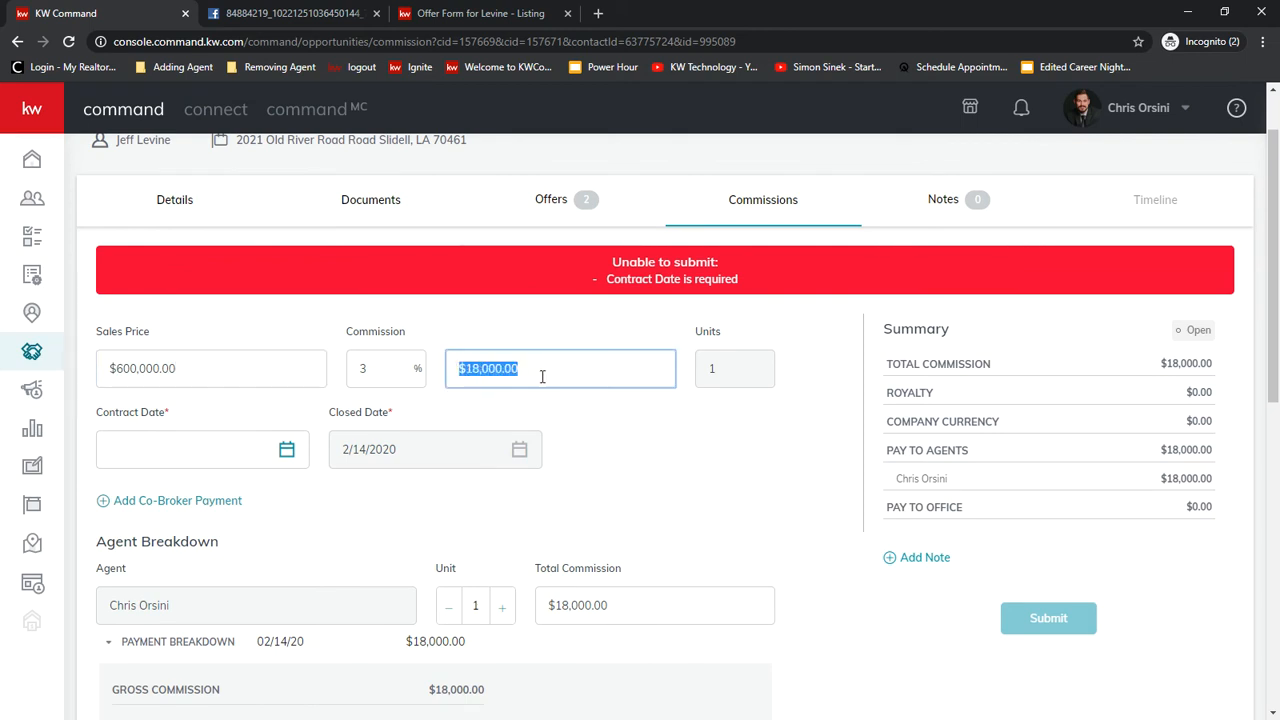
{"action": "left_click", "coordinate": [660, 448]}
Set the agent's unit to 0.5 and total commission to $9,000 in the agent breakdown.
{"action": "scroll", "coordinate": [666, 446], "scroll_direction": "down", "scroll_amount": 3}
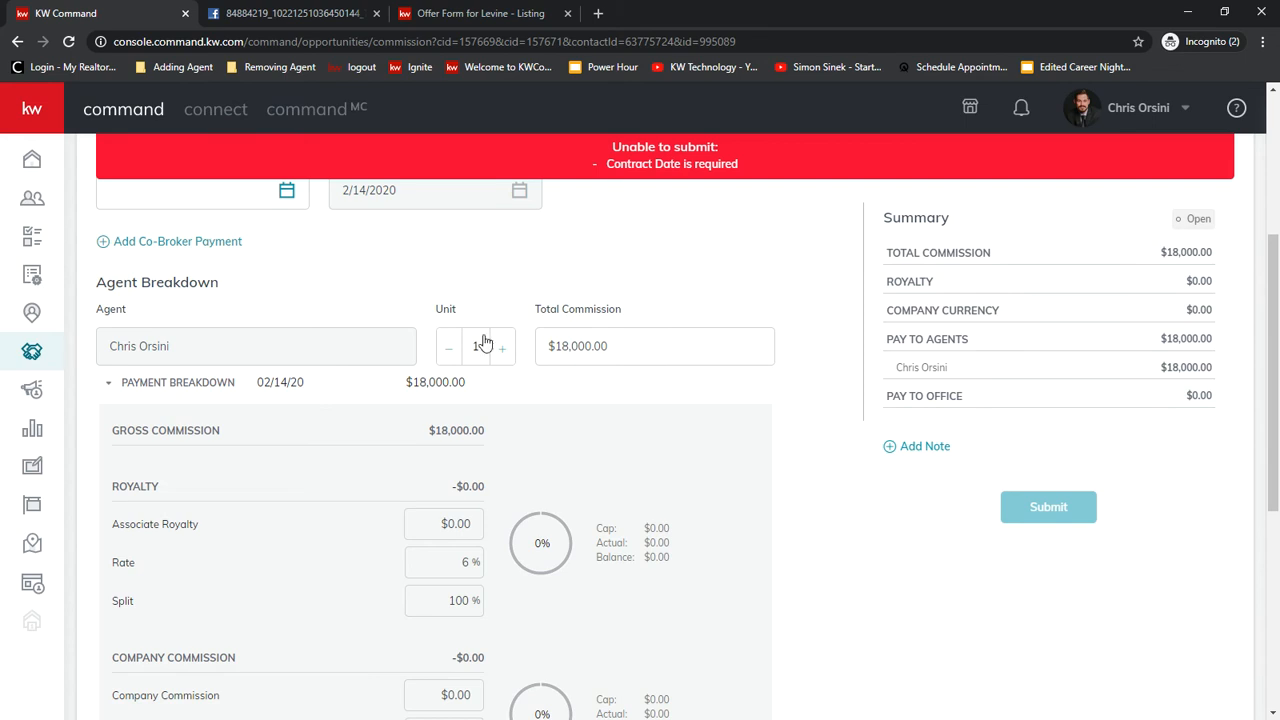
{"action": "left_click", "coordinate": [448, 354]}
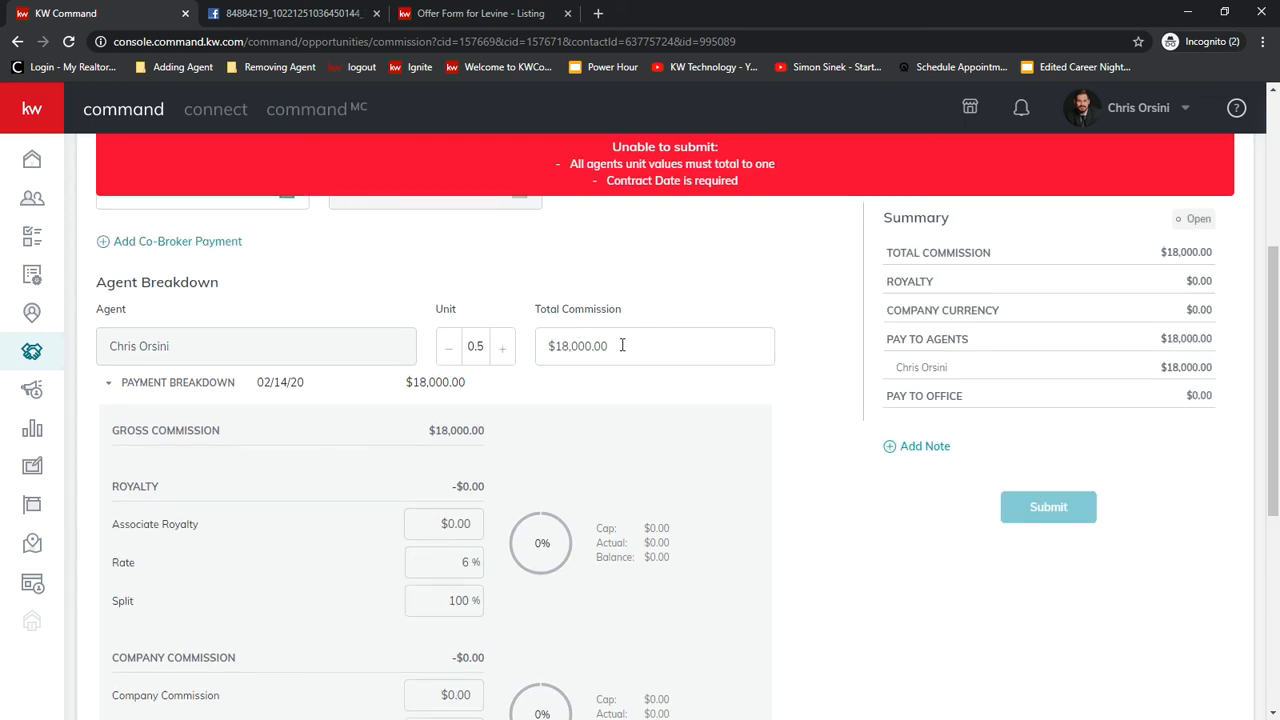
{"action": "left_click_drag", "start_coordinate": [622, 345], "coordinate": [561, 346]}
{"action": "type", "text": "9000"}
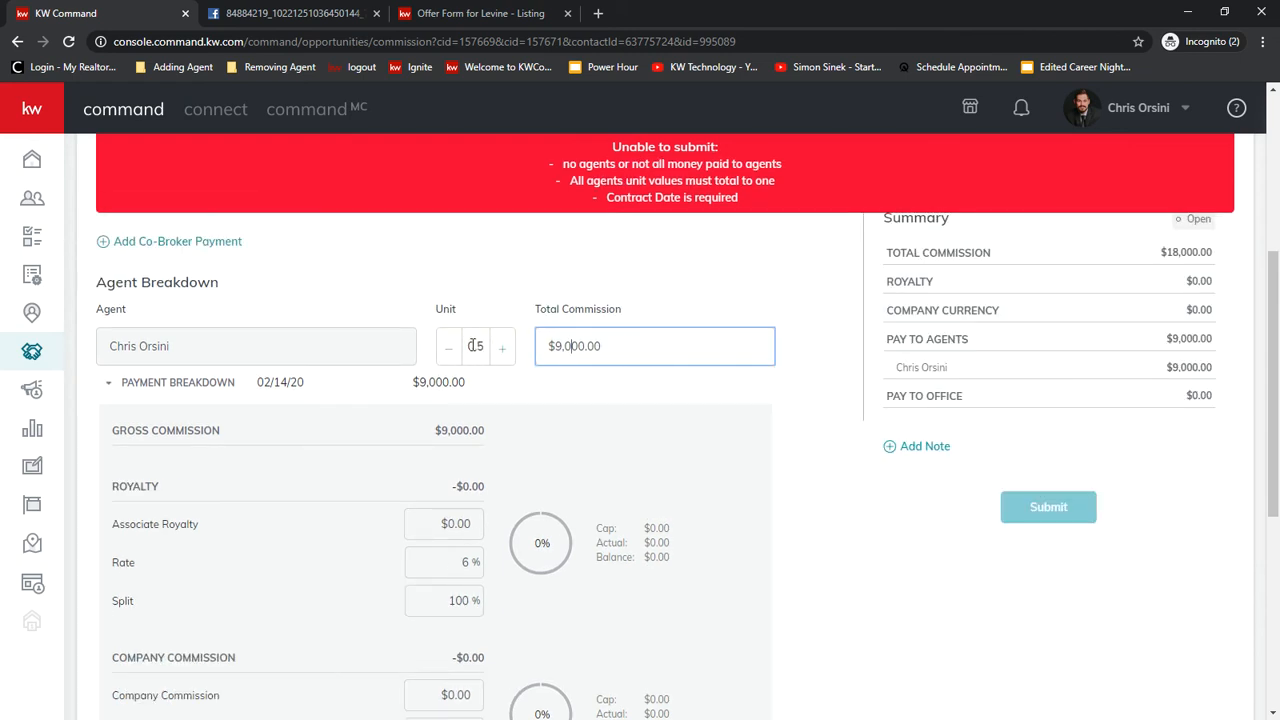
{"action": "double_click", "coordinate": [475, 346]}
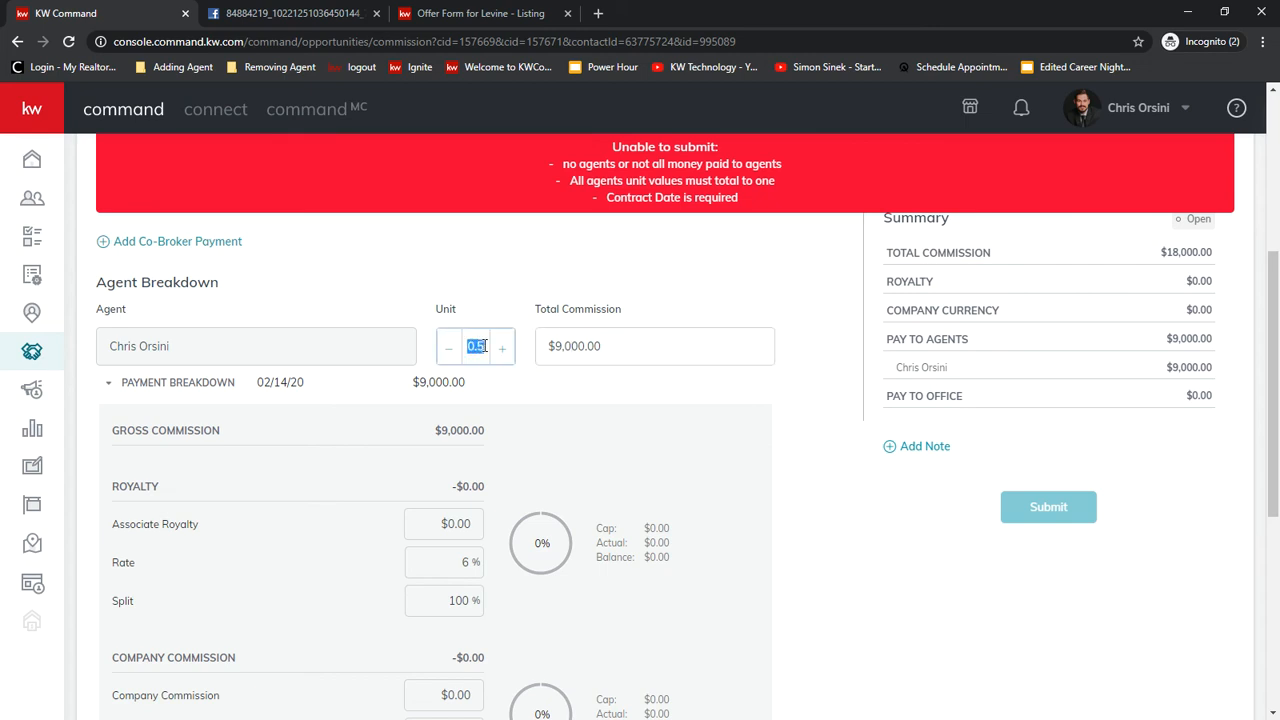
{"action": "left_click", "coordinate": [477, 346]}
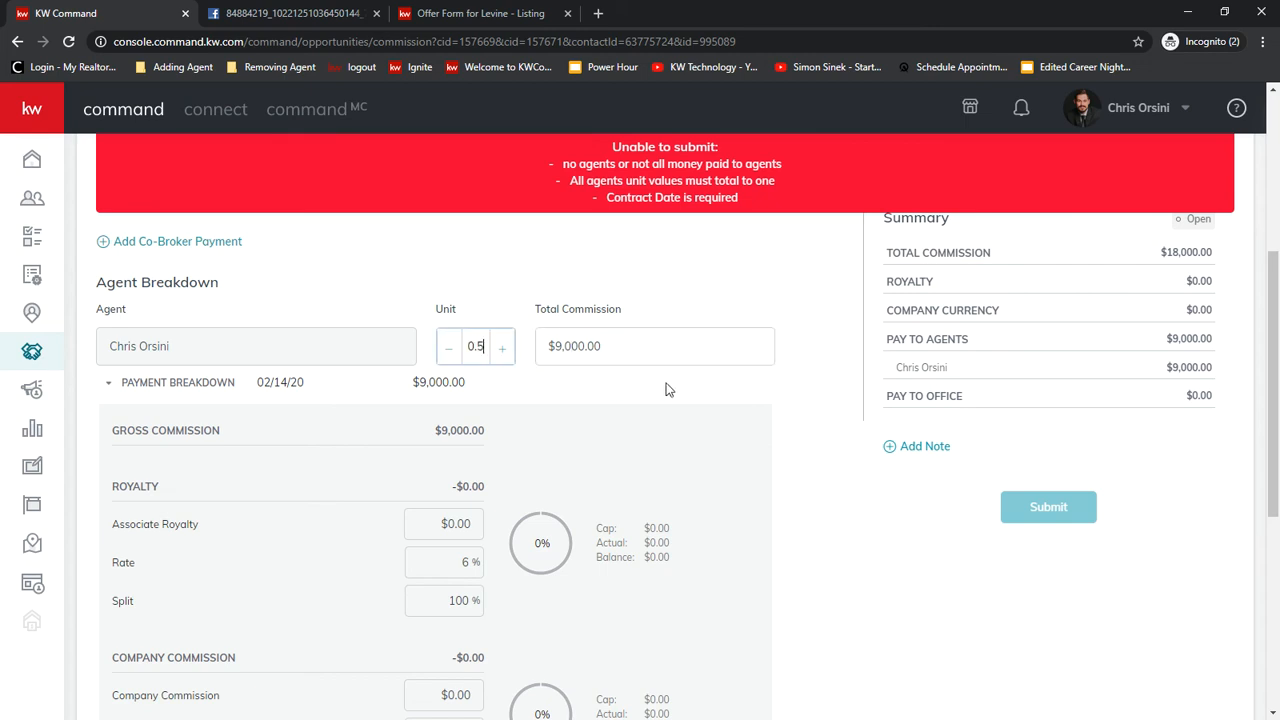
{"action": "double_click", "coordinate": [483, 347]}
{"action": "left_click_drag", "start_coordinate": [624, 342], "coordinate": [532, 354]}
{"action": "left_click", "coordinate": [713, 388]}
Examine the agent's payment breakdown, including royalty, company commission, deductions and check amount.
{"action": "scroll", "coordinate": [745, 381], "scroll_direction": "down", "scroll_amount": 2}
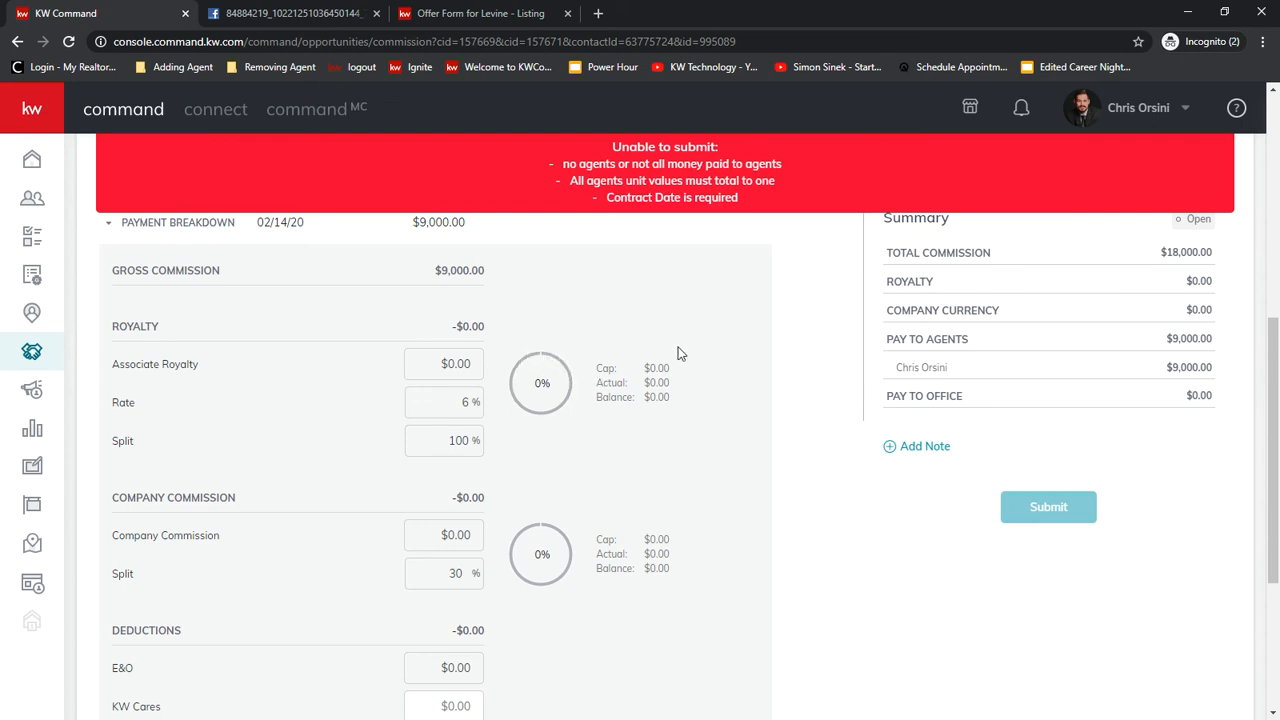
{"action": "scroll", "coordinate": [672, 356], "scroll_direction": "up", "scroll_amount": 1}
{"action": "scroll", "coordinate": [690, 355], "scroll_direction": "up", "scroll_amount": 1}
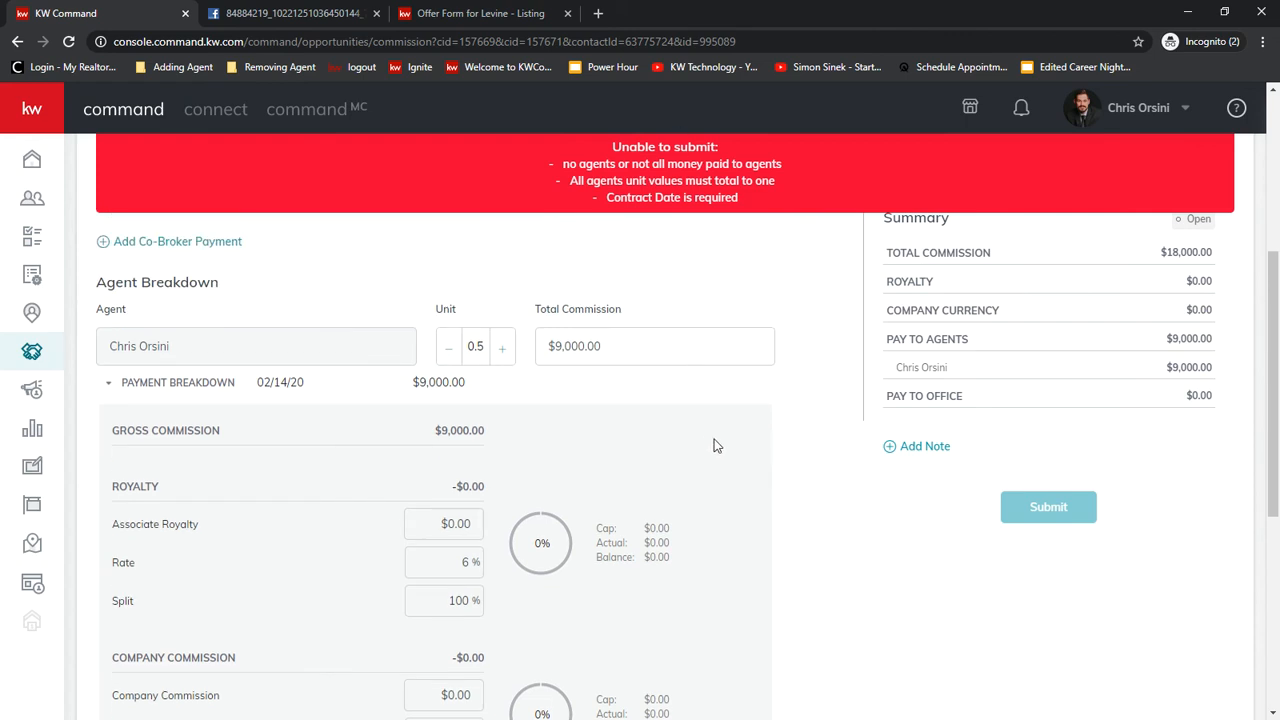
{"action": "scroll", "coordinate": [700, 430], "scroll_direction": "down", "scroll_amount": 2}
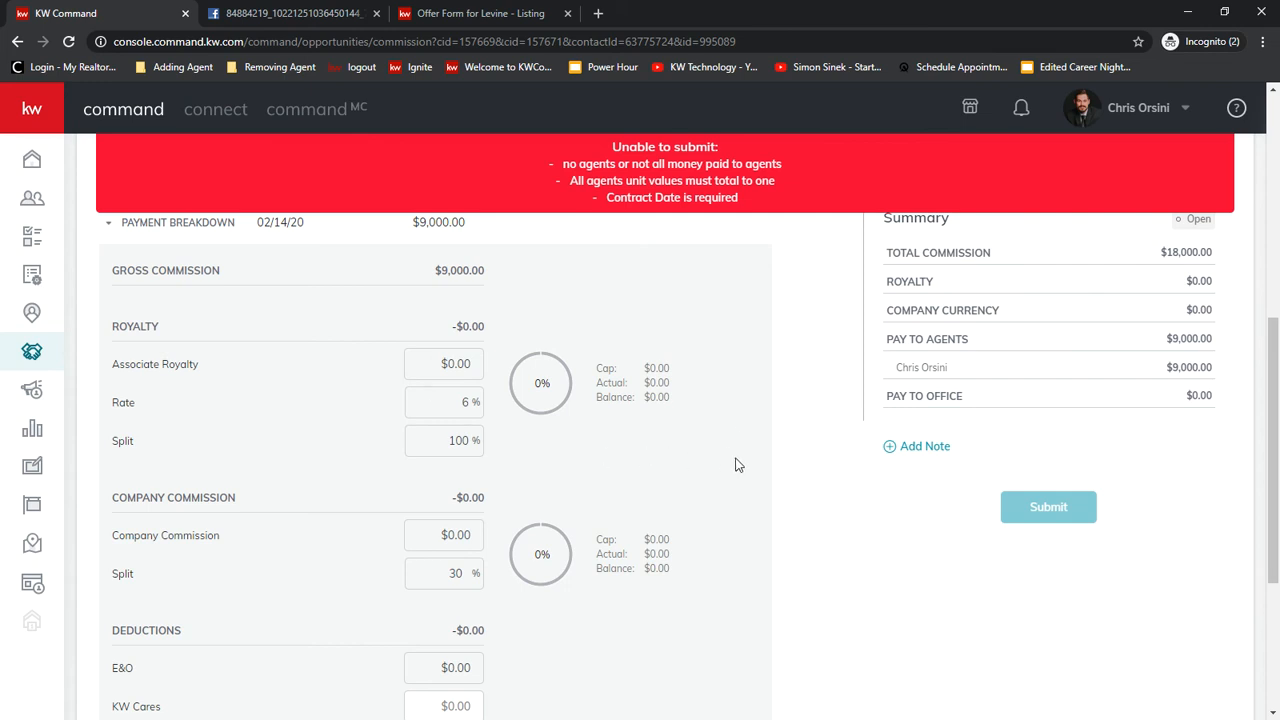
{"action": "scroll", "coordinate": [700, 457], "scroll_direction": "down", "scroll_amount": 3}
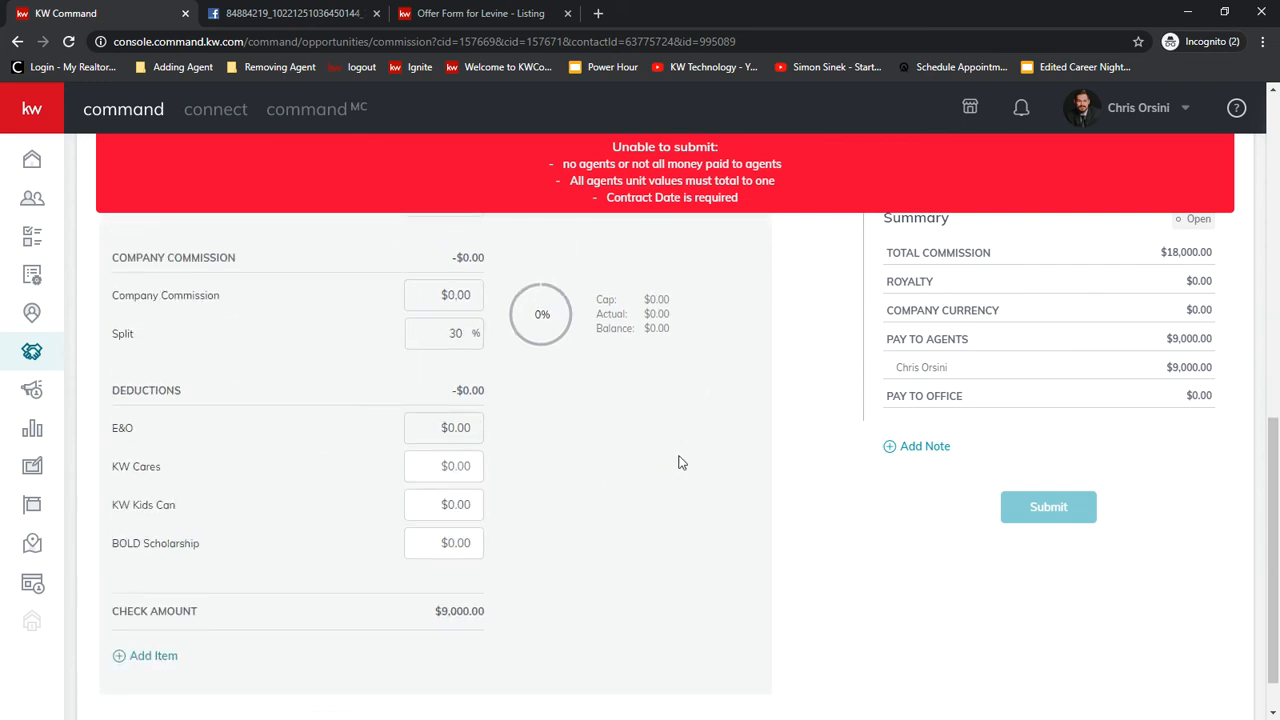
{"action": "left_click_drag", "start_coordinate": [120, 391], "coordinate": [190, 394]}
{"action": "left_click", "coordinate": [197, 406]}
{"action": "scroll", "coordinate": [540, 552], "scroll_direction": "down", "scroll_amount": 1}
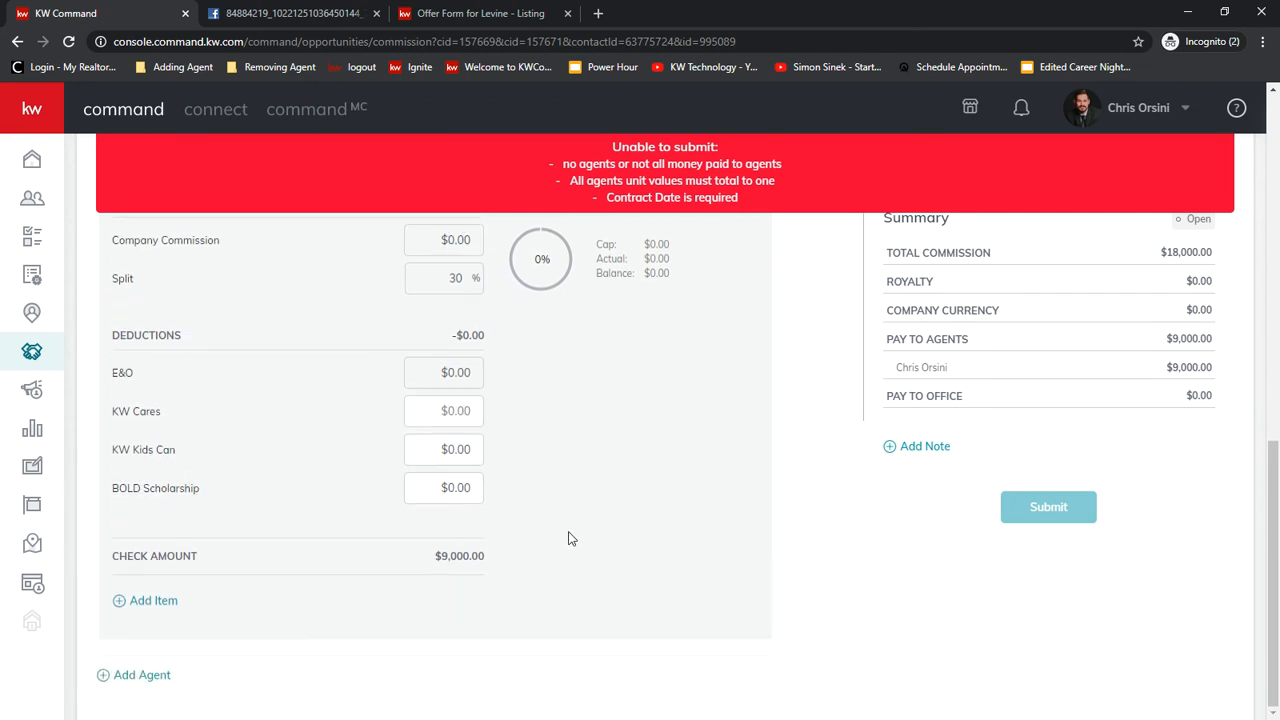
View the types of additional element that can be added to the payment breakdown, and cancel without adding one.
{"action": "left_click", "coordinate": [147, 604]}
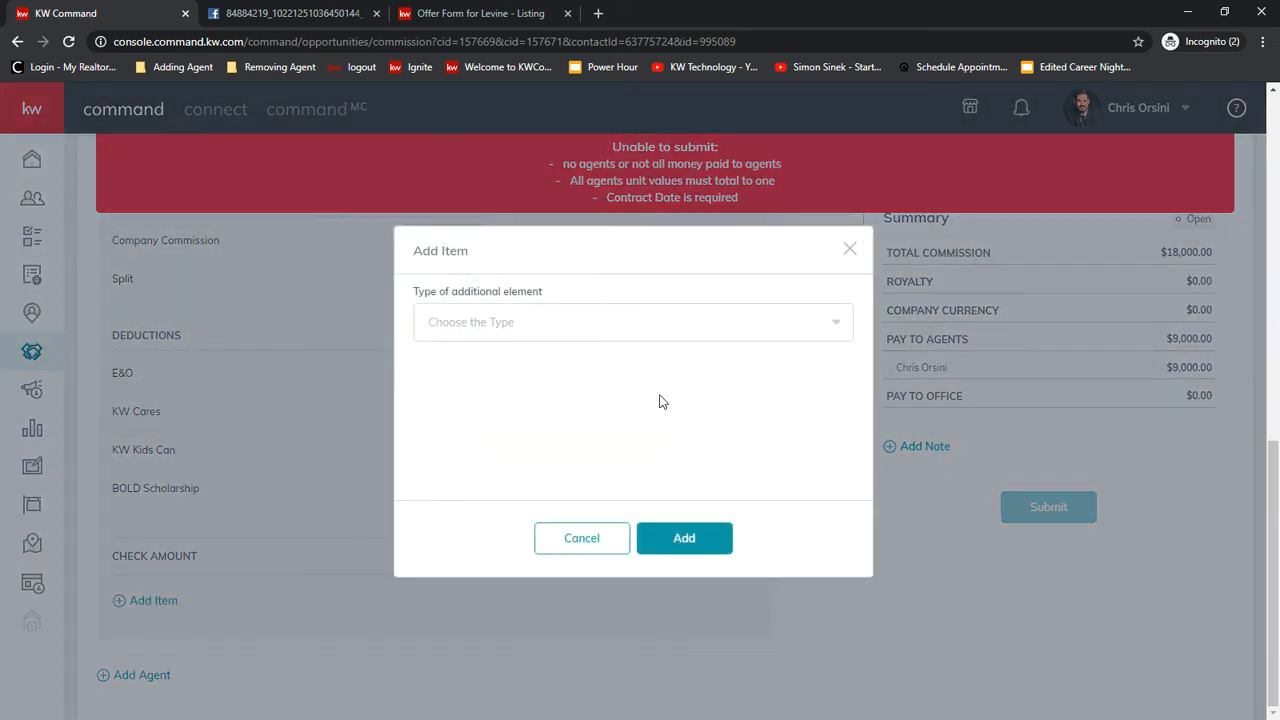
{"action": "left_click", "coordinate": [732, 335]}
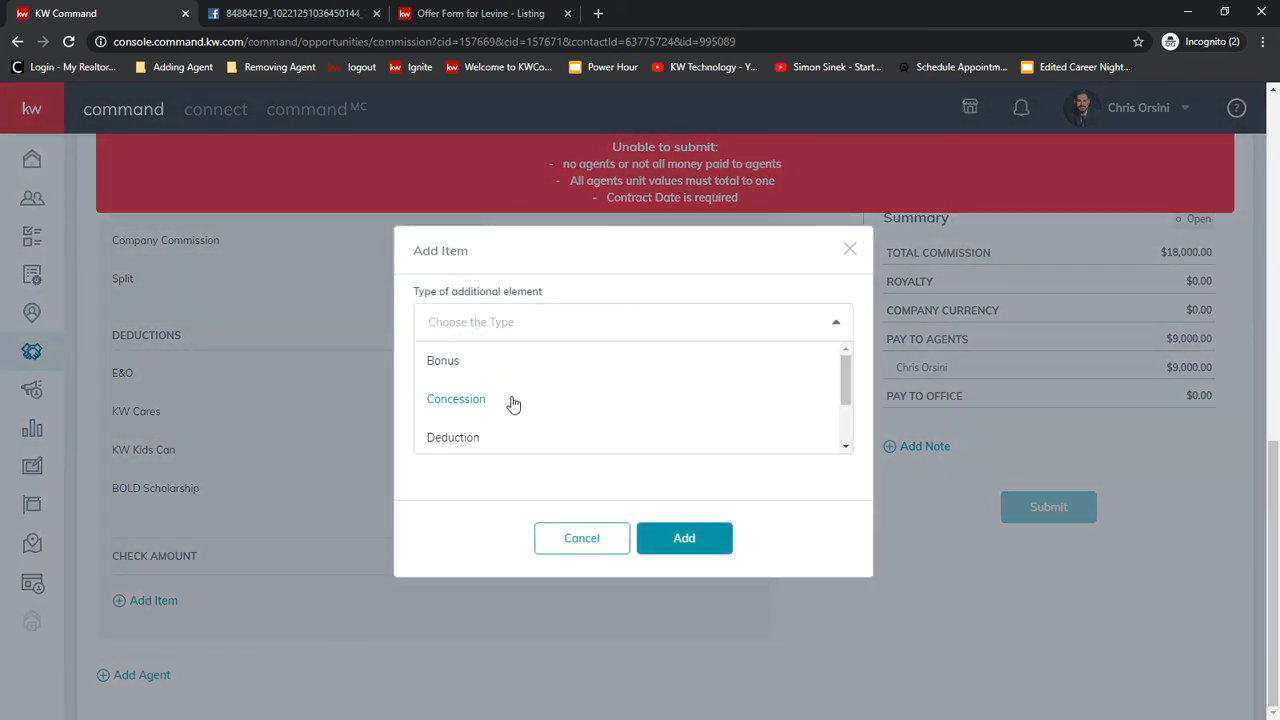
{"action": "scroll", "coordinate": [471, 442], "scroll_direction": "down", "scroll_amount": 1}
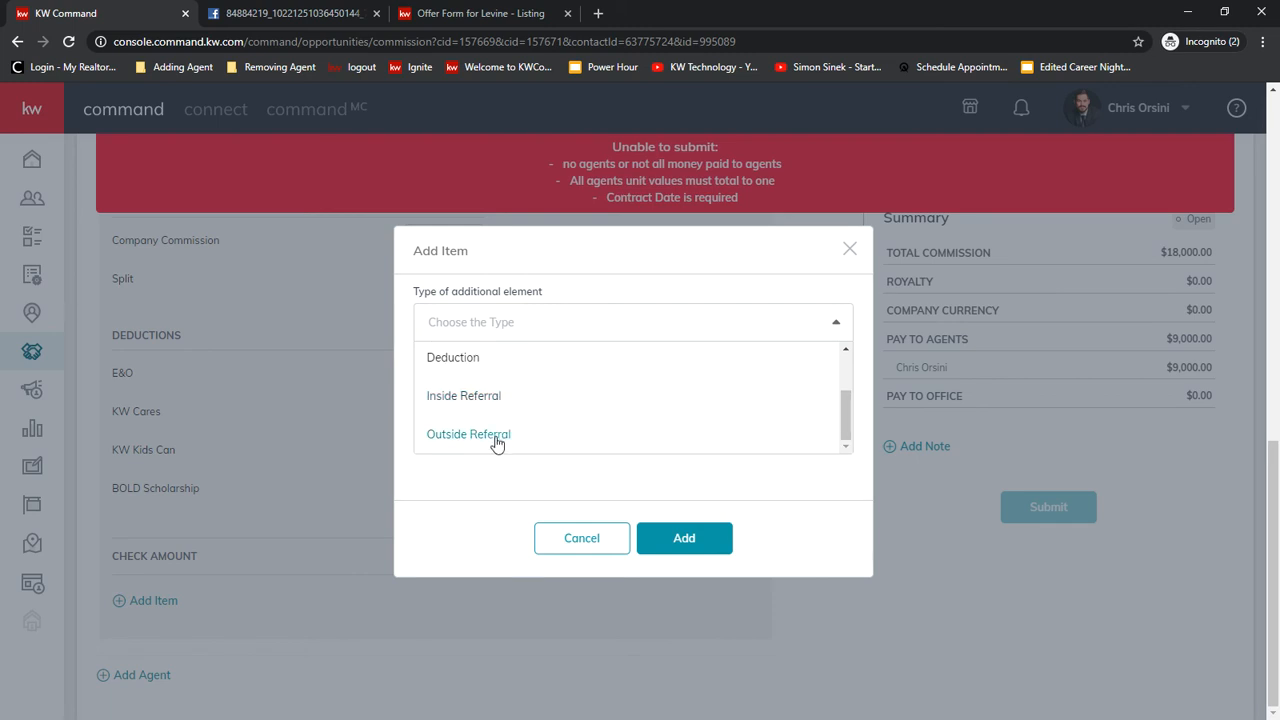
{"action": "left_click", "coordinate": [579, 540]}
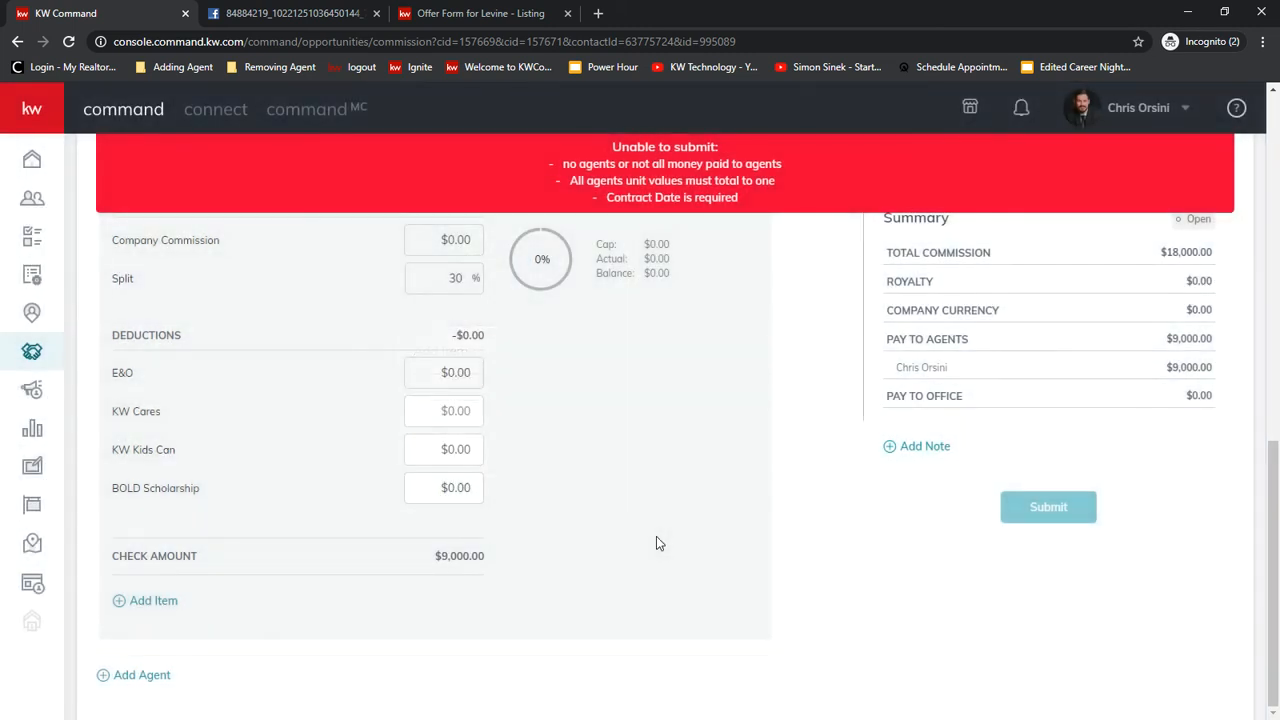
Review the agent unit requirement and check which agents can be added to the commission, cancelling without adding one.
{"action": "scroll", "coordinate": [656, 536], "scroll_direction": "up", "scroll_amount": 6}
{"action": "scroll", "coordinate": [653, 538], "scroll_direction": "down", "scroll_amount": 2}
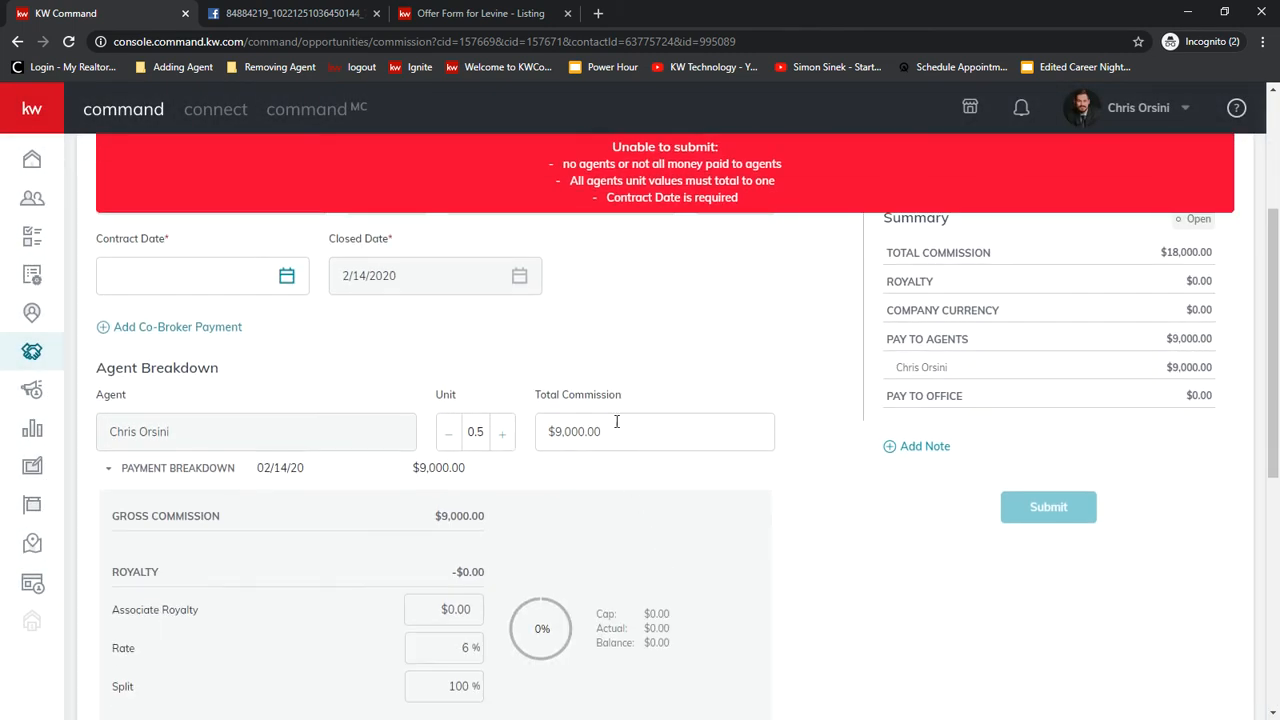
{"action": "scroll", "coordinate": [654, 517], "scroll_direction": "down", "scroll_amount": 6}
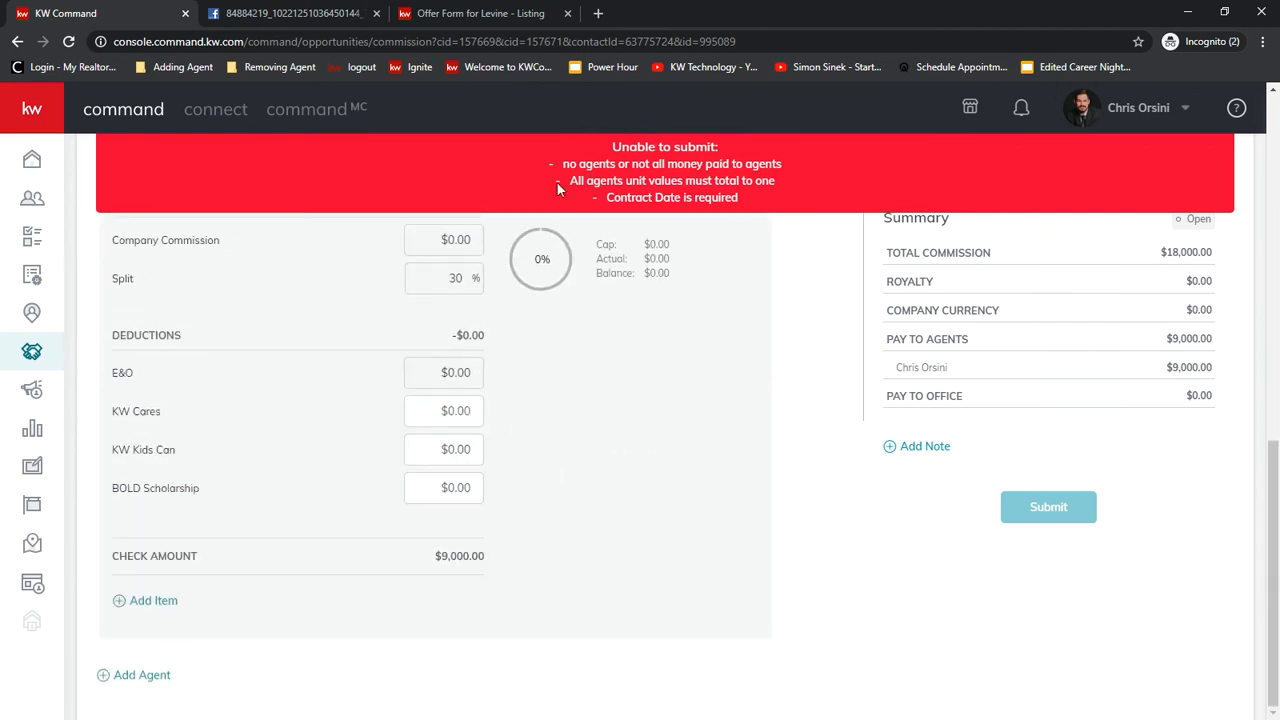
{"action": "left_click_drag", "start_coordinate": [571, 183], "coordinate": [789, 184]}
{"action": "left_click", "coordinate": [752, 334]}
{"action": "scroll", "coordinate": [754, 345], "scroll_direction": "up", "scroll_amount": 3}
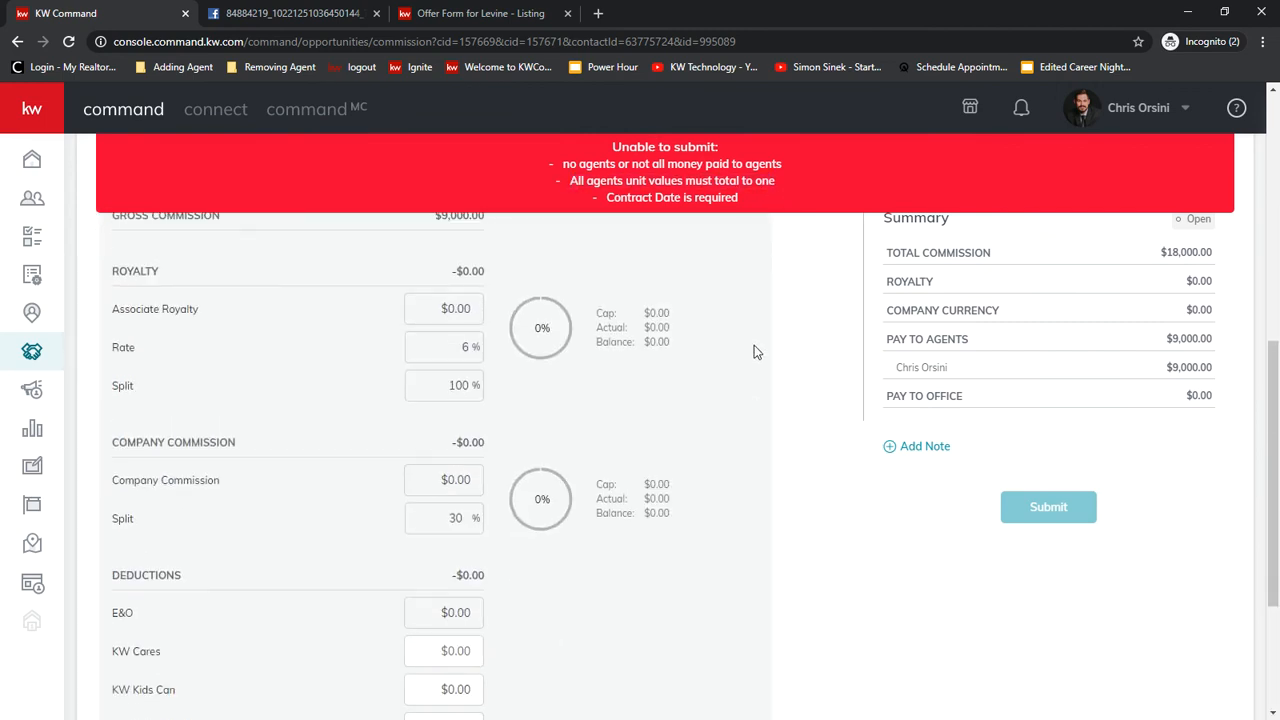
{"action": "scroll", "coordinate": [737, 389], "scroll_direction": "down", "scroll_amount": 3}
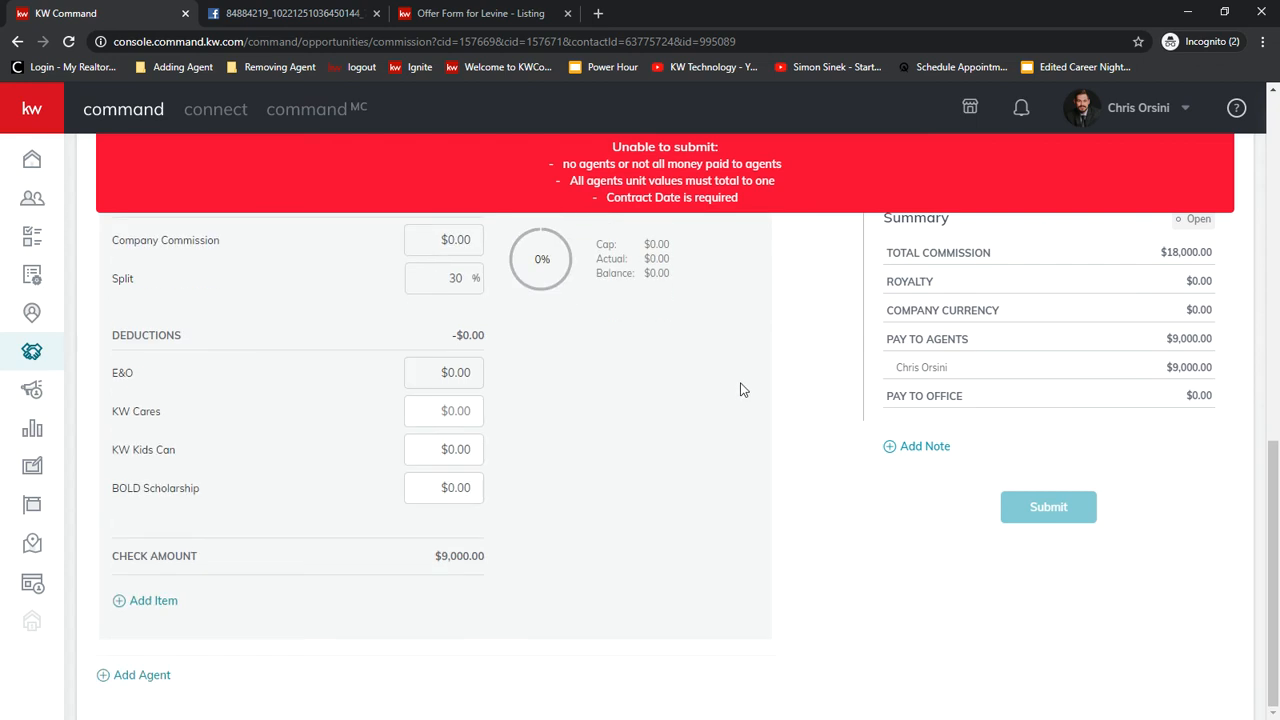
{"action": "left_click", "coordinate": [139, 679]}
{"action": "left_click", "coordinate": [533, 326]}
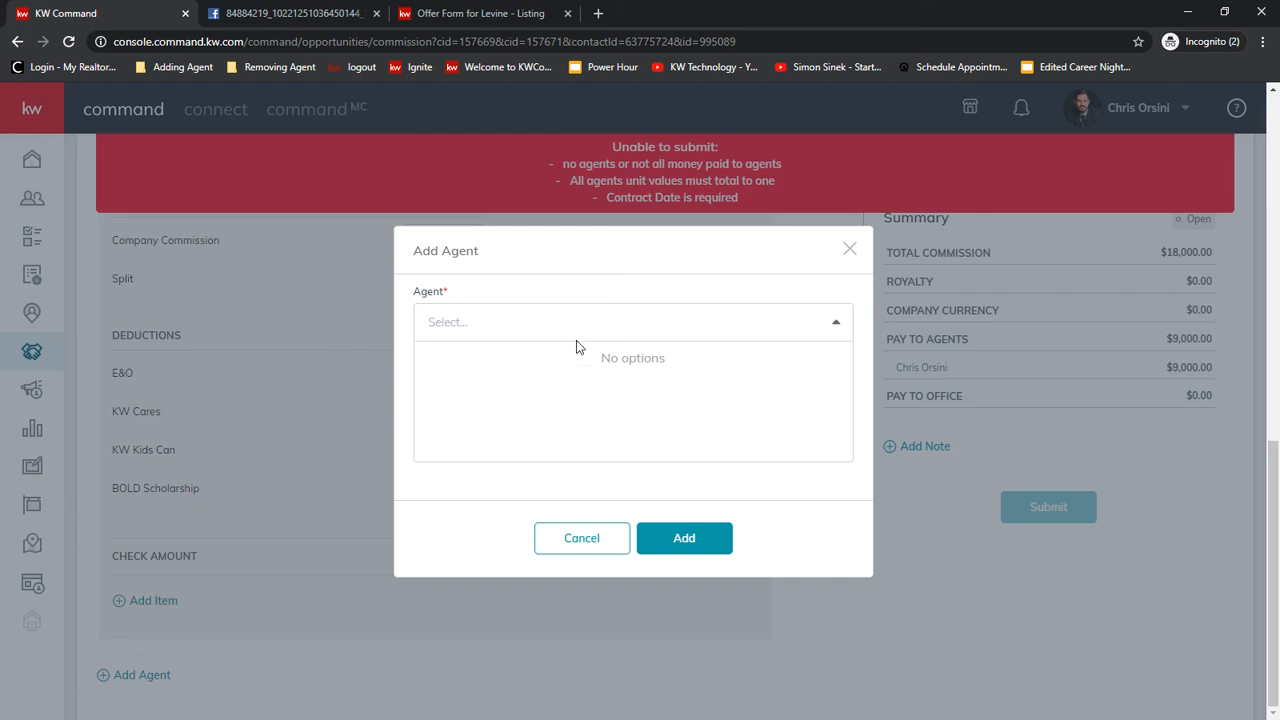
{"action": "left_click", "coordinate": [582, 536]}
Set the agent's unit to 1 and total commission to $18,000 in the agent breakdown.
{"action": "scroll", "coordinate": [696, 542], "scroll_direction": "up", "scroll_amount": 5}
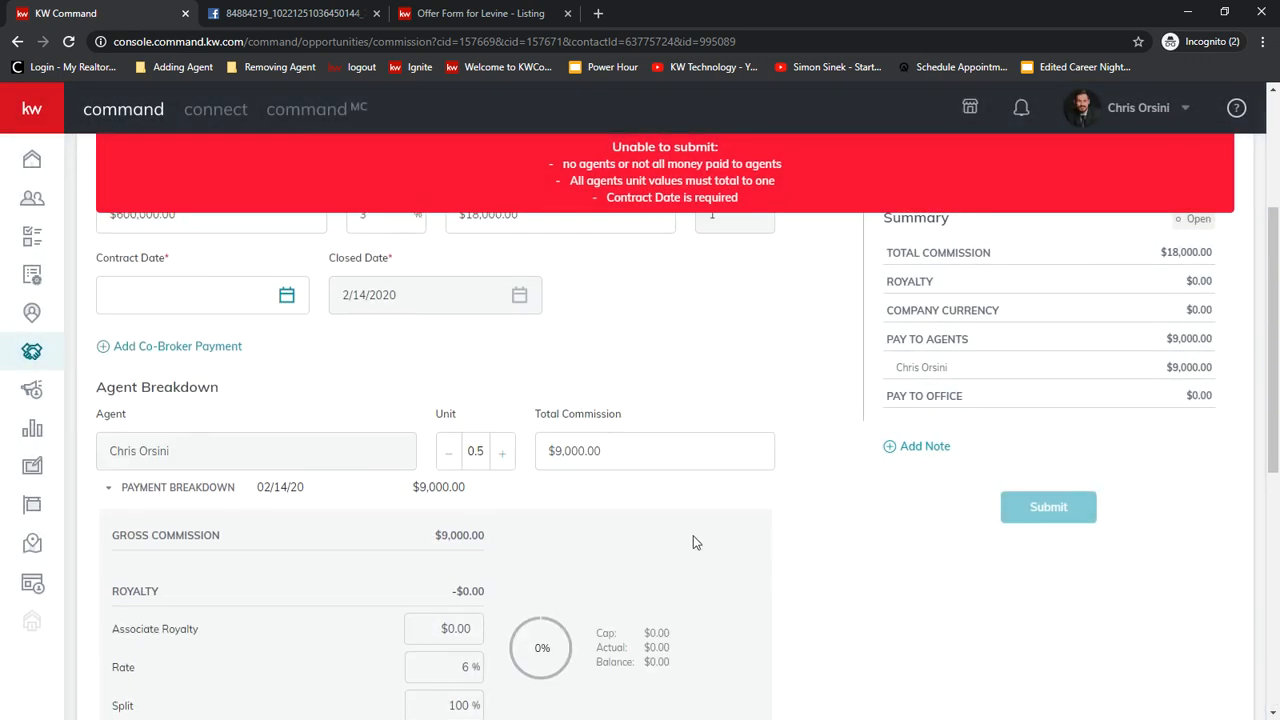
{"action": "scroll", "coordinate": [696, 542], "scroll_direction": "up", "scroll_amount": 1}
{"action": "left_click", "coordinate": [505, 536]}
{"action": "left_click", "coordinate": [505, 536]}
{"action": "key", "text": "Tab"}
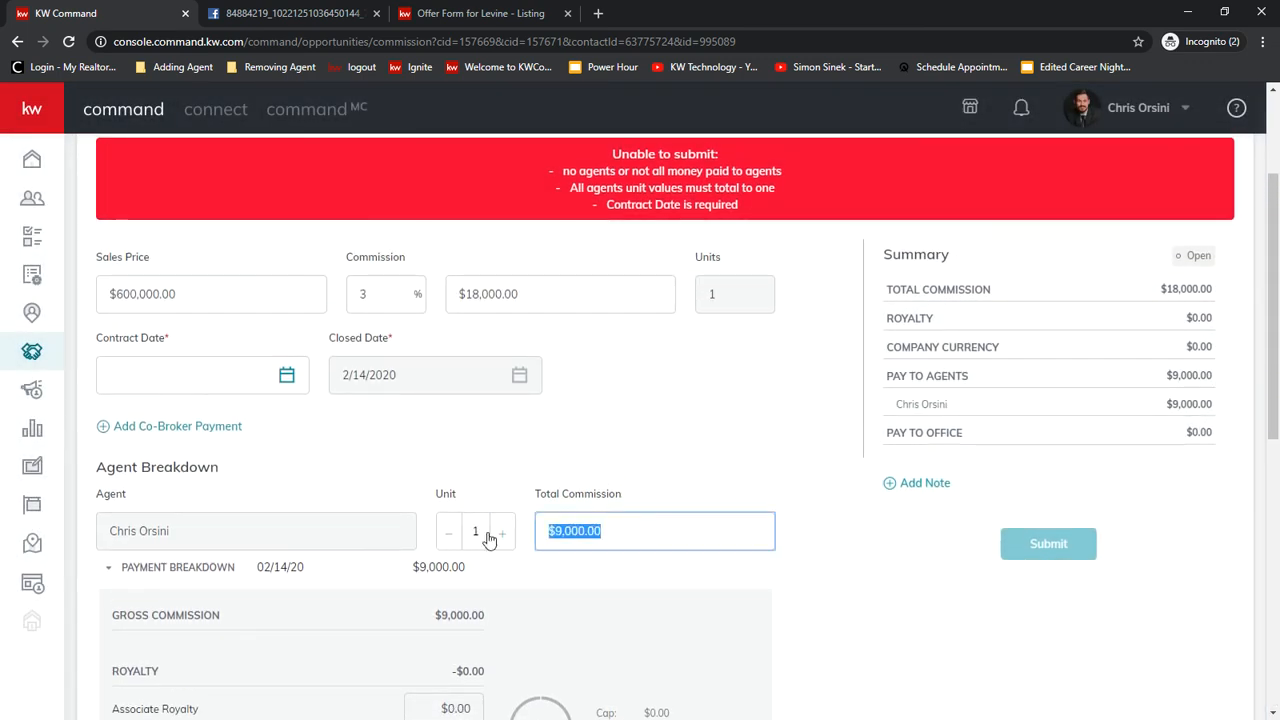
{"action": "left_click", "coordinate": [520, 520]}
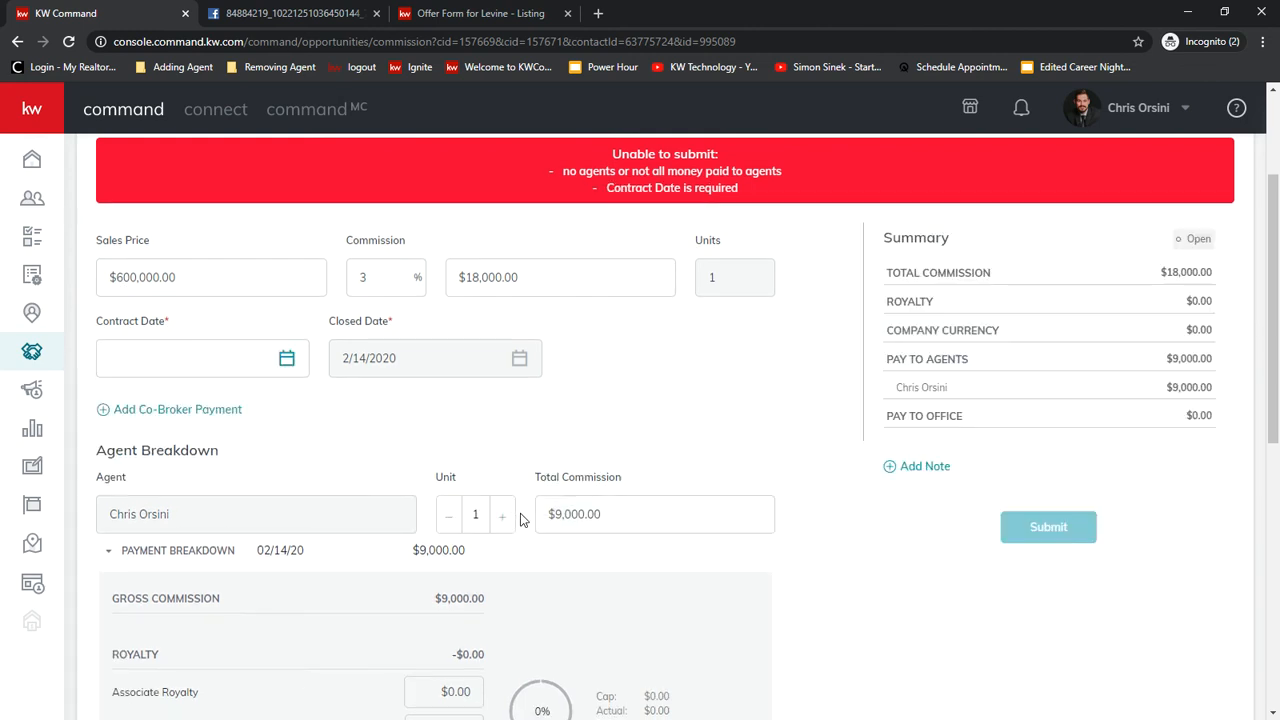
{"action": "left_click", "coordinate": [617, 514]}
{"action": "type", "text": "18,0"}
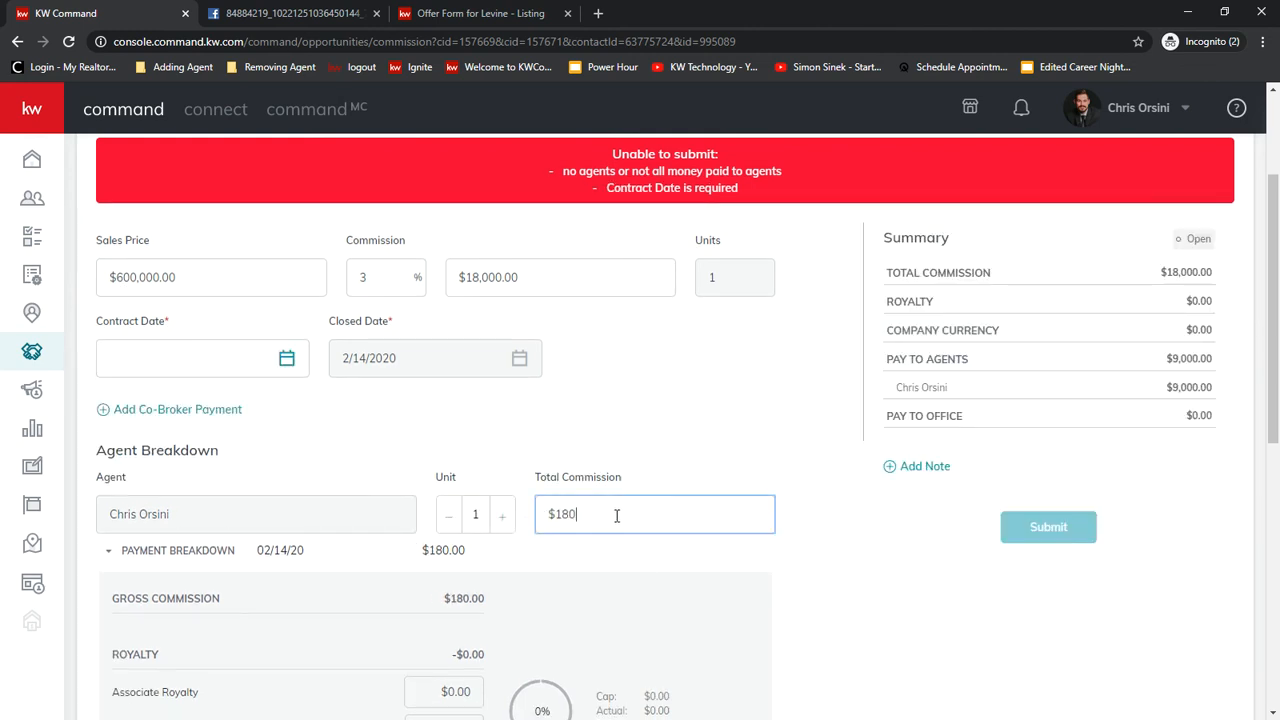
{"action": "type", "text": "00"}
{"action": "left_click", "coordinate": [653, 452]}
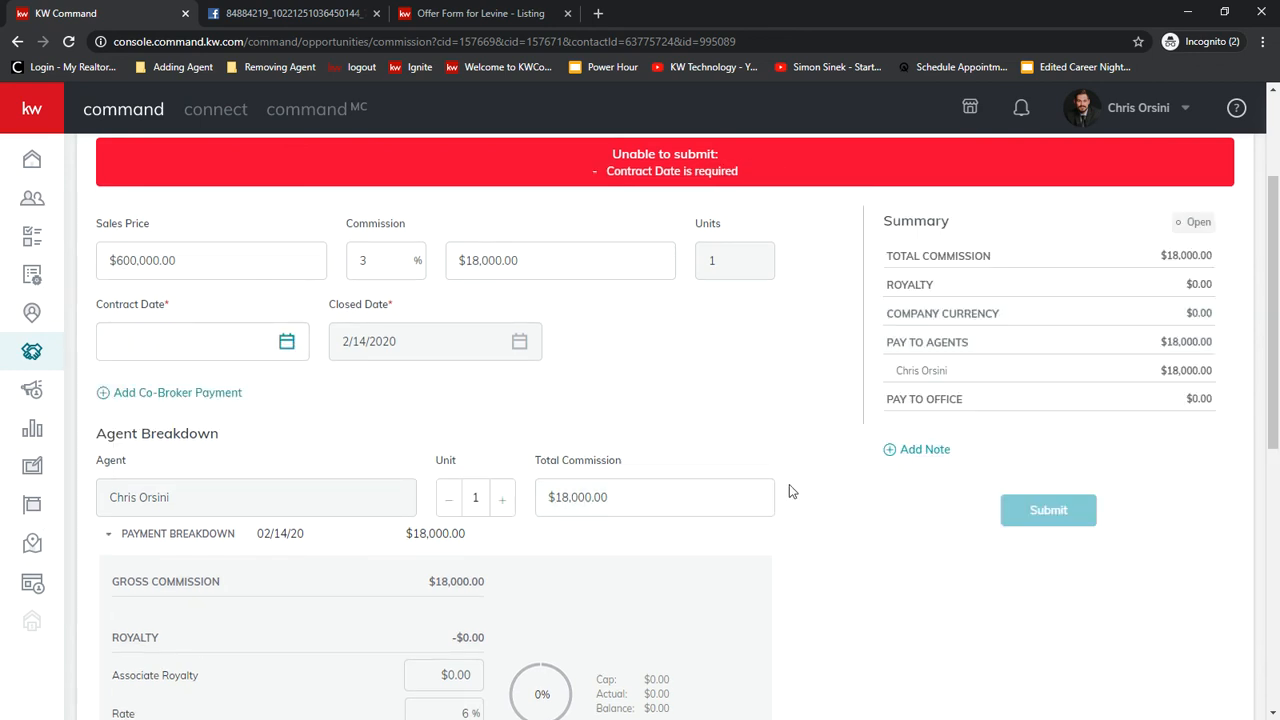
{"action": "scroll", "coordinate": [640, 391], "scroll_direction": "down", "scroll_amount": 3}
{"action": "scroll", "coordinate": [797, 372], "scroll_direction": "up", "scroll_amount": 5}
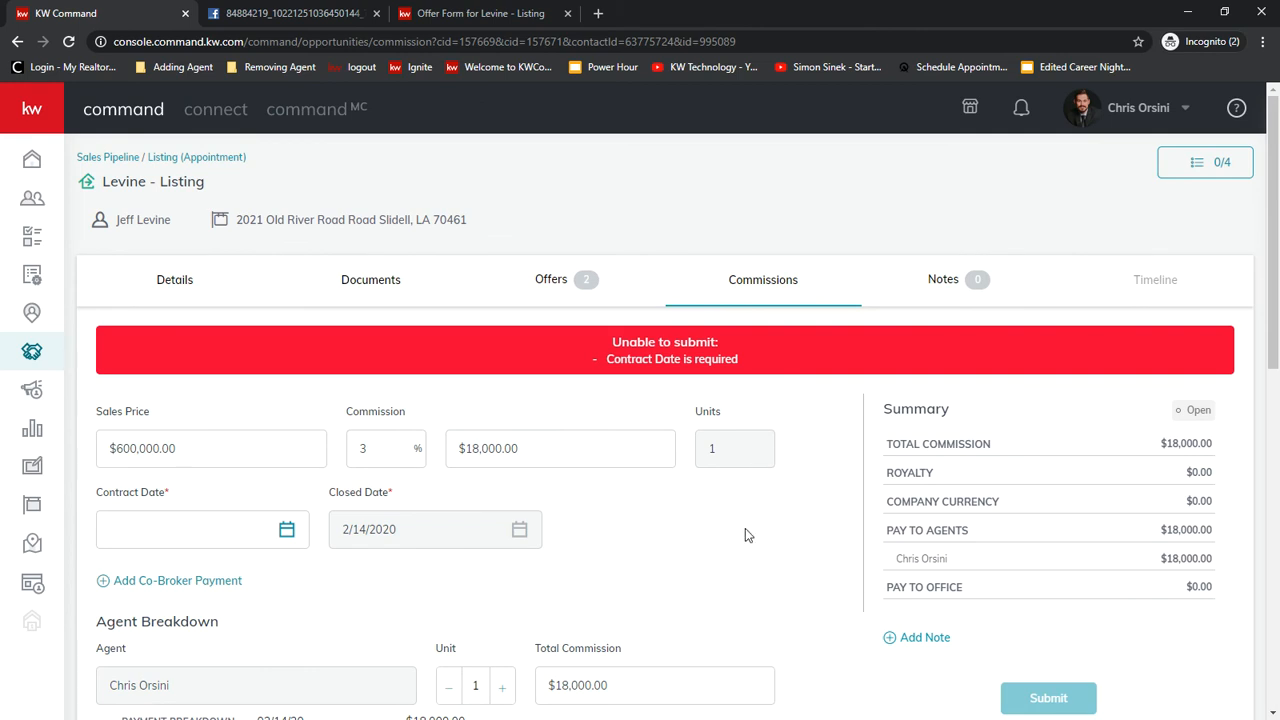
Review the notes section of the listing opportunity without adding a note.
{"action": "left_click", "coordinate": [940, 281]}
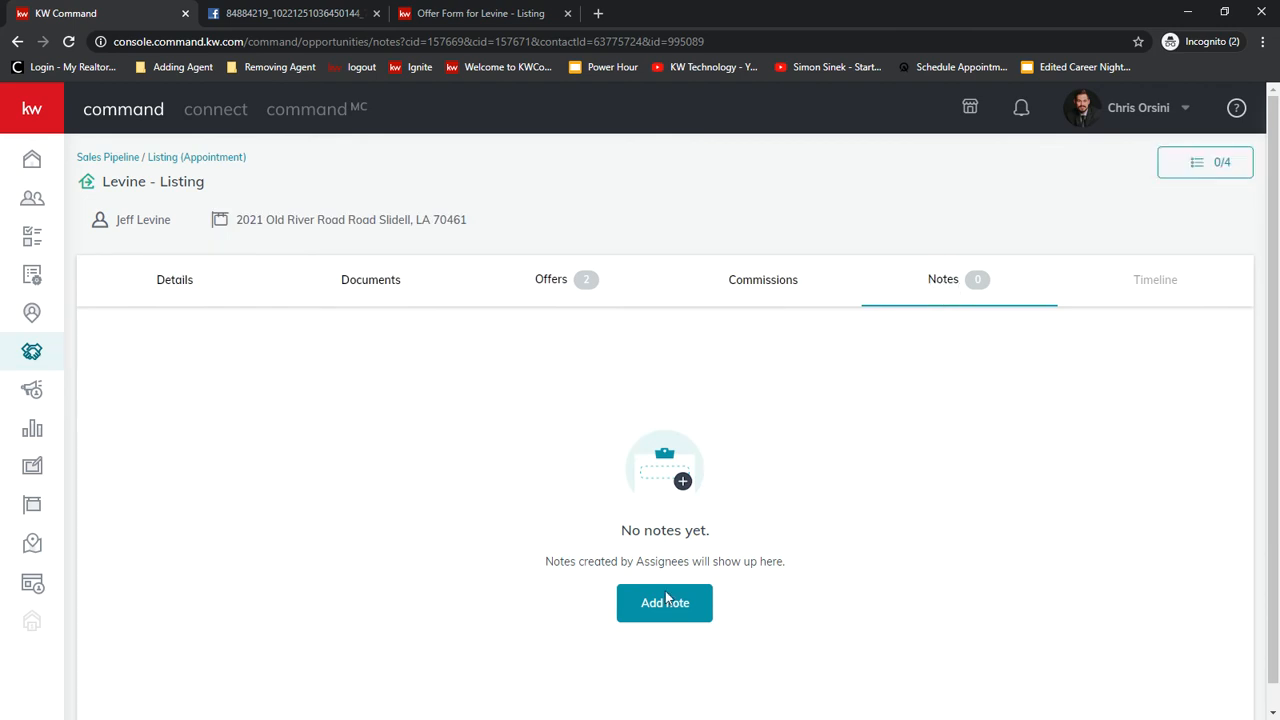
{"action": "scroll", "coordinate": [991, 452], "scroll_direction": "down", "scroll_amount": 1}
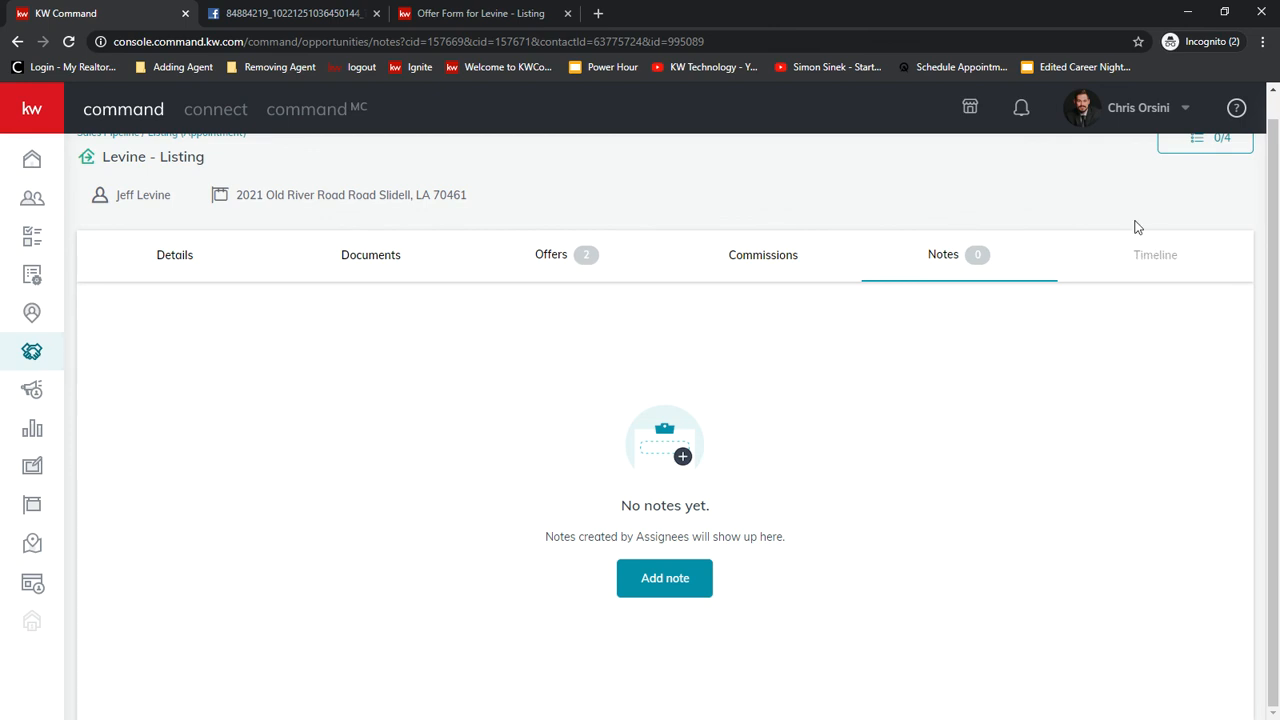
{"action": "scroll", "coordinate": [1160, 283], "scroll_direction": "up", "scroll_amount": 1}
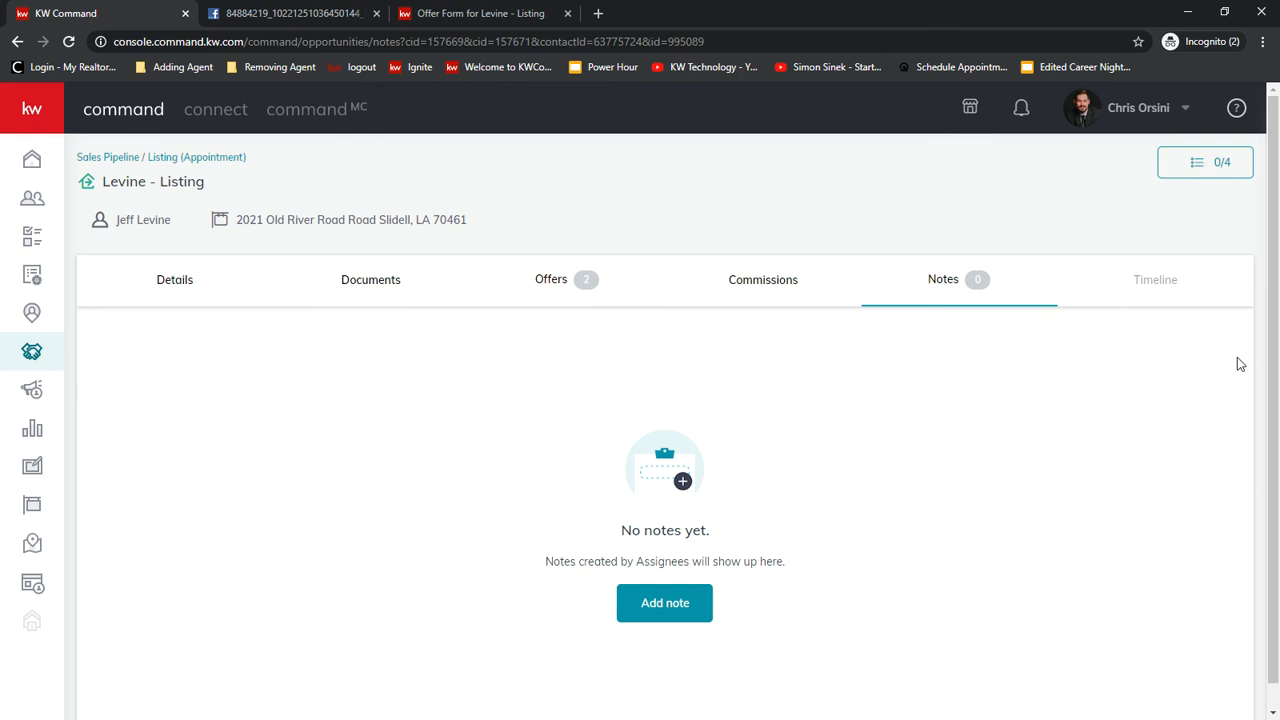
Return to the sales pipeline and examine the potential and probable income for the listings.
{"action": "left_click", "coordinate": [109, 158]}
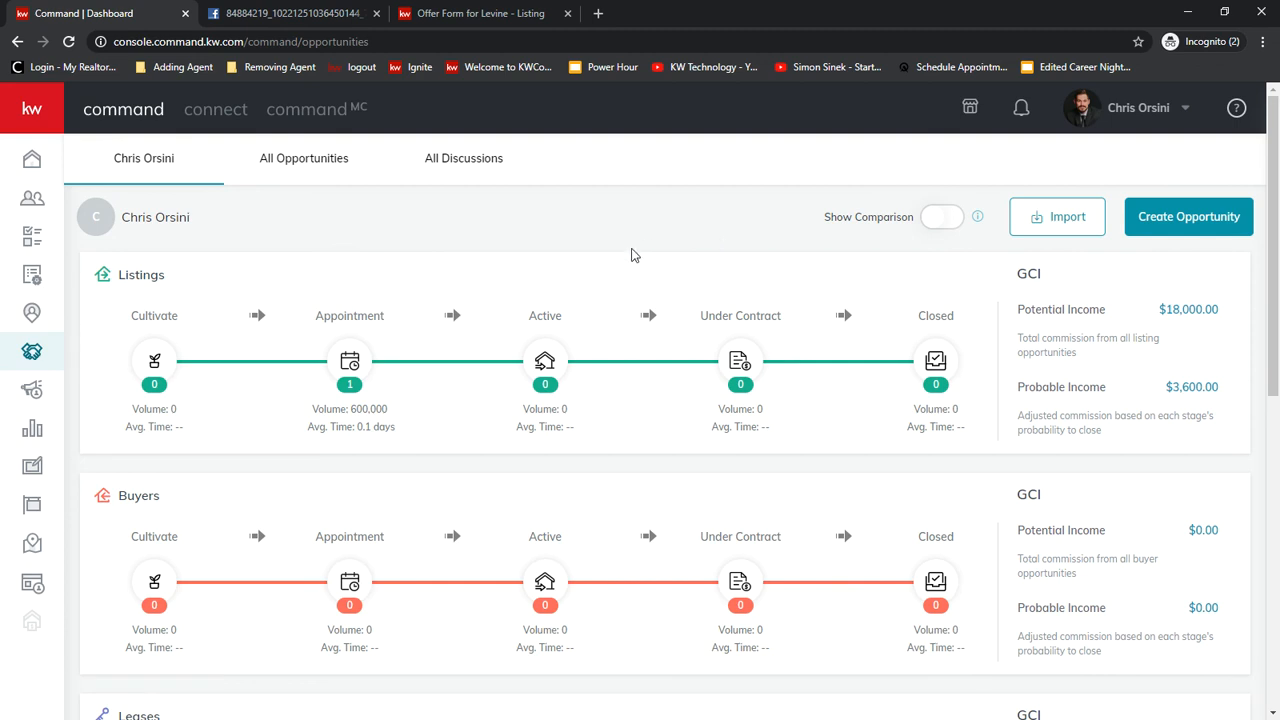
{"action": "left_click_drag", "start_coordinate": [1168, 309], "coordinate": [1220, 311]}
{"action": "left_click", "coordinate": [1226, 314]}
{"action": "left_click", "coordinate": [1186, 310]}
{"action": "left_click", "coordinate": [1208, 340]}
{"action": "left_click_drag", "start_coordinate": [1175, 388], "coordinate": [1230, 390]}
{"action": "left_click", "coordinate": [1230, 390]}
Check the listing on the Appointment phase board and in the list of all opportunities.
{"action": "left_click", "coordinate": [354, 361]}
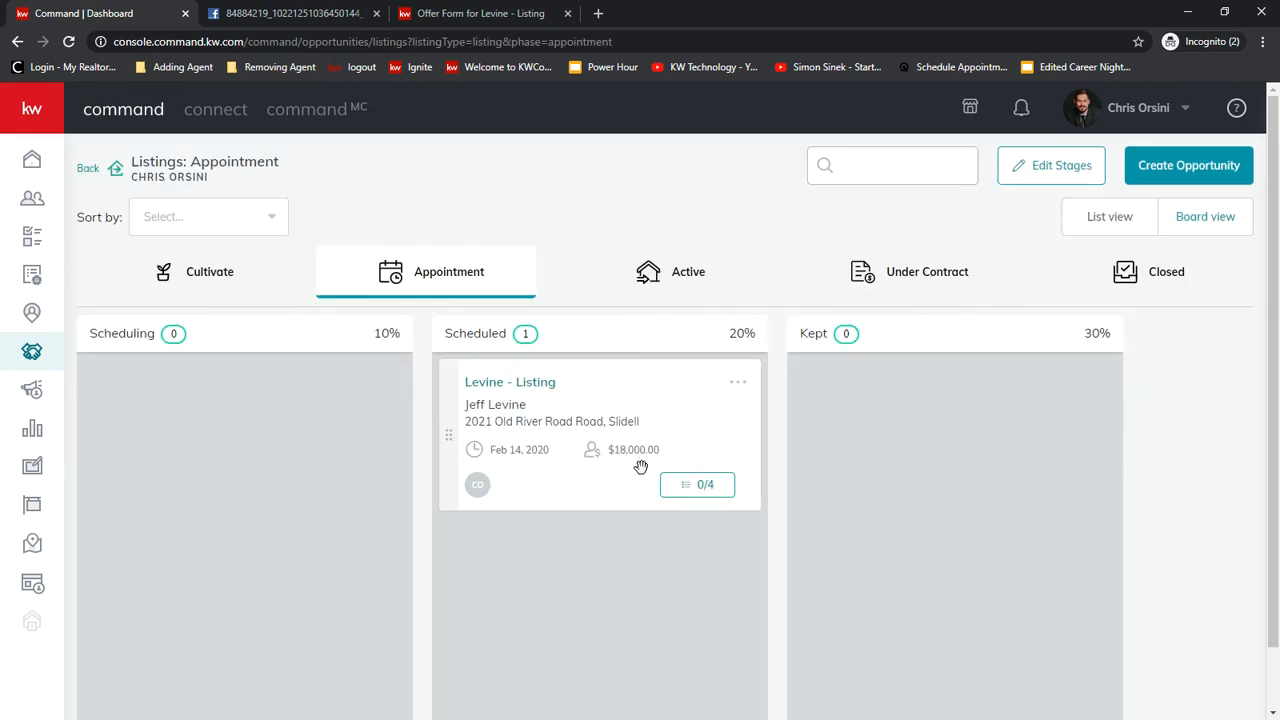
{"action": "left_click", "coordinate": [44, 355]}
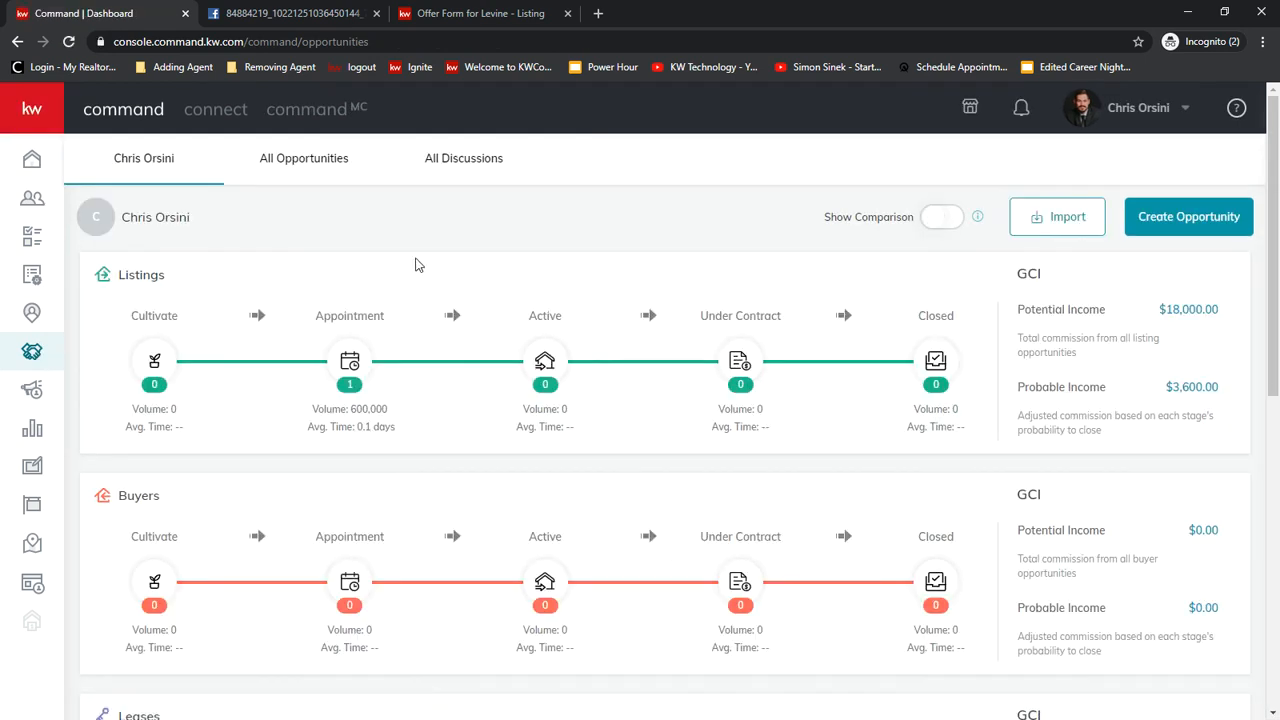
{"action": "left_click", "coordinate": [280, 168]}
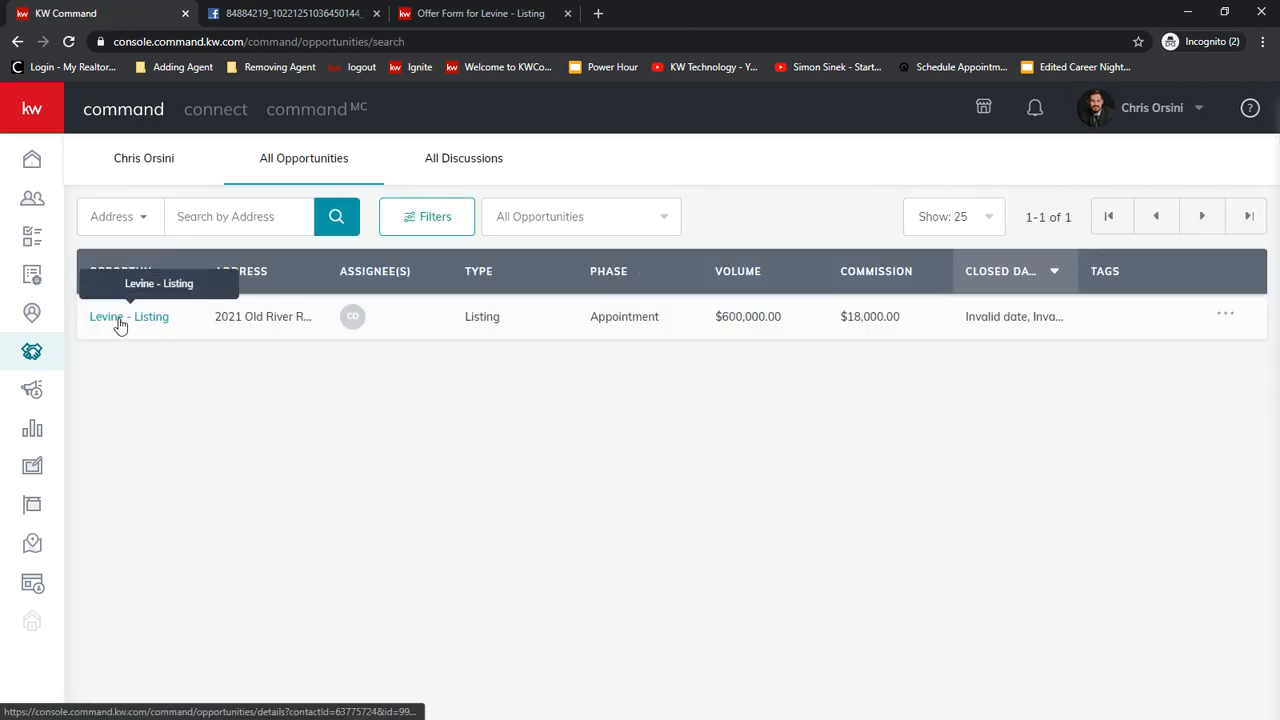
Move the listing from the Appointment phase to the Closed phase and return to the pipeline overview.
{"action": "left_click", "coordinate": [157, 161]}
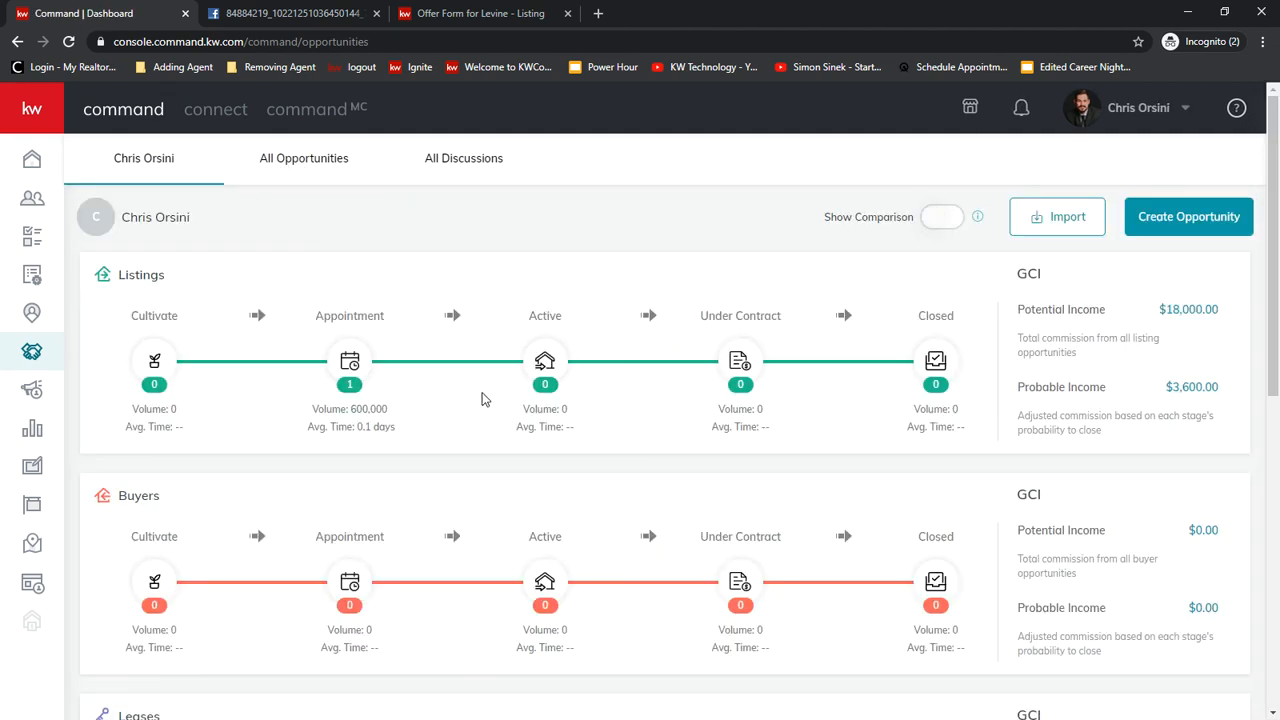
{"action": "left_click", "coordinate": [350, 364]}
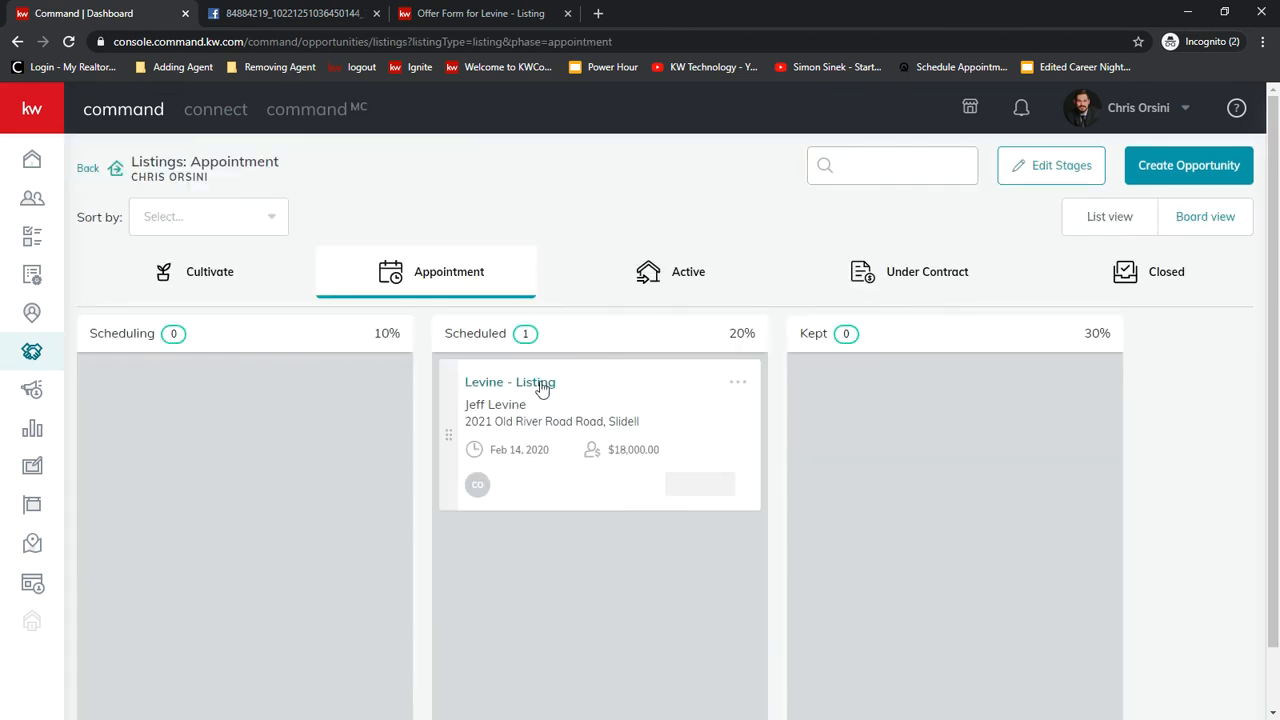
{"action": "left_click_drag", "start_coordinate": [606, 366], "coordinate": [1174, 286]}
{"action": "left_click_drag", "start_coordinate": [603, 393], "coordinate": [1134, 283]}
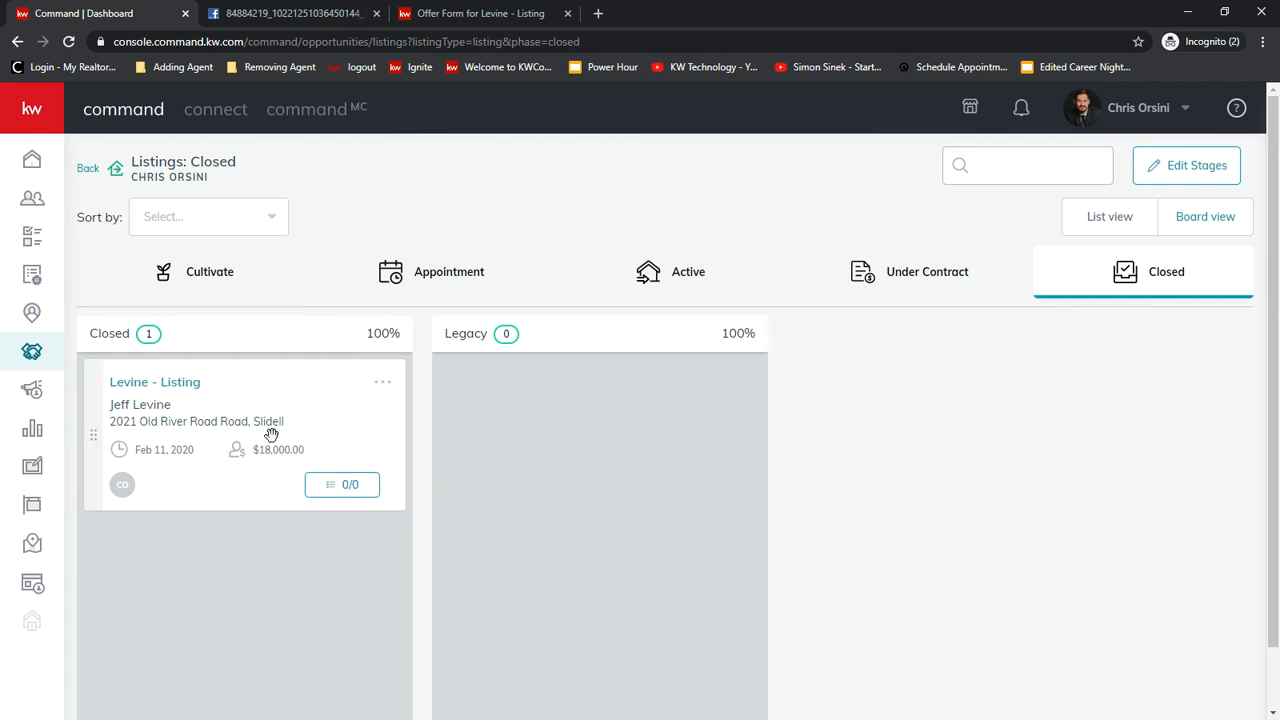
{"action": "left_click", "coordinate": [35, 353]}
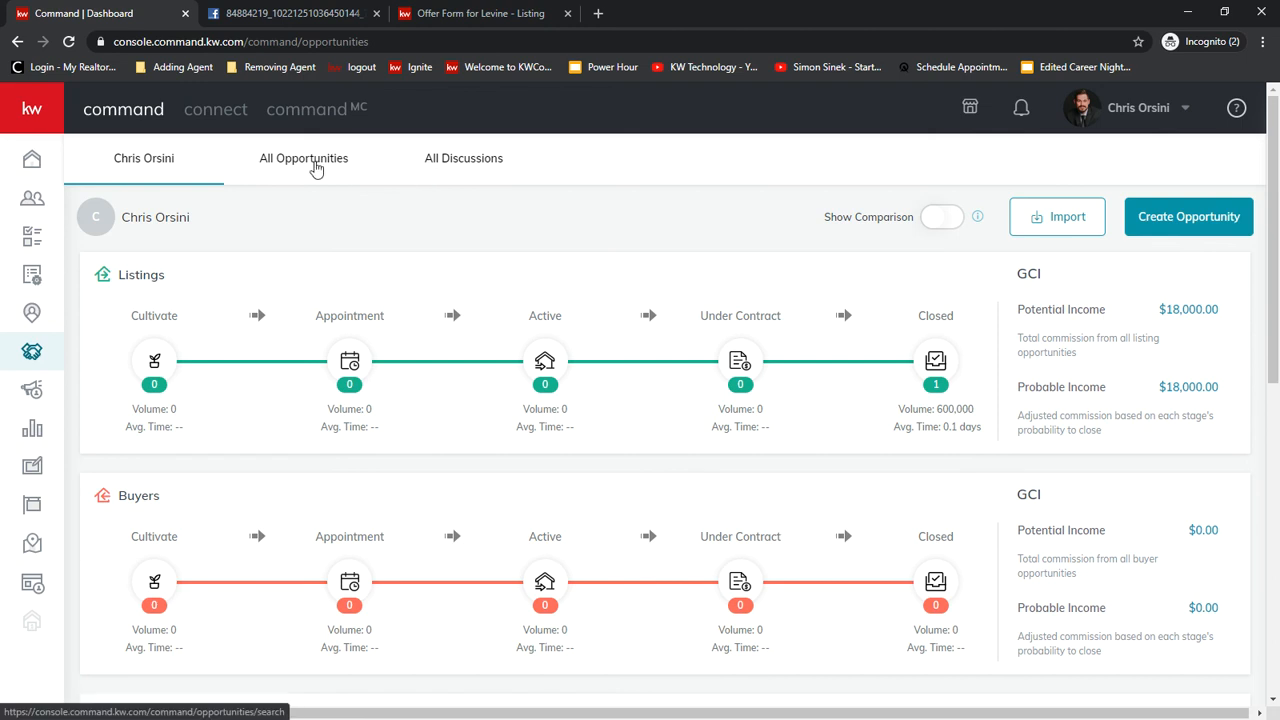
View all opportunities and examine the available filter options, closing them without applying a filter.
{"action": "left_click", "coordinate": [316, 170]}
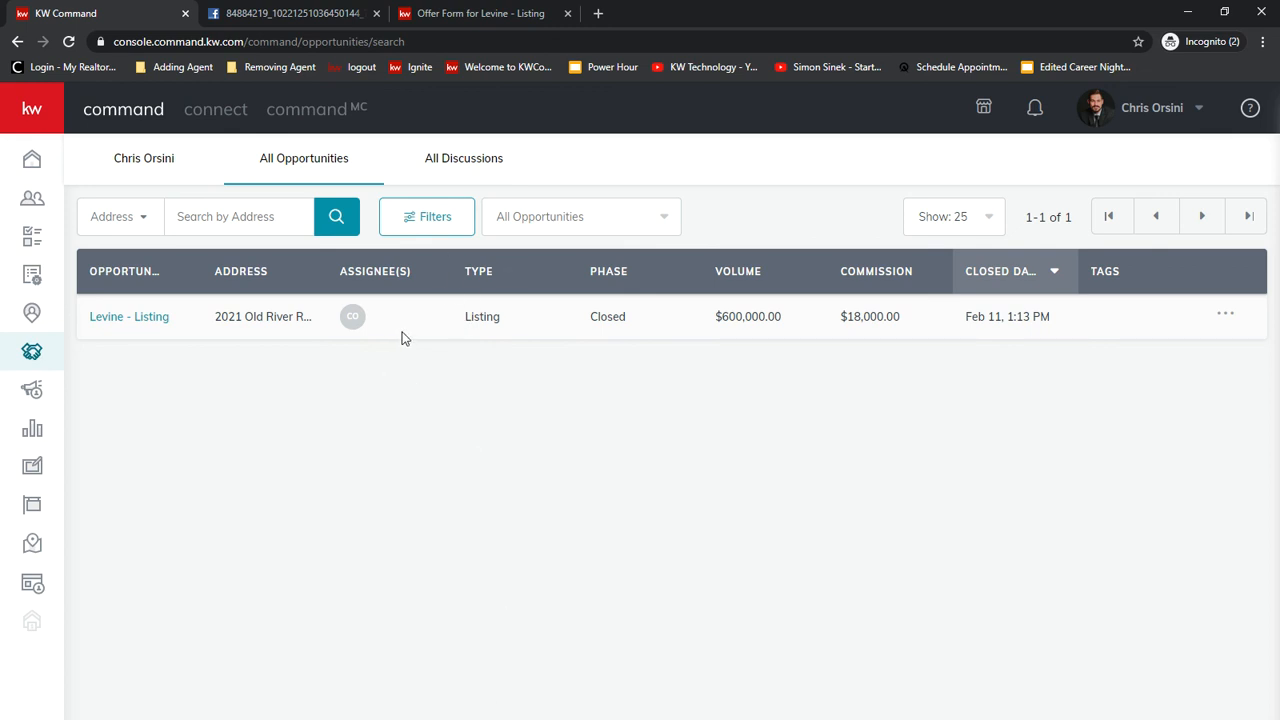
{"action": "left_click", "coordinate": [422, 232]}
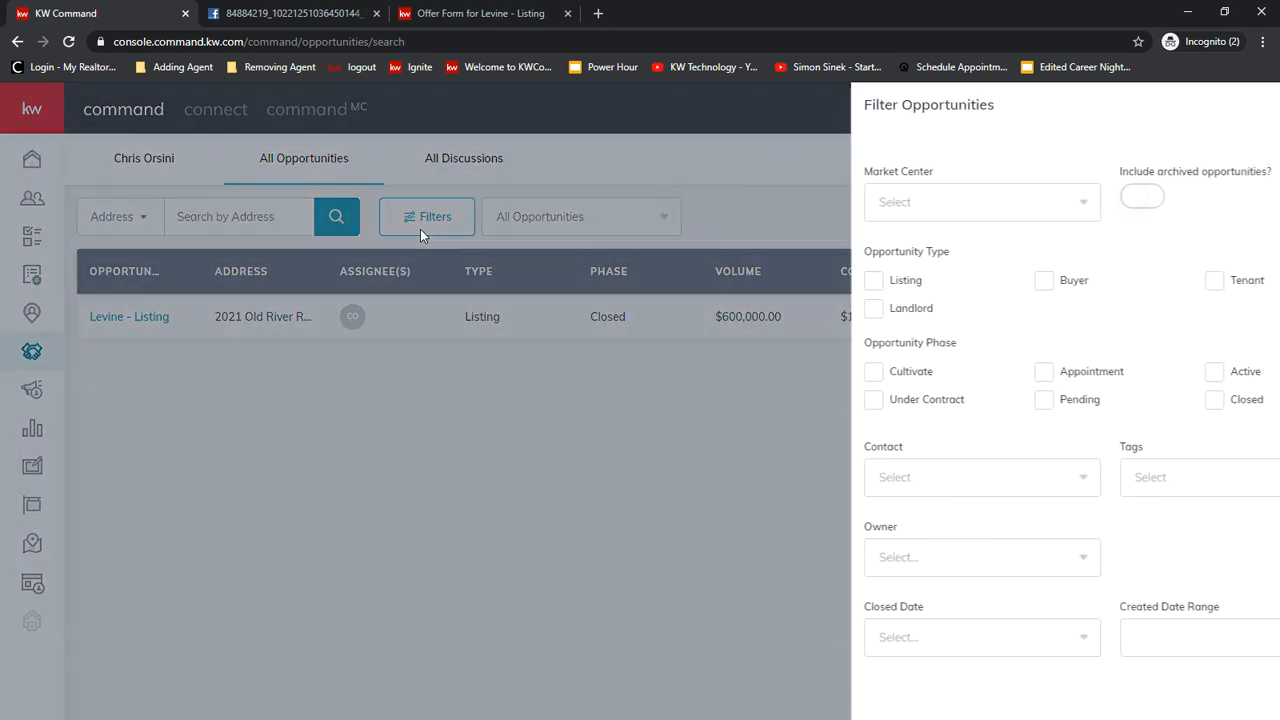
{"action": "scroll", "coordinate": [1040, 300], "scroll_direction": "down", "scroll_amount": 2}
{"action": "scroll", "coordinate": [1006, 300], "scroll_direction": "up", "scroll_amount": 2}
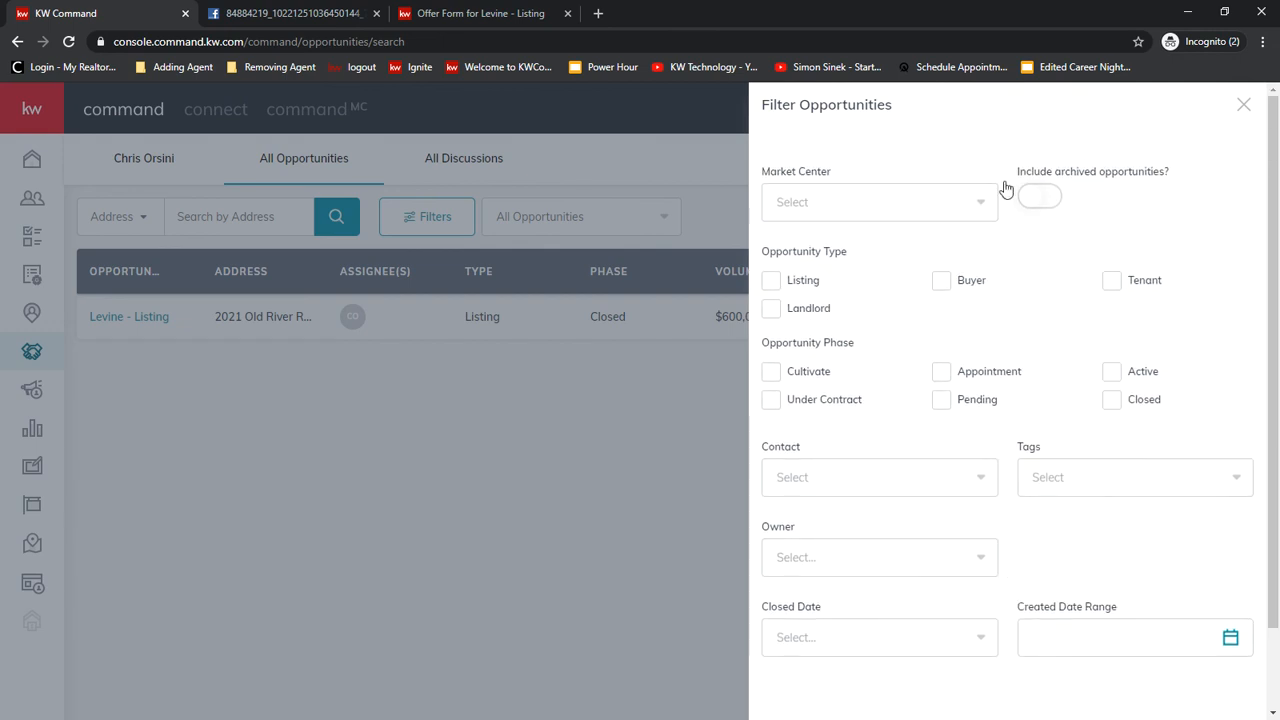
{"action": "left_click", "coordinate": [591, 578]}
Check the SmartView options for the opportunity list without creating one, and go back to the agent's pipeline.
{"action": "left_click", "coordinate": [595, 222]}
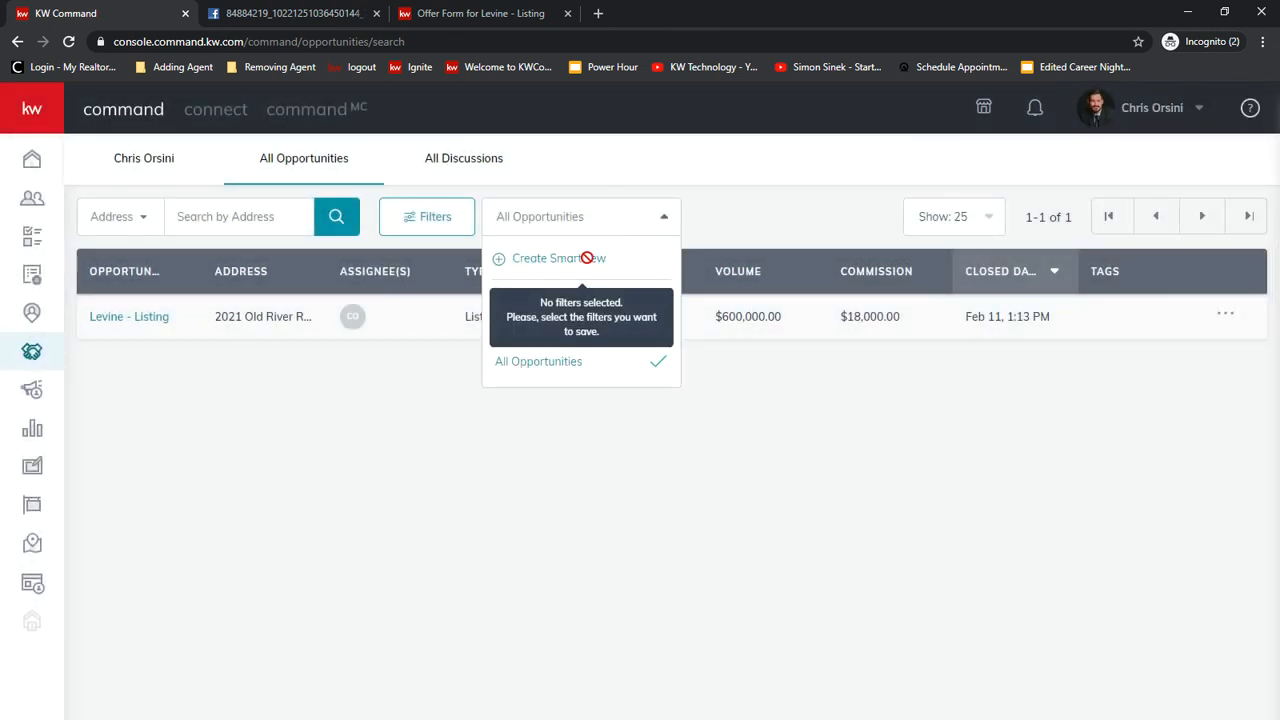
{"action": "left_click", "coordinate": [741, 500]}
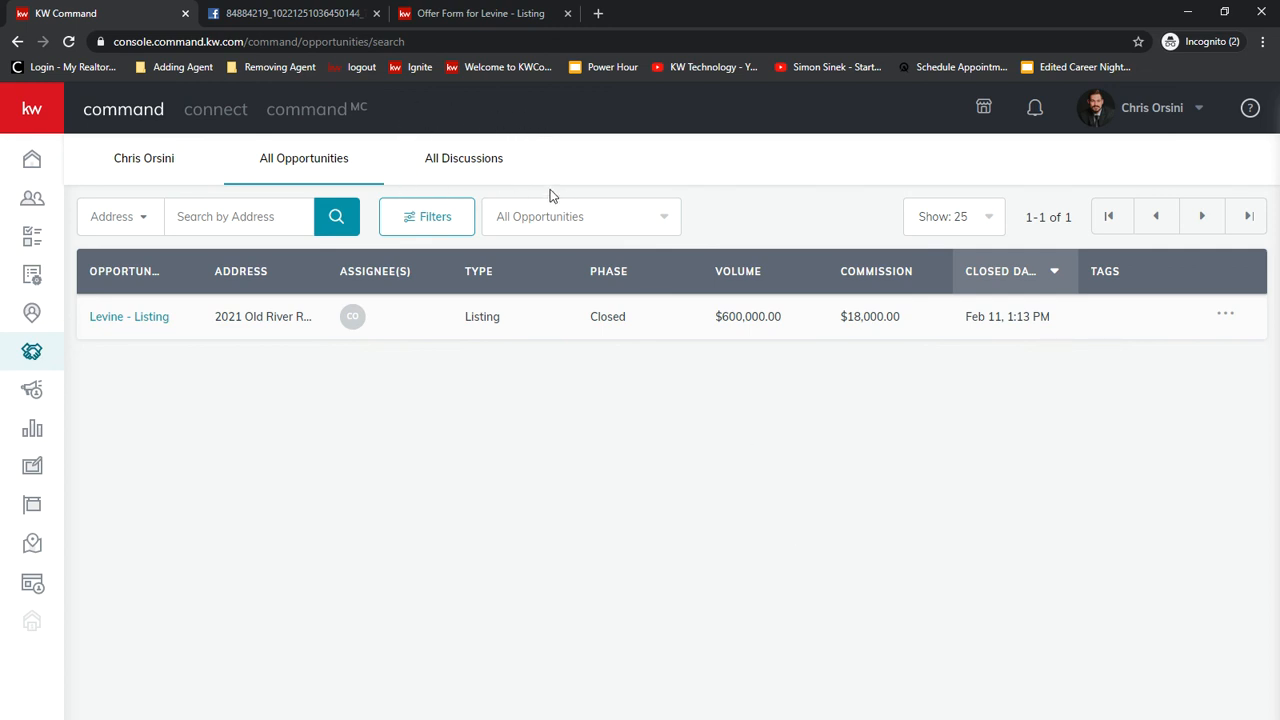
{"action": "left_click", "coordinate": [148, 159]}
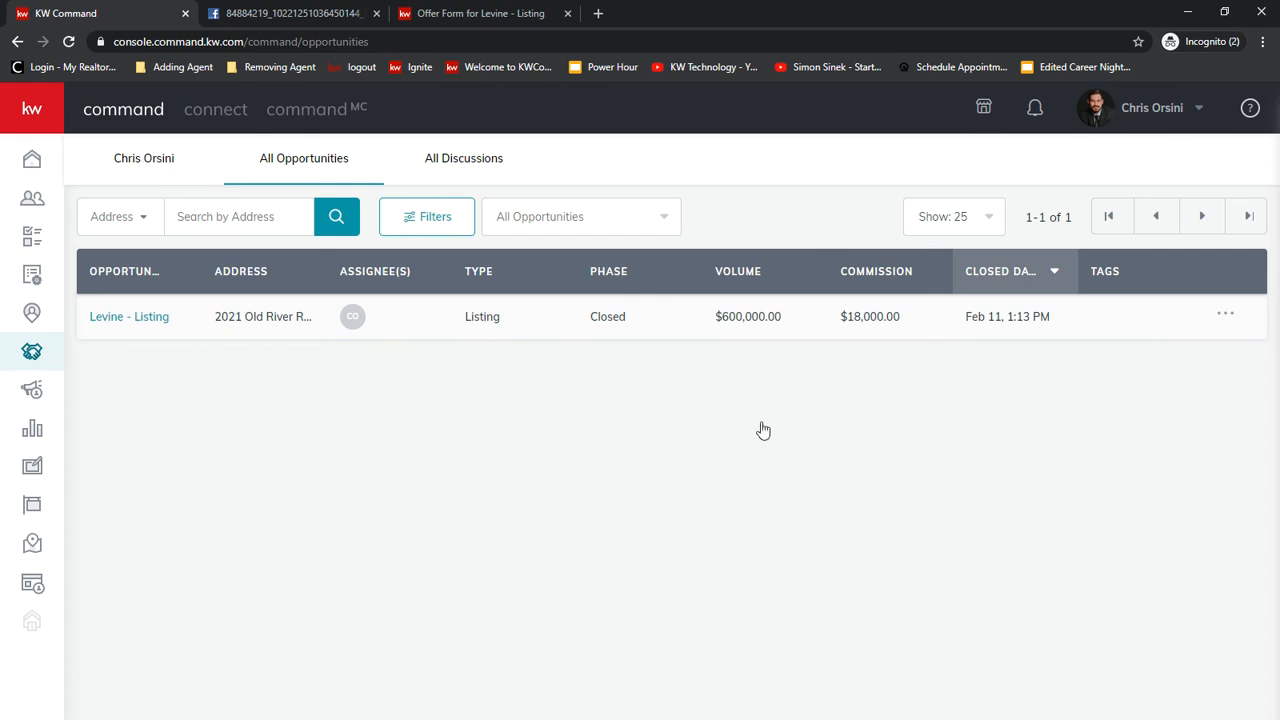